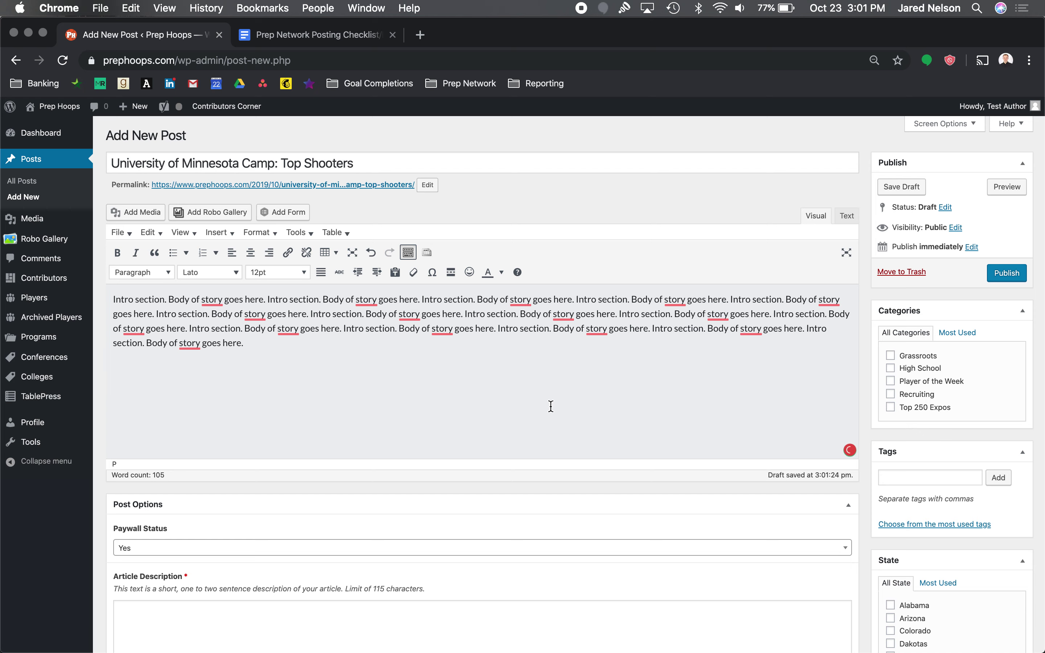
Add the line "Player Name - School - Position" as a new paragraph below the intro section.
mouse_move(283, 332)
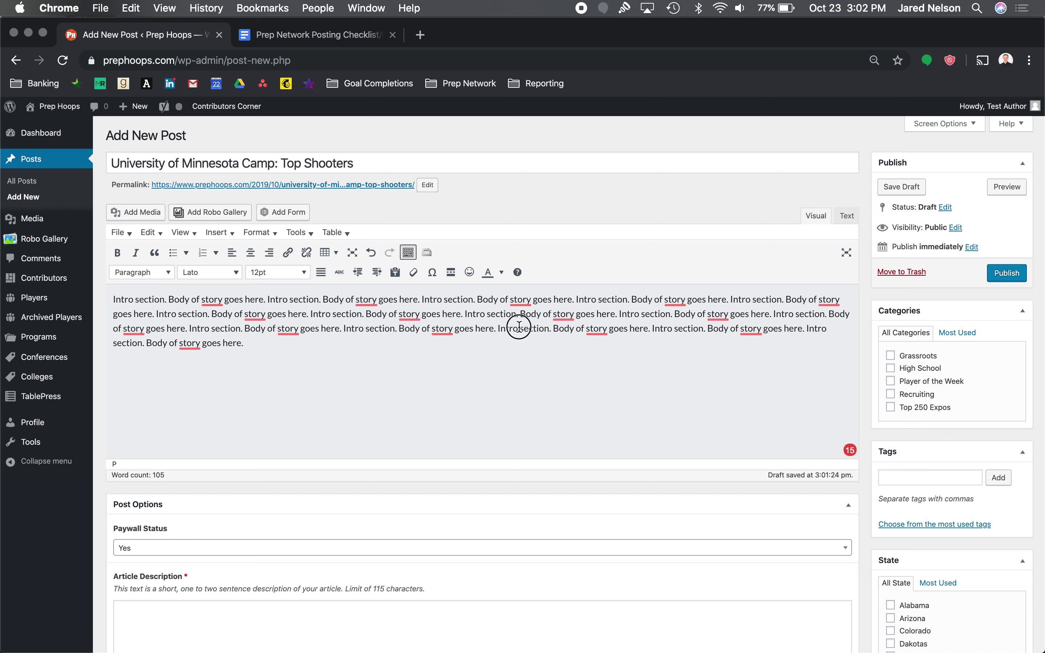
mouse_move(520, 297)
mouse_move(437, 351)
left_mouse_down()
mouse_move(433, 317)
mouse_move(429, 347)
left_mouse_up()
left_click(420, 343)
key("Return")
key("Return")
type("P")
key("BackSpace")
key("BackSpace")
type("Player Name 0- School - POsi")
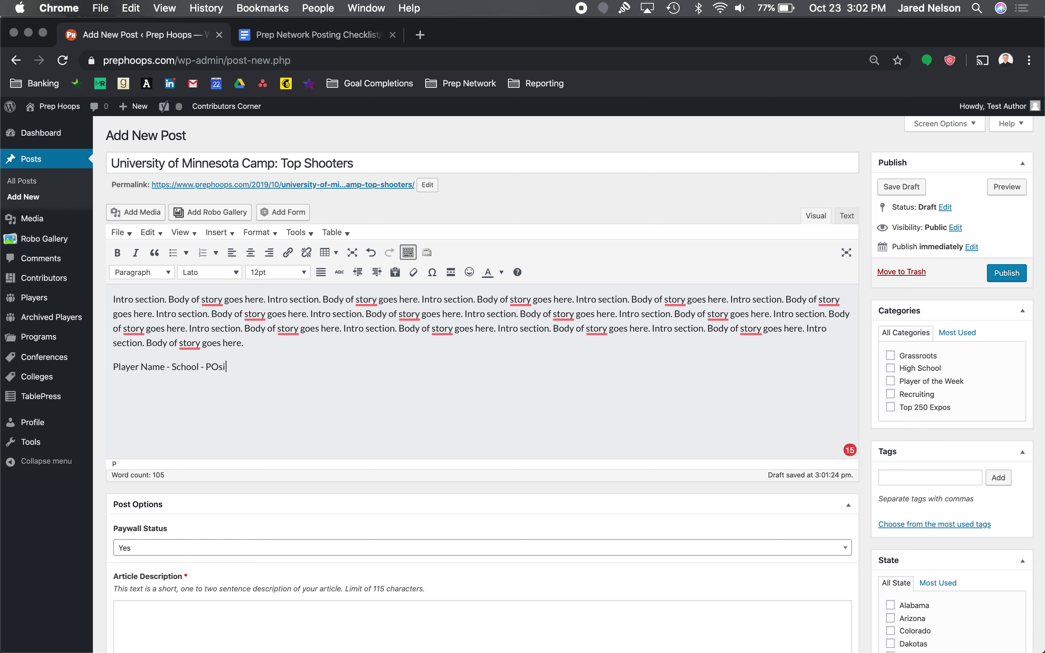
type("ition")
Fill the paragraph under the player line with the sentence "Analysis." repeated until it runs onto a second line.
triple_click(123, 396)
key("super+c")
left_click(197, 381)
key("super+v")
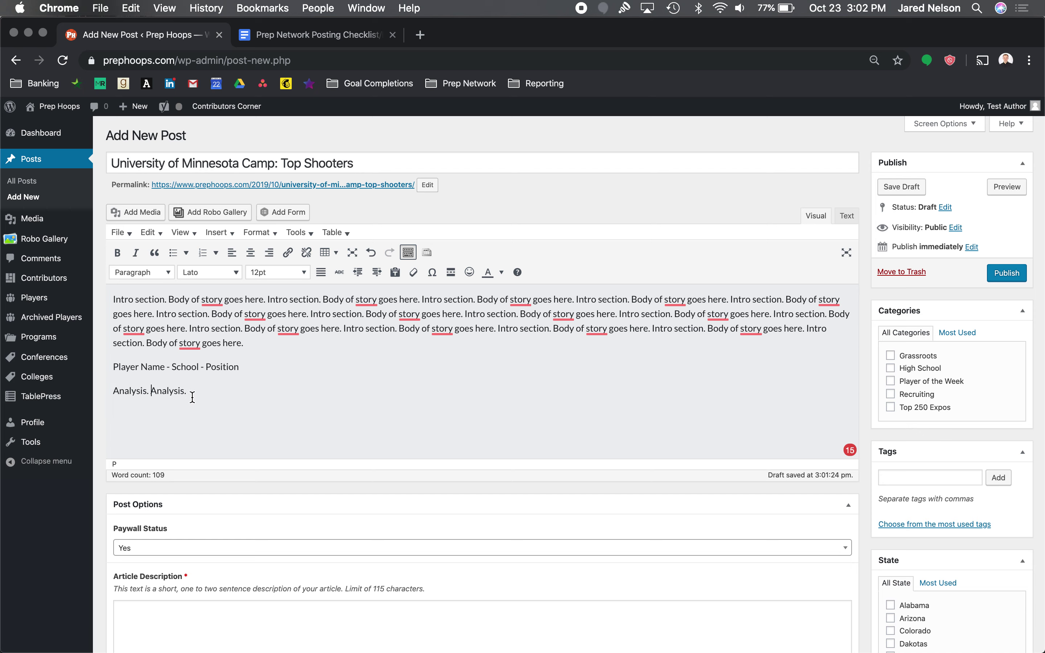
key("super+v")
key("super+v")
key("super+v")
key("super+v")
key("super+v")
key("super+v")
key("super+v")
key("super+v")
key("super+v")
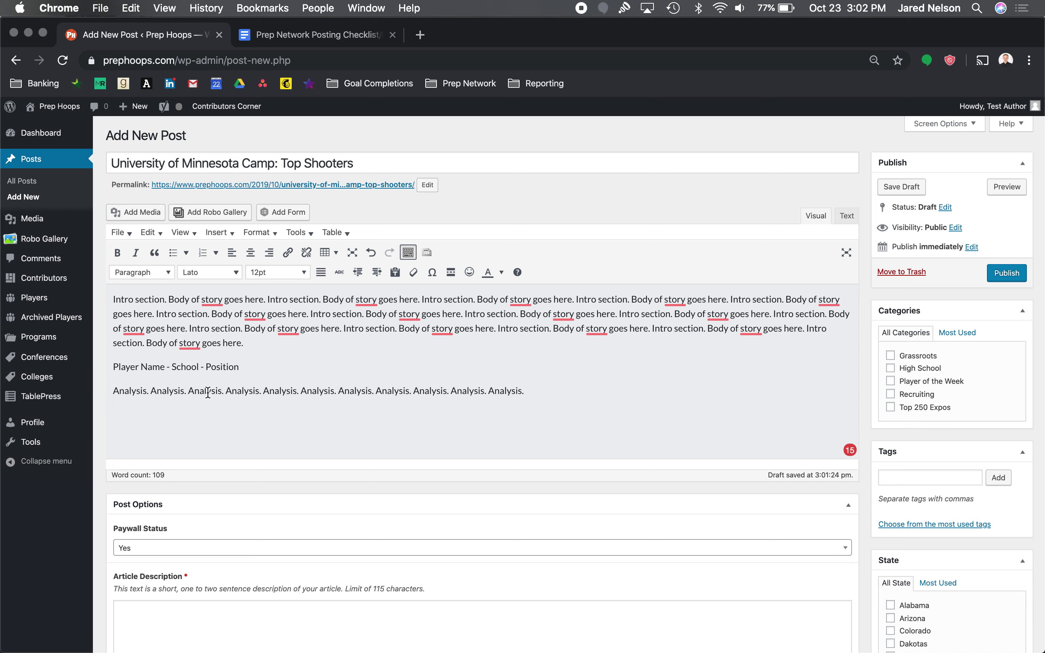
key("super+v")
key("super+v")
key("super+v")
key("super+v")
key("super+v")
key("super+v")
key("super+v")
key("super+v")
key("super+v")
key("super+v")
Duplicate the player line and its analysis paragraph four times below the original, making five player sections.
double_click(207, 366)
left_click_drag(112, 367, 225, 416)
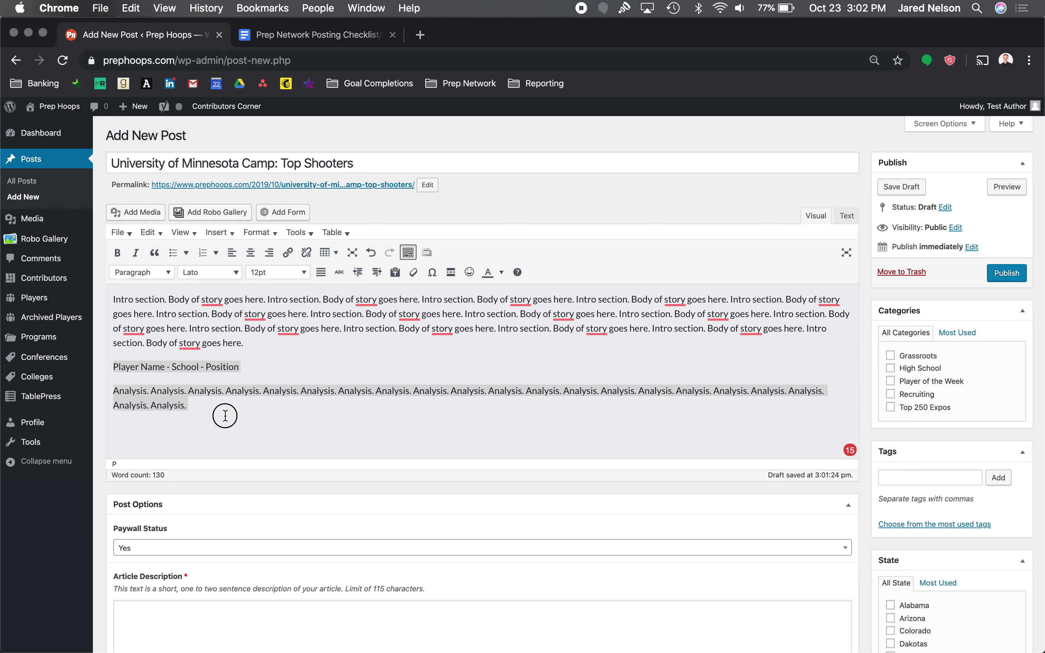
key("super+c")
left_click(225, 416)
key("super+v")
key("super+v")
key("super+v")
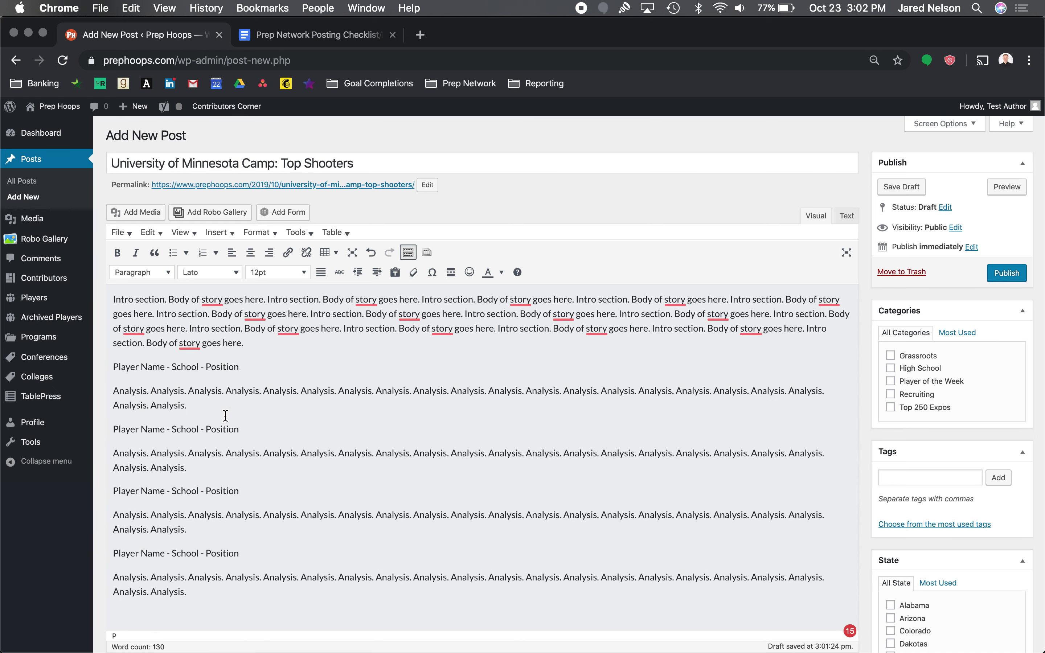
key("super+v")
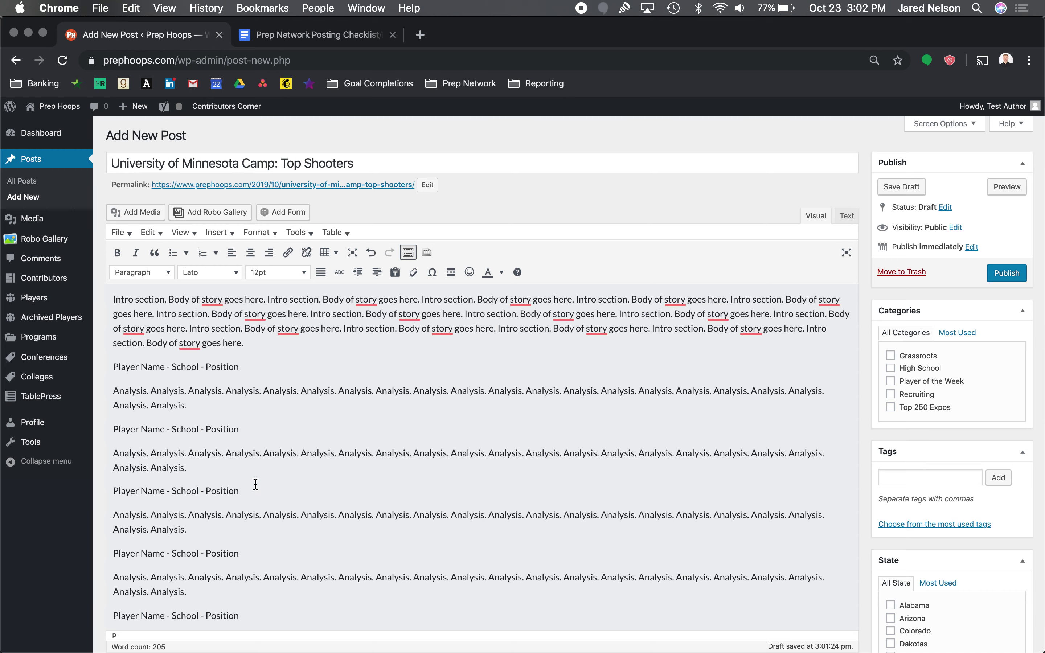
scroll(254, 489, "down", 5)
scroll(255, 482, "up", 10)
scroll(232, 454, "down", 4)
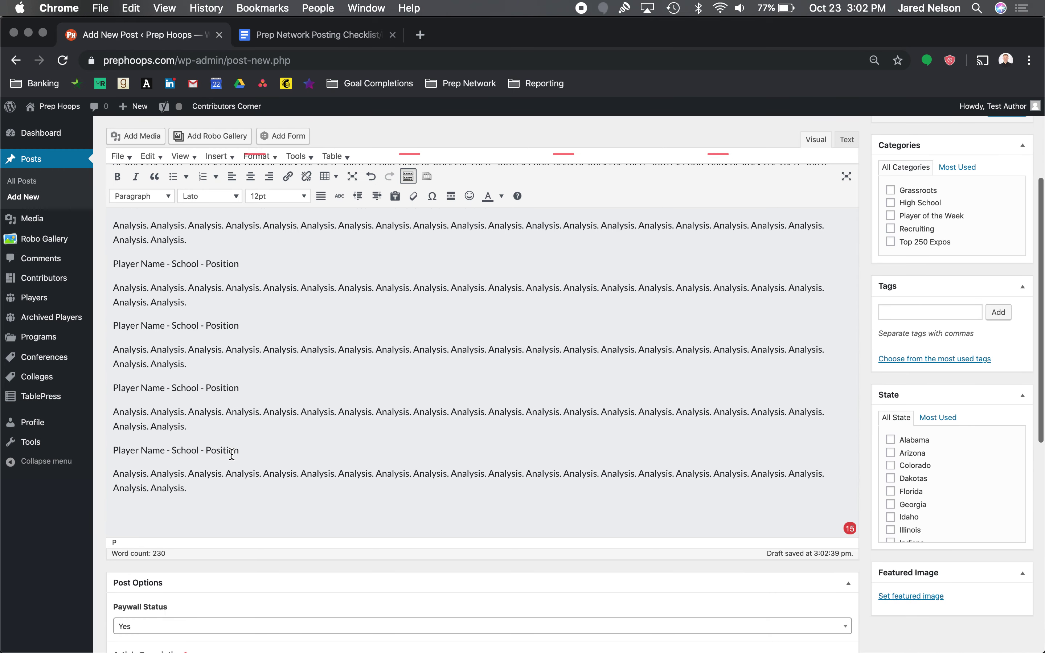
scroll(232, 454, "up", 2)
scroll(269, 290, "up", 2)
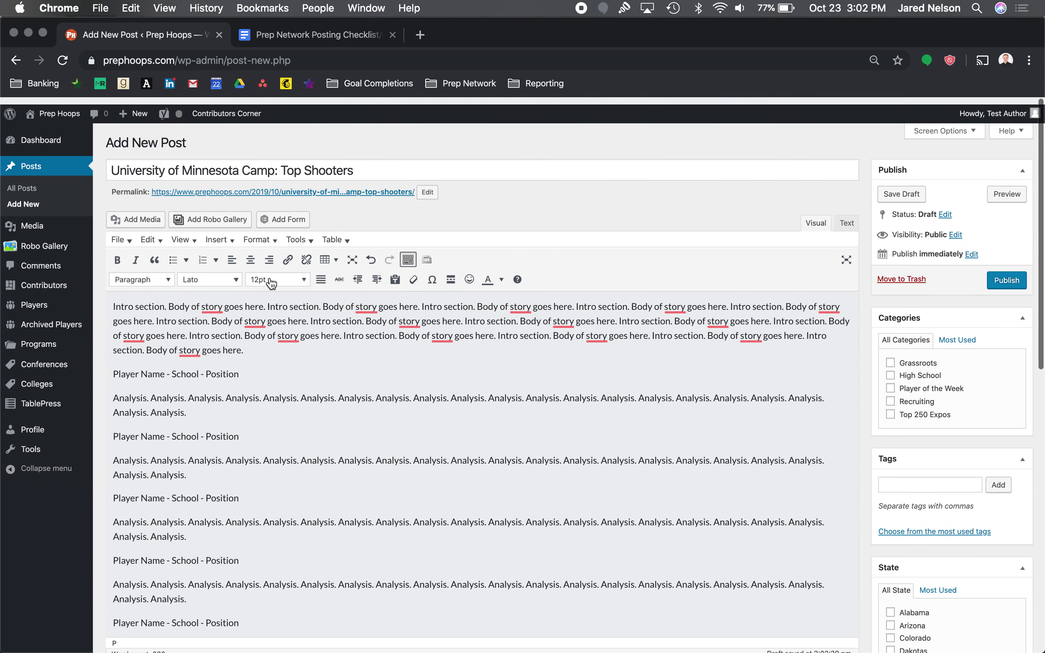
triple_click(306, 162)
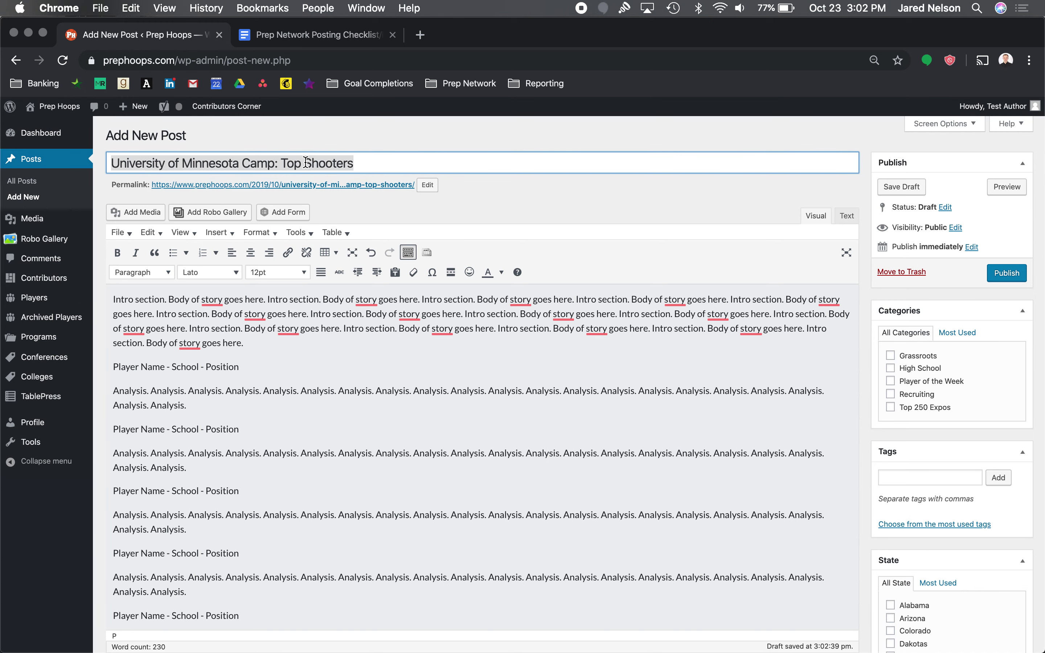
left_click(233, 163)
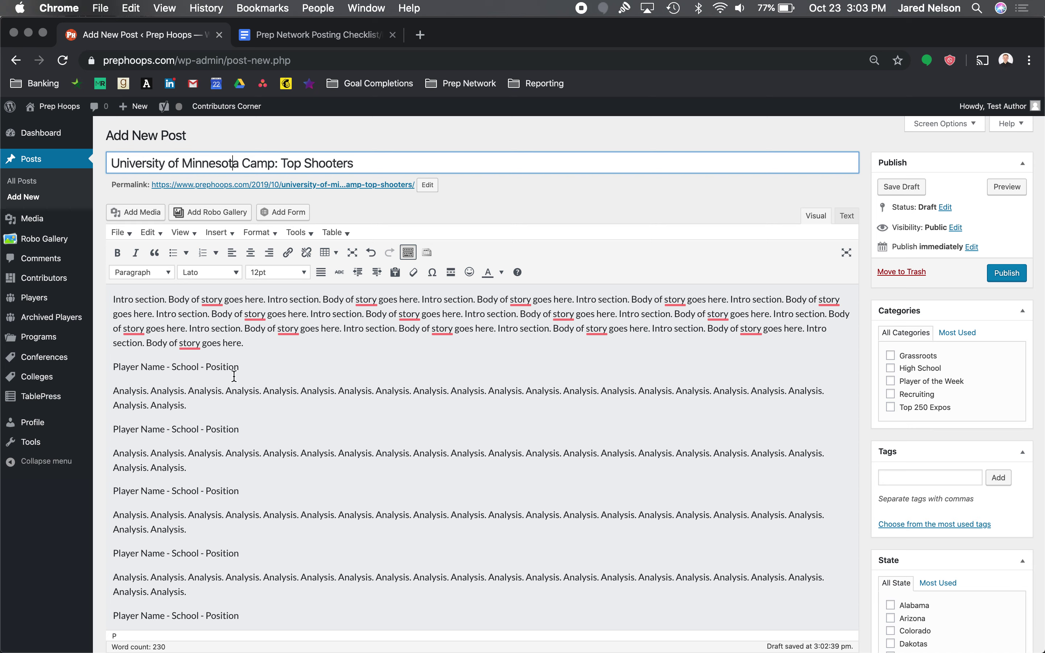
Make all five "Player Name - School - Position" lines bold.
left_click_drag(234, 367, 112, 367)
key("super+b")
scroll(213, 387, "down", 2)
triple_click(211, 375)
key("super+b")
scroll(211, 371, "down", 3)
triple_click(211, 369)
key("super+b")
triple_click(184, 429)
key("super+b")
triple_click(189, 490)
key("super+b")
left_click(308, 479)
scroll(308, 478, "up", 5)
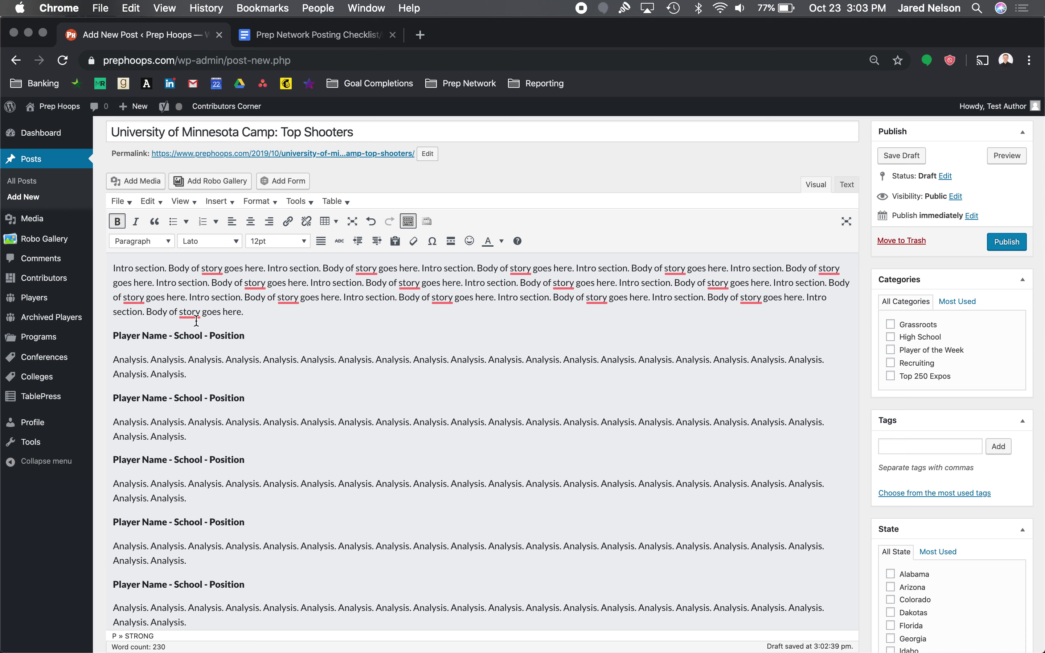
Colour the words "Player Name" orange in the first player line.
left_click(500, 241)
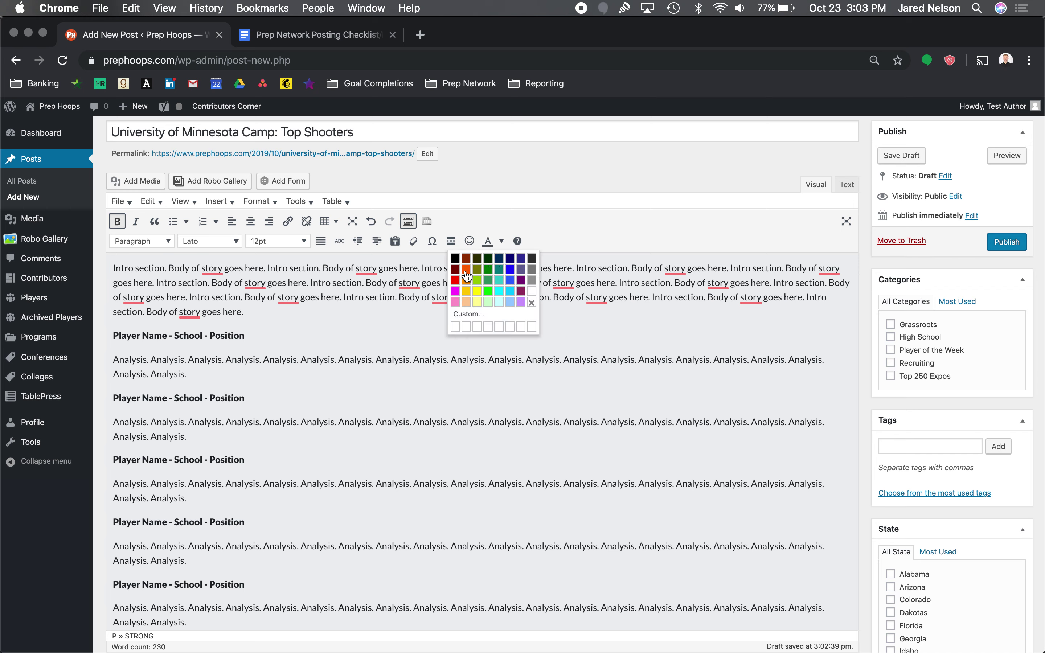
left_click(241, 336)
left_click_drag(166, 338, 119, 338)
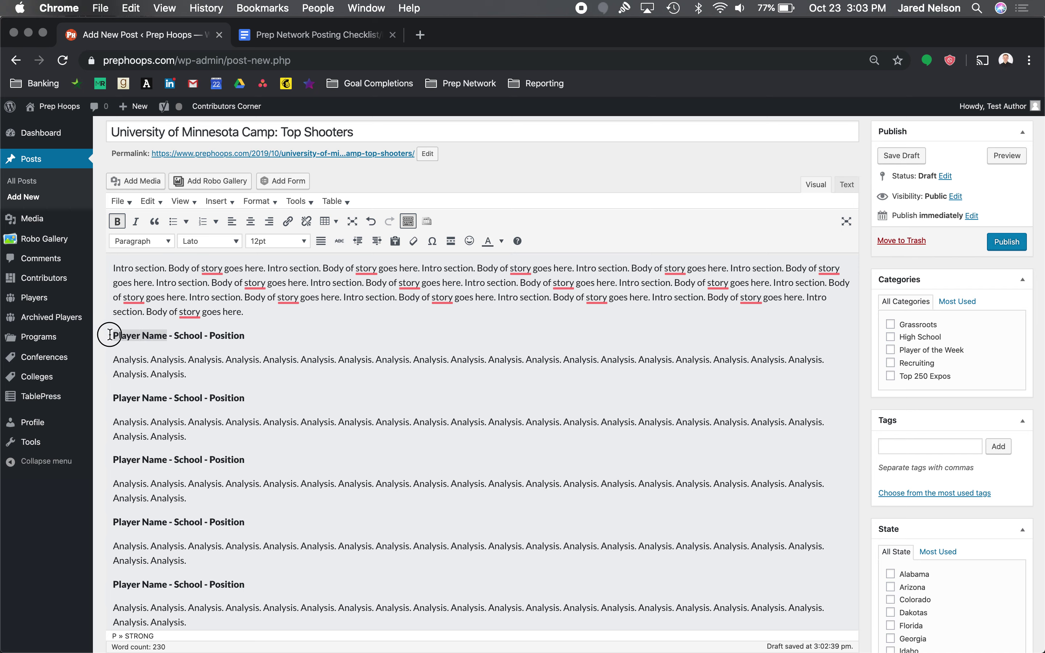
left_click(495, 248)
left_click(501, 241)
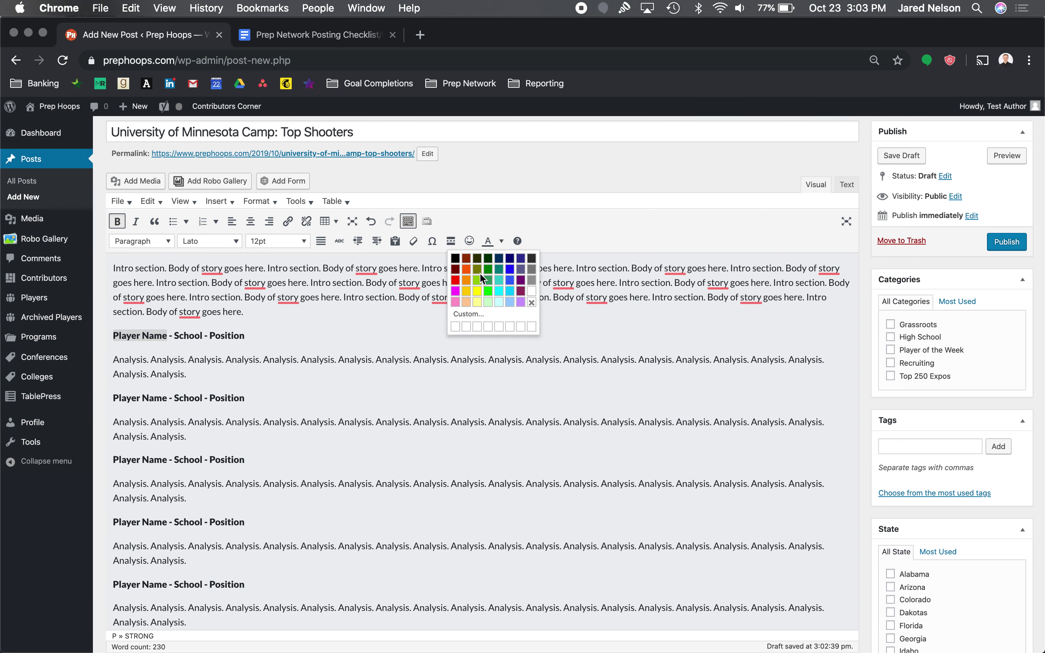
left_click(466, 280)
left_click(382, 407)
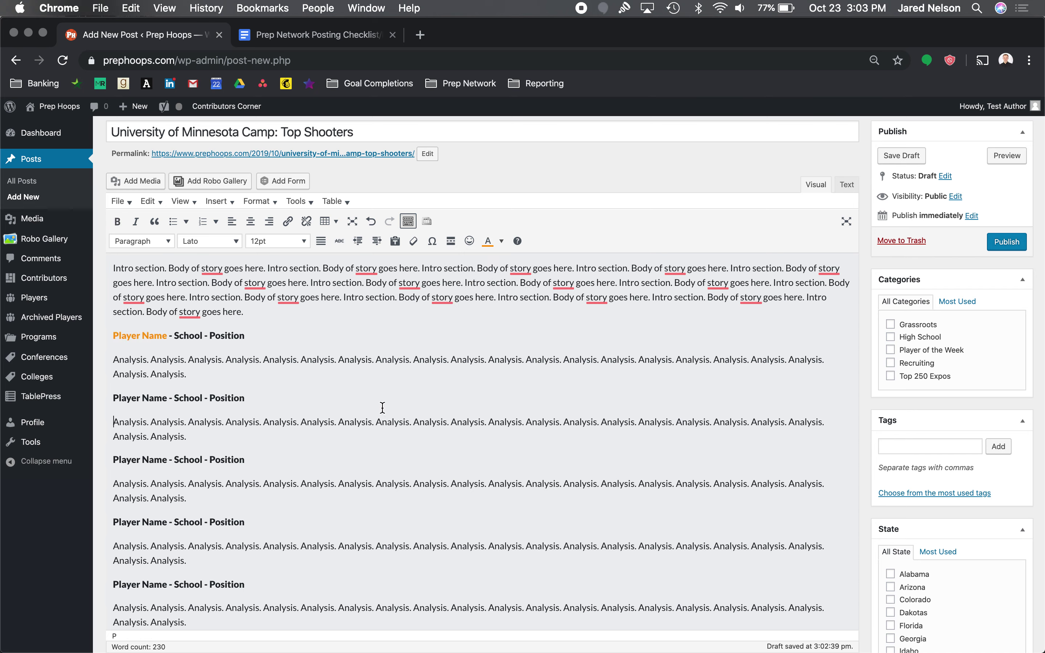
Apply the same orange text colour to "Player Name" in the other four player lines.
left_click_drag(168, 398, 104, 398)
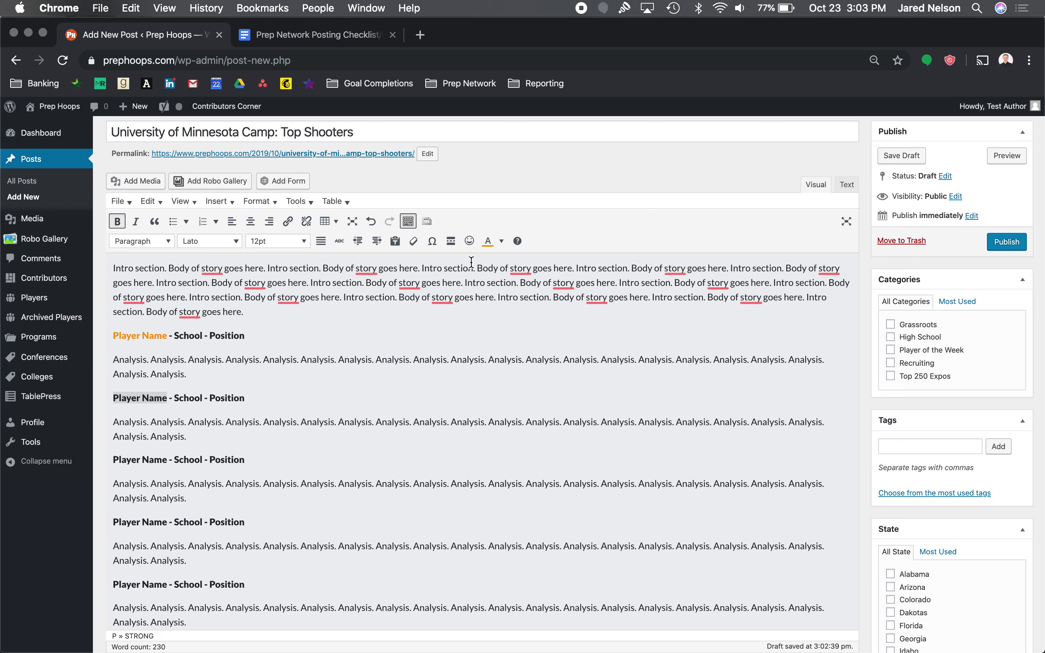
left_click(493, 241)
left_click_drag(170, 459, 100, 460)
left_click(488, 241)
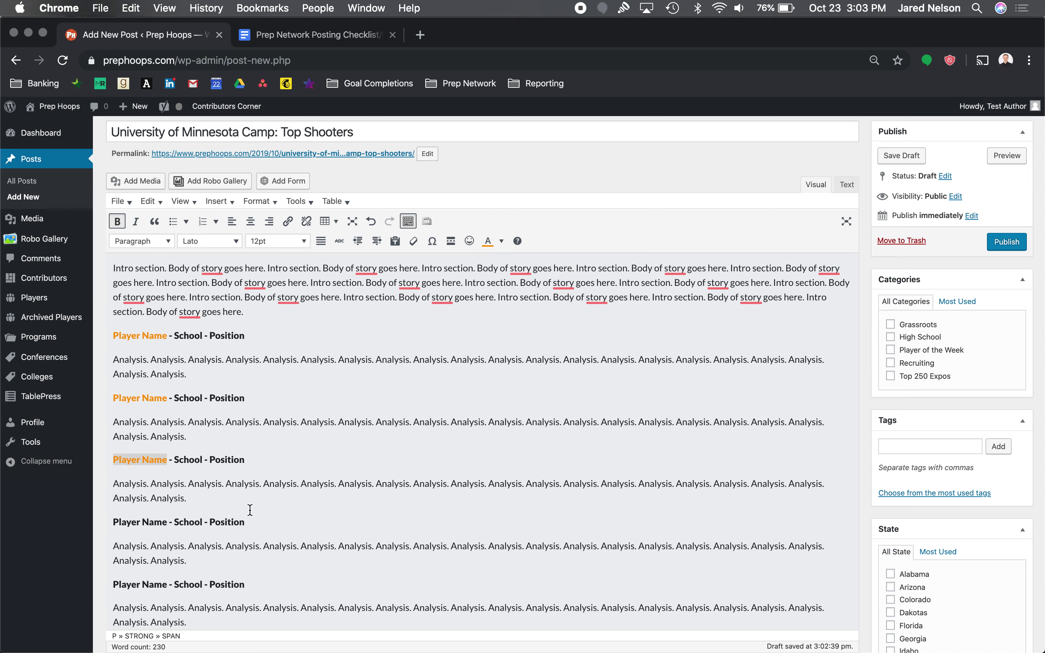
scroll(250, 510, "down", 3)
left_click_drag(169, 397, 103, 396)
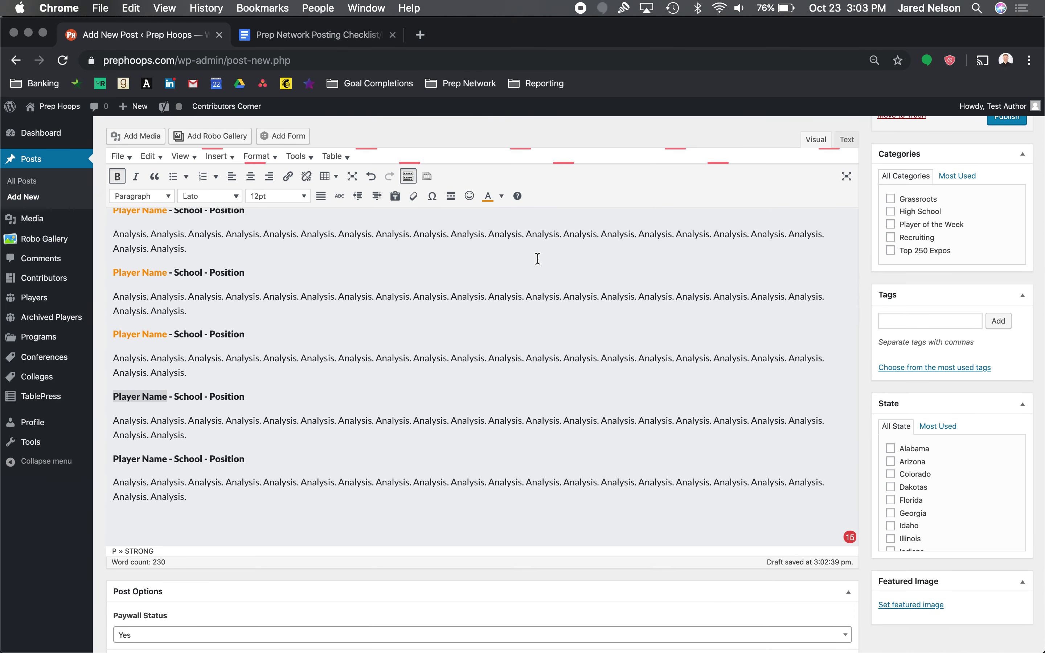
left_click(488, 196)
left_click_drag(166, 459, 63, 458)
left_click(485, 202)
scroll(418, 374, "up", 4)
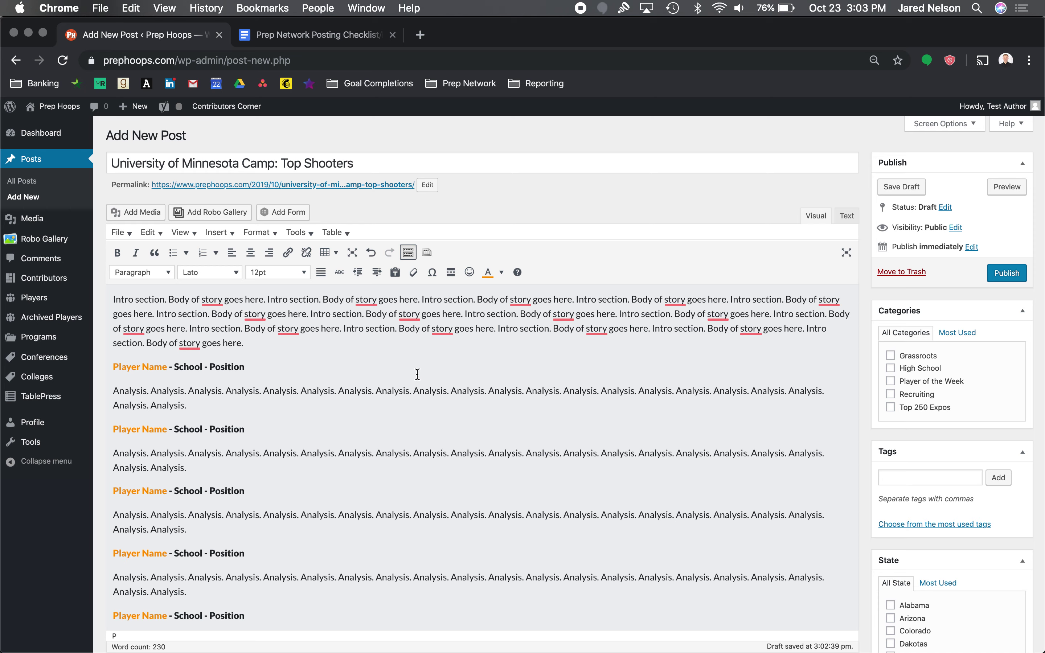
scroll(417, 374, "down", 2)
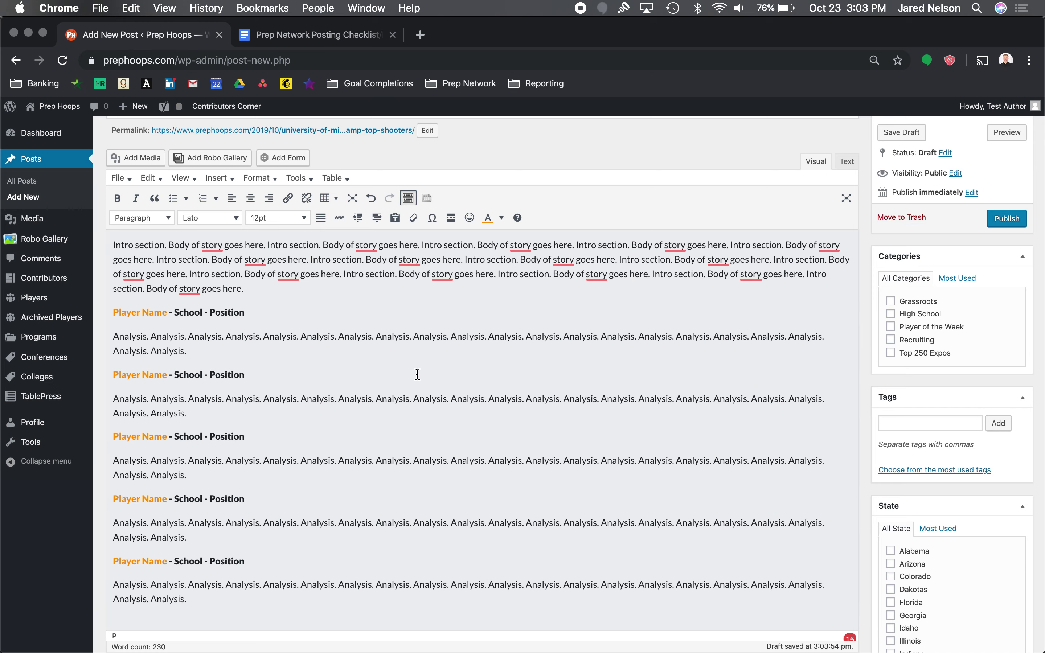
scroll(417, 374, "up", 2)
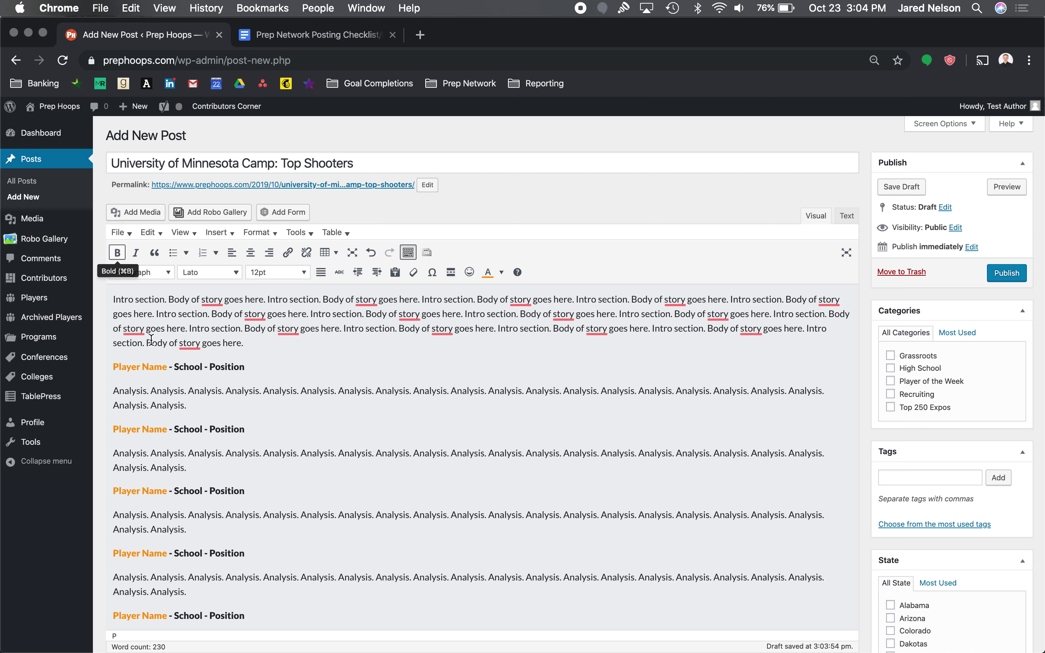
left_click(290, 365)
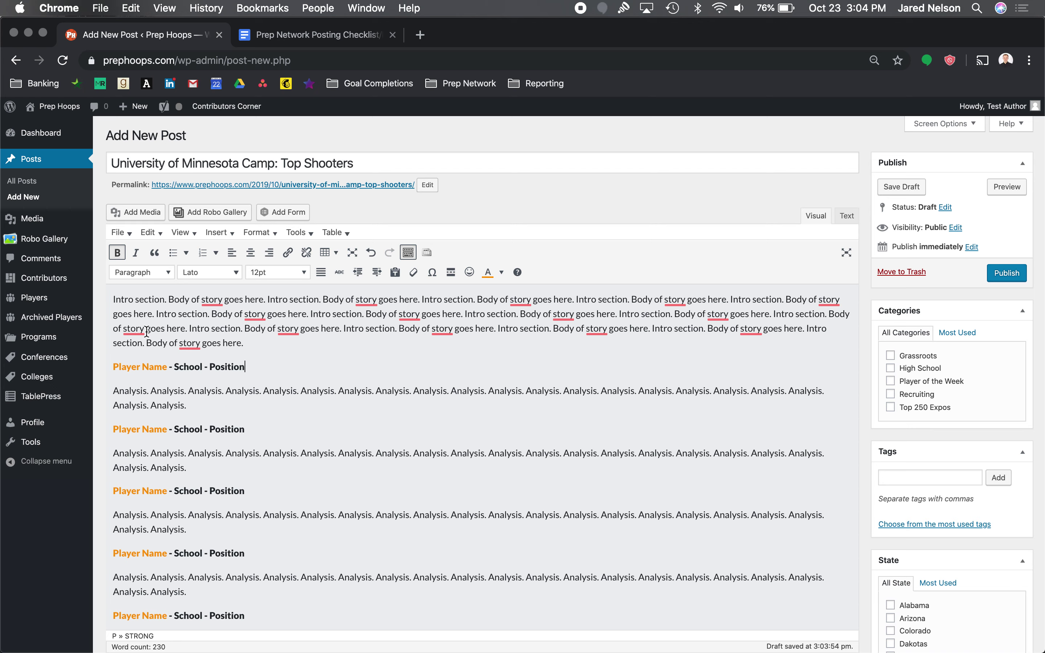
left_click(112, 367)
left_click(112, 428)
left_click(134, 213)
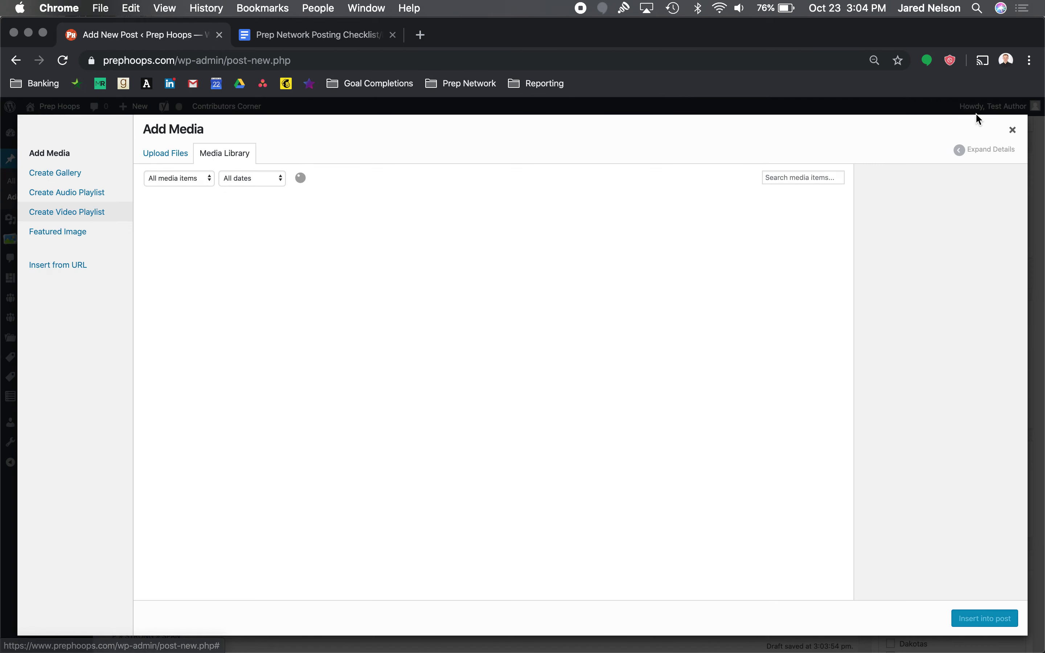
left_click(1013, 130)
Start adding media at the beginning of the first player line and browse the existing photos in the media library.
left_click(123, 368)
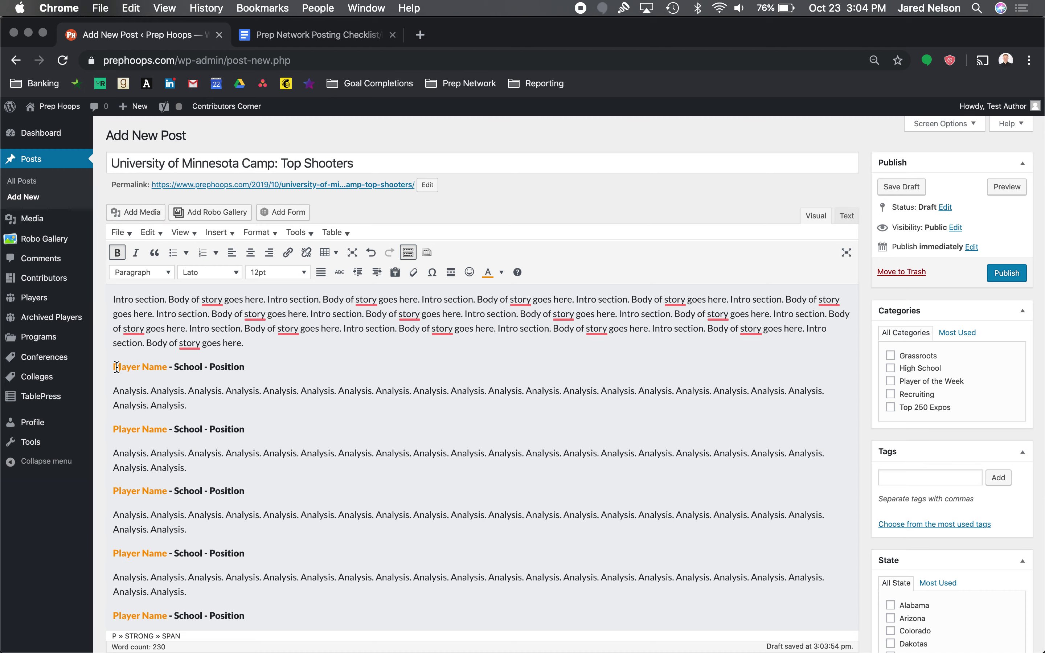
left_click(135, 213)
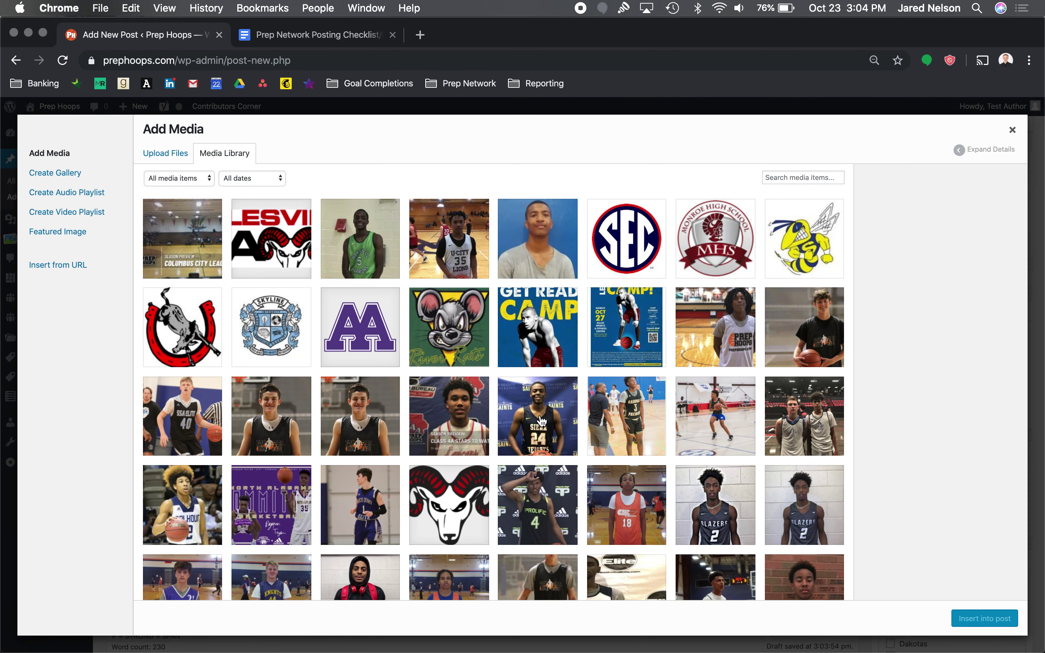
scroll(542, 422, "down", 5)
scroll(542, 422, "up", 5)
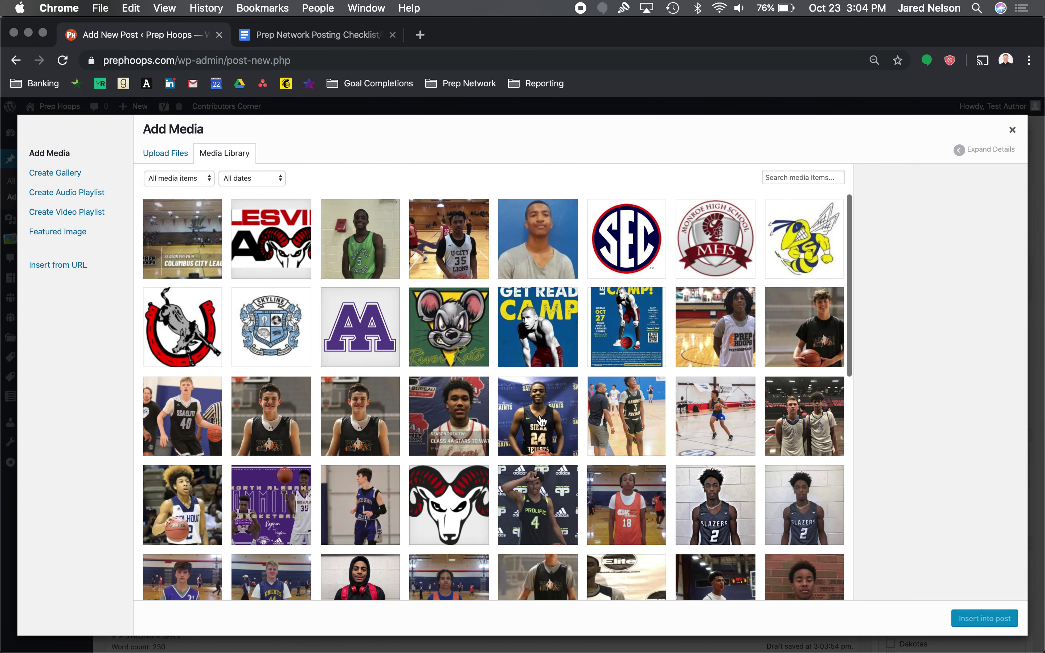
scroll(379, 457, "down", 15)
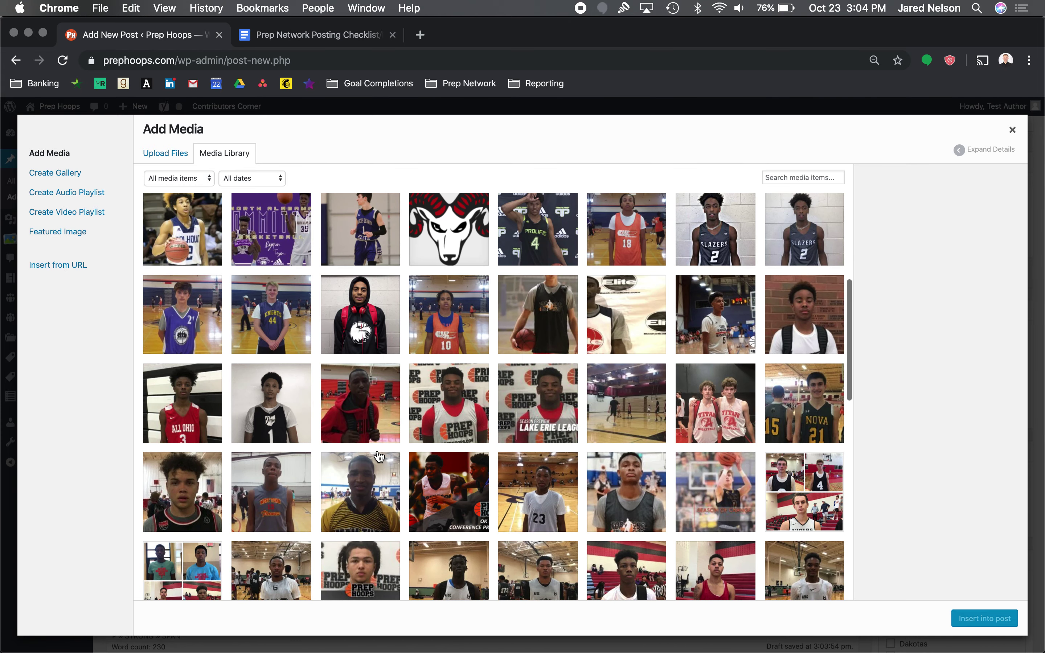
scroll(380, 456, "down", 5)
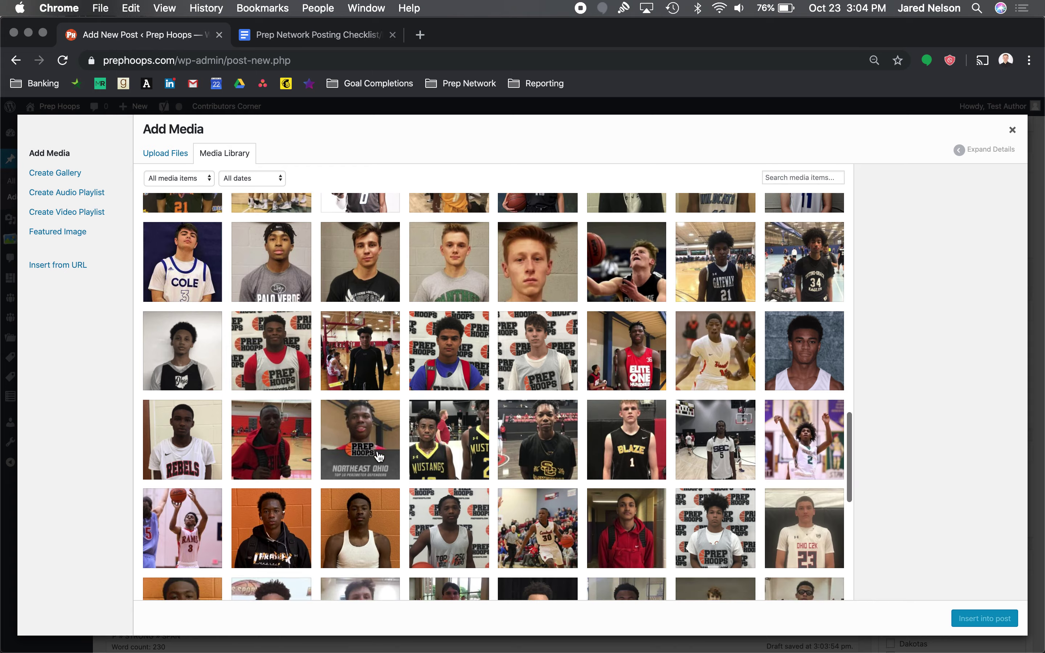
scroll(379, 457, "up", 20)
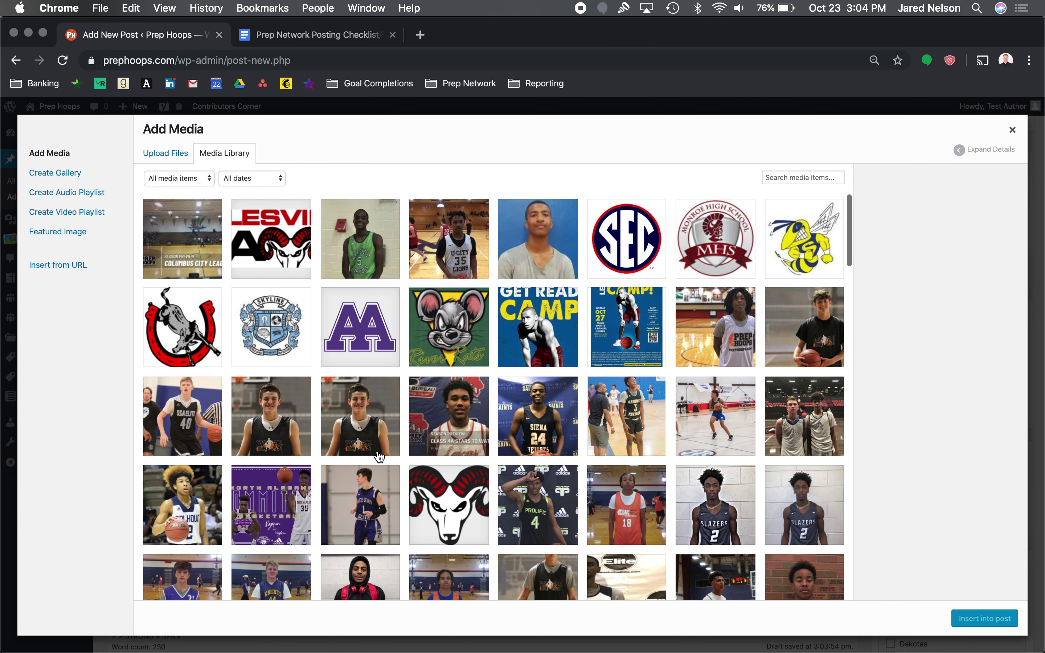
left_click(812, 182)
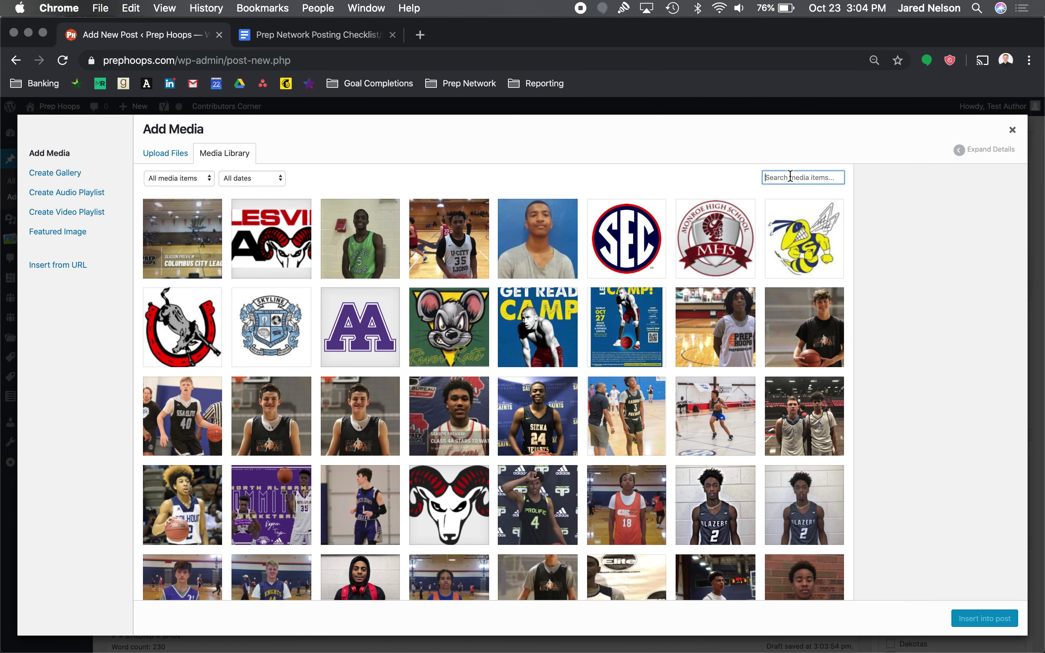
left_click(165, 155)
left_click(578, 361)
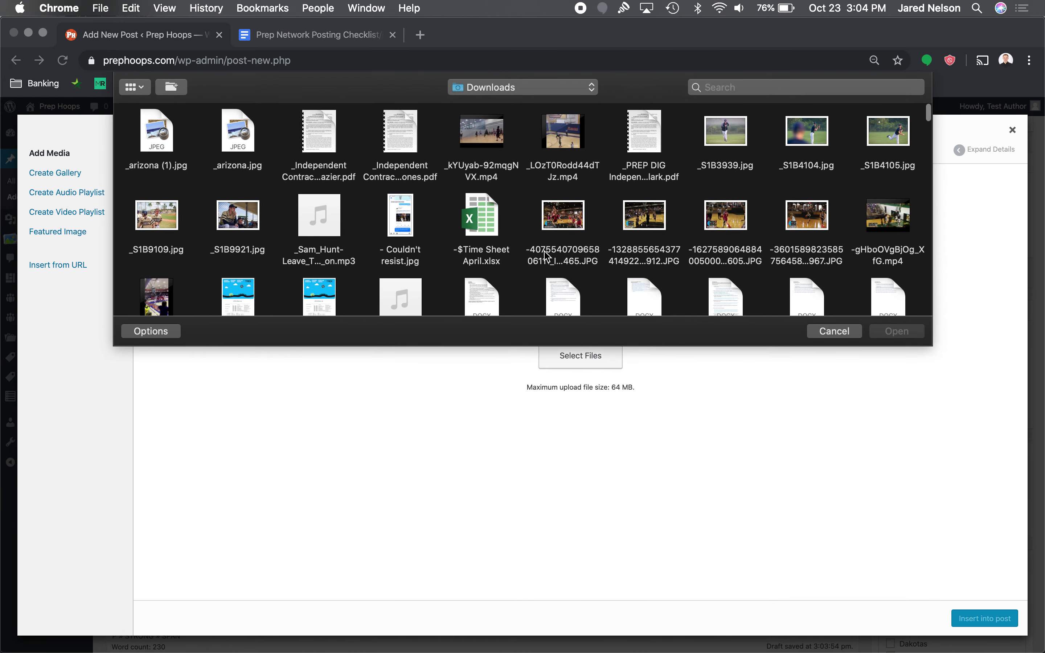
scroll(546, 255, "down", 5)
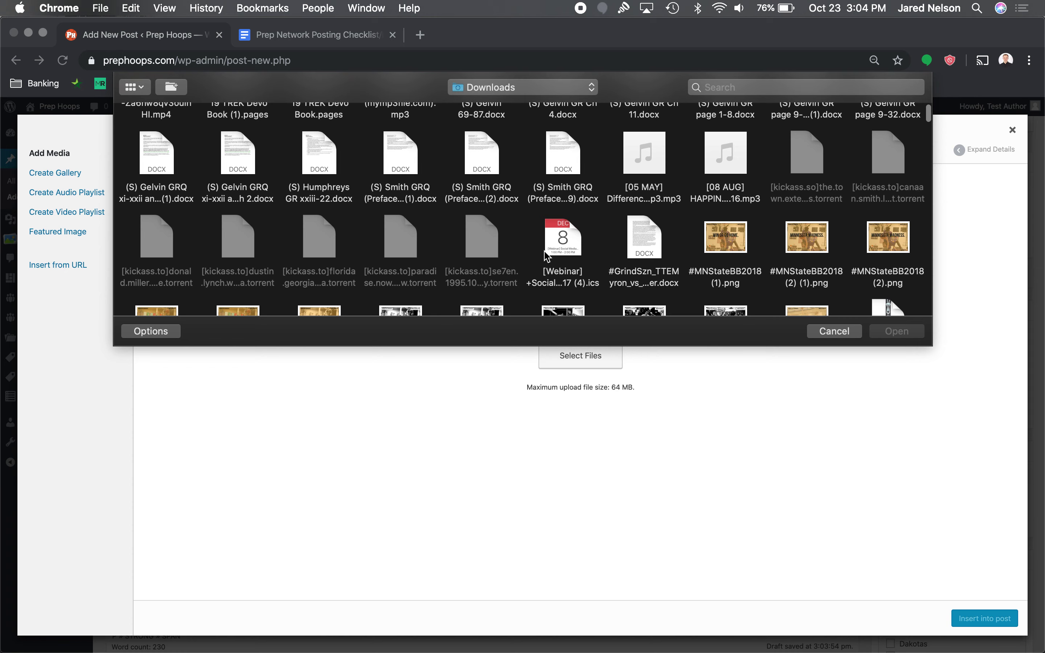
scroll(547, 255, "up", 5)
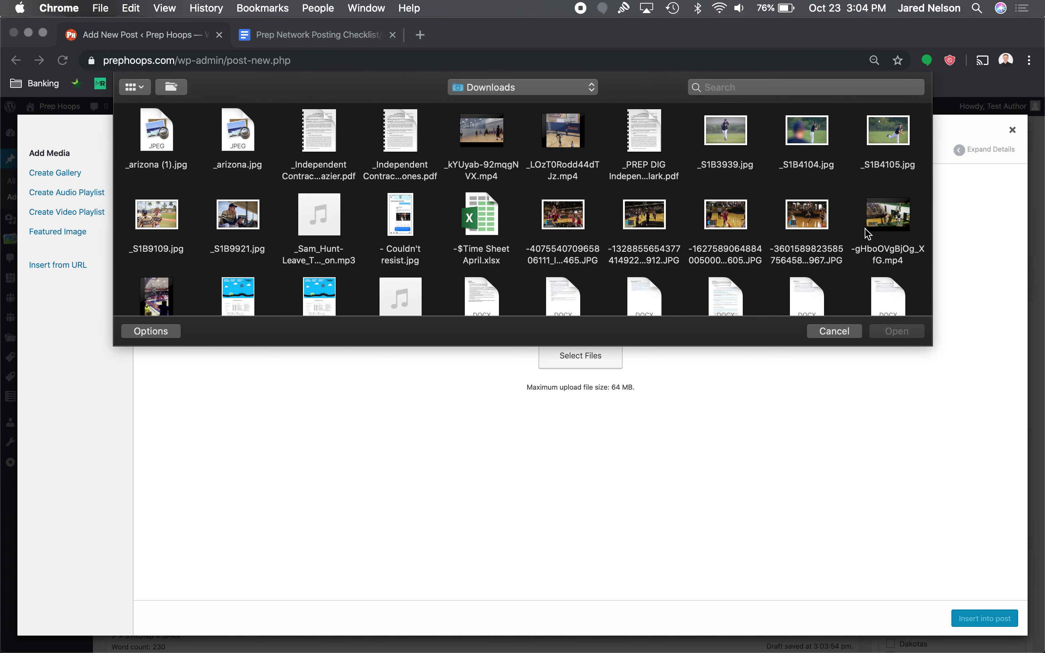
double_click(654, 220)
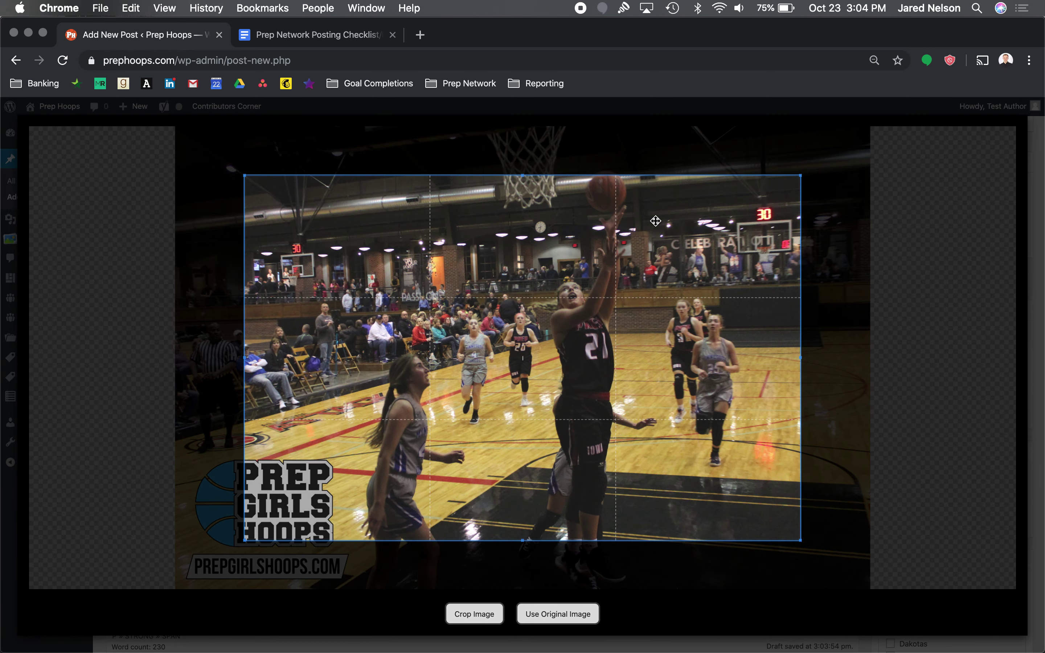
Crop the uploaded game photo around the shooter and the hoop, and crop it again to a tighter frame starting at its upper edge.
left_click_drag(623, 400, 544, 220)
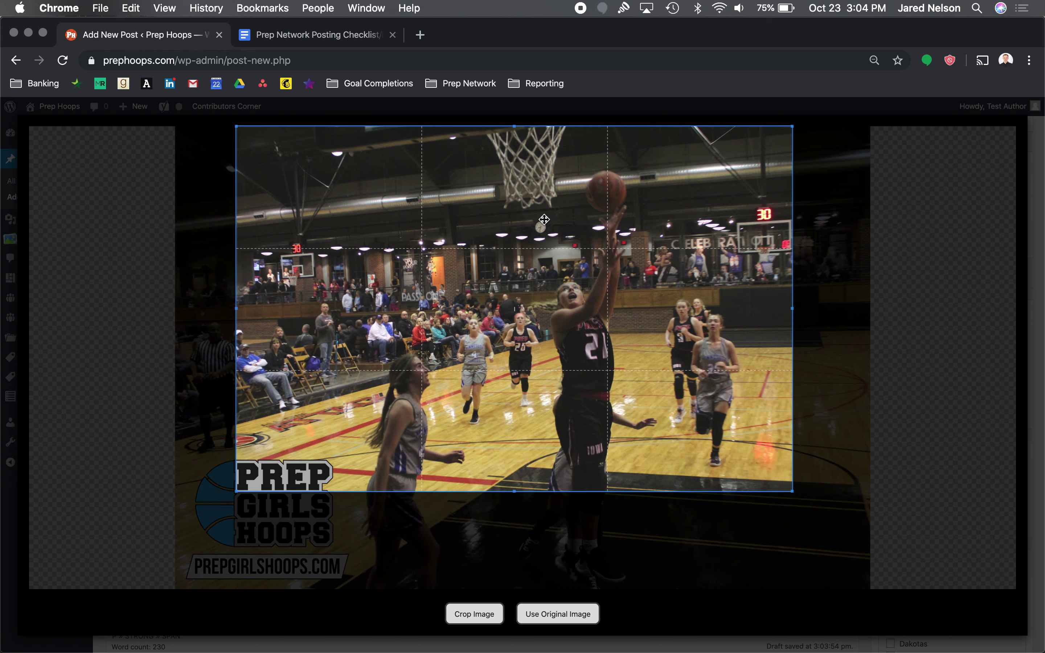
left_click(461, 625)
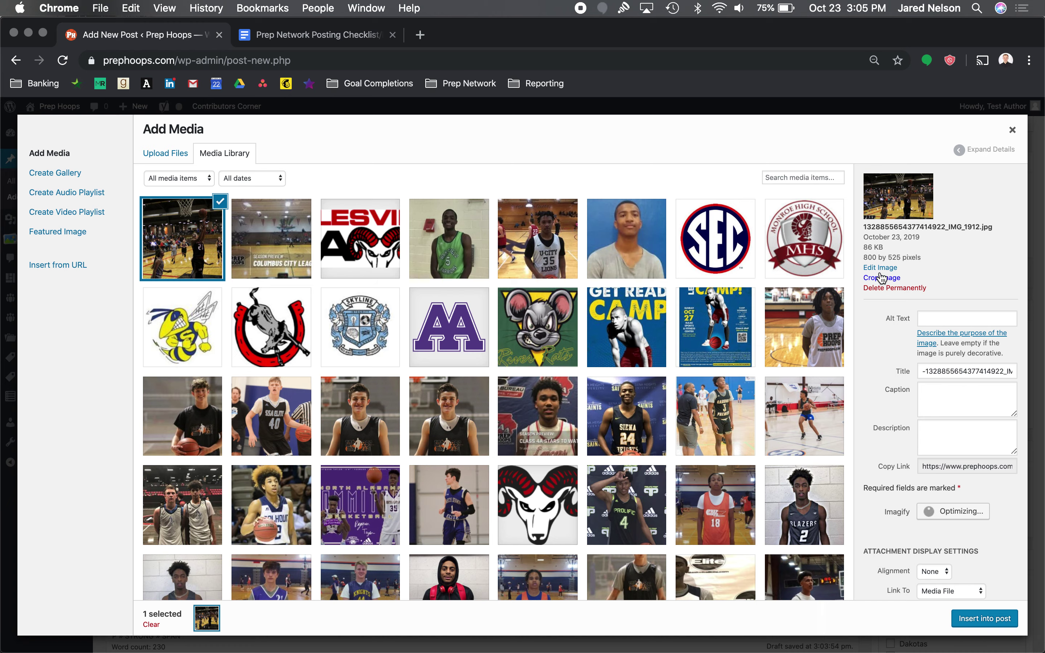
left_click(882, 279)
left_click_drag(667, 364, 760, 359)
left_click_drag(311, 170, 180, 47)
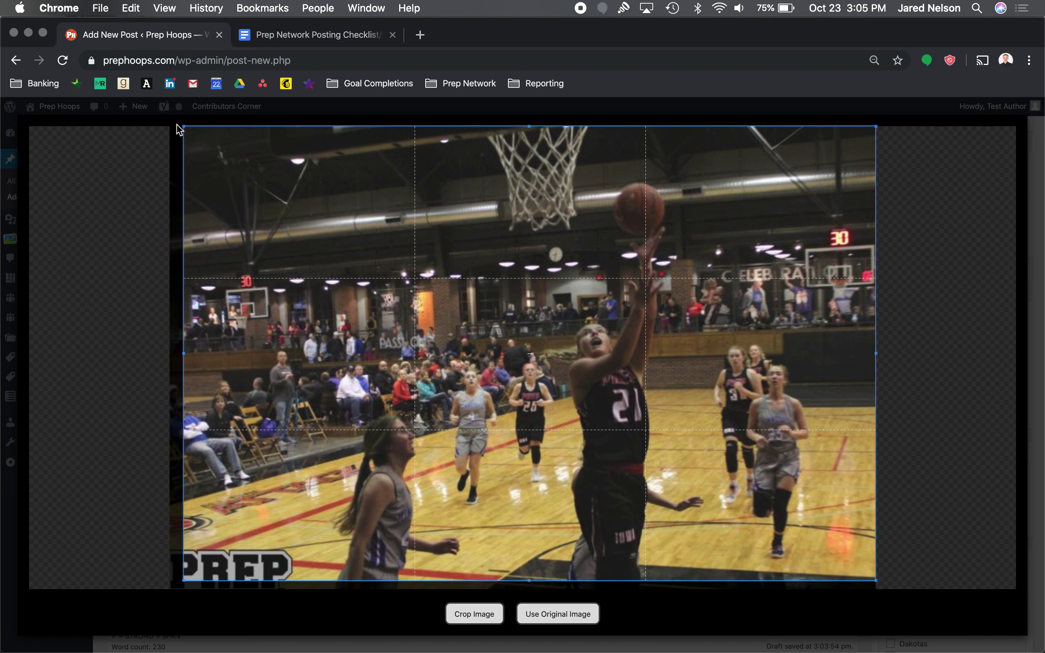
left_click_drag(398, 126, 665, 17)
left_click(483, 610)
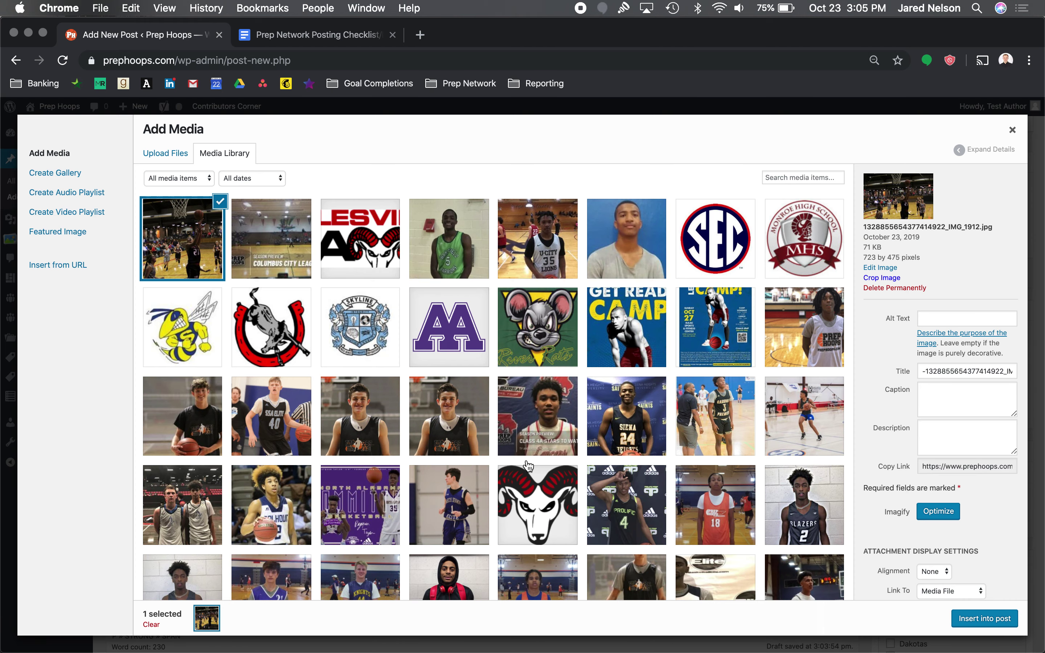
Pick the existing library photo of the player in the black jersey instead, check its title and caption, and insert it into the post.
scroll(540, 432, "down", 3)
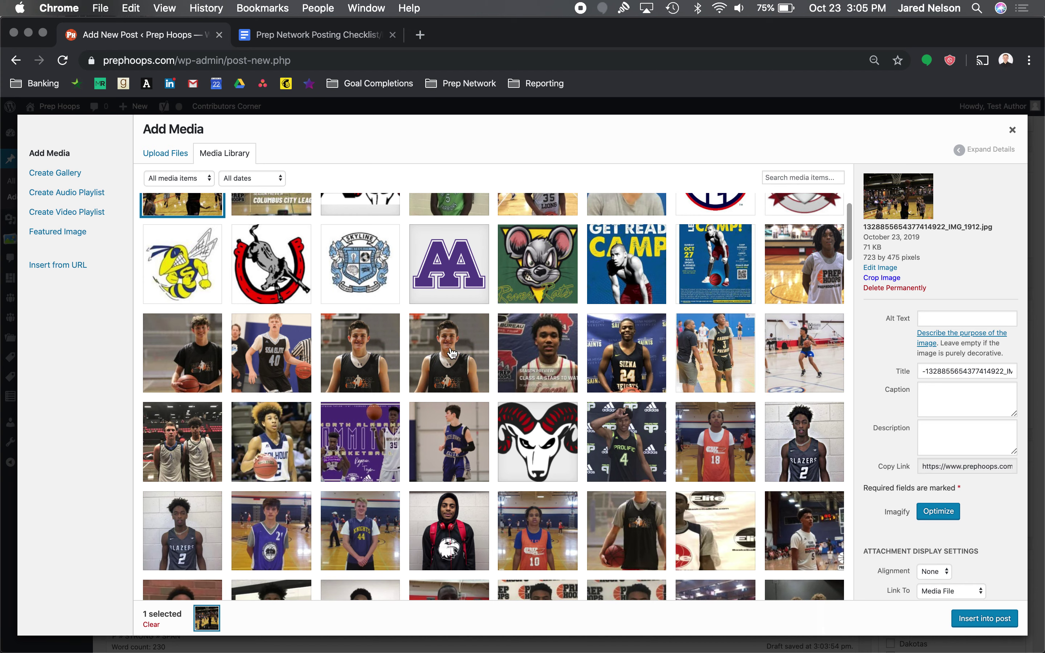
left_click(466, 356)
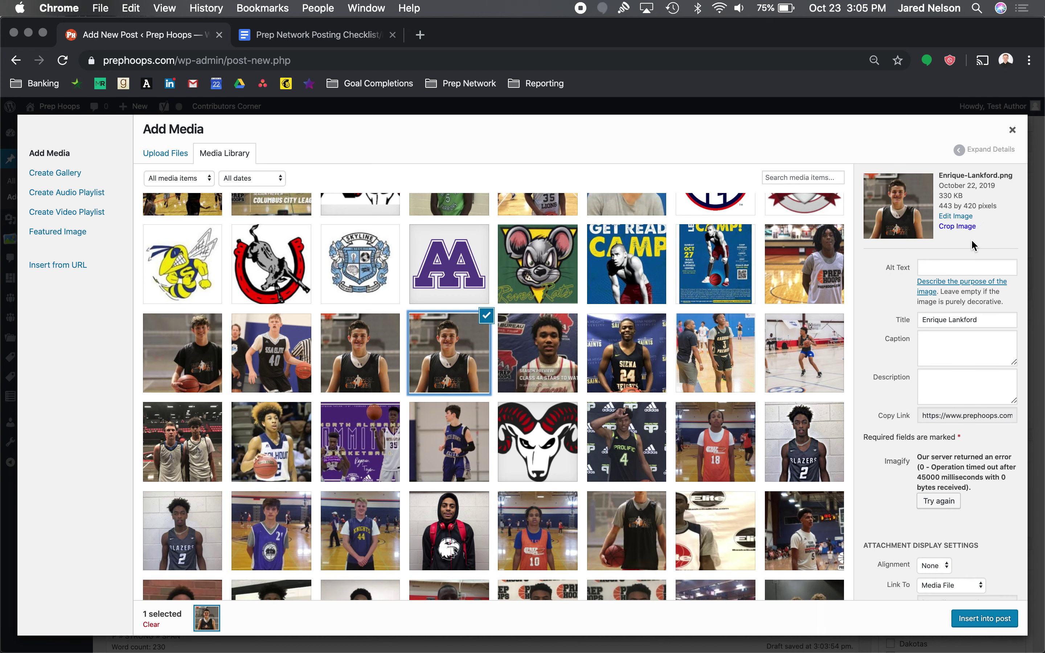
left_click(929, 320)
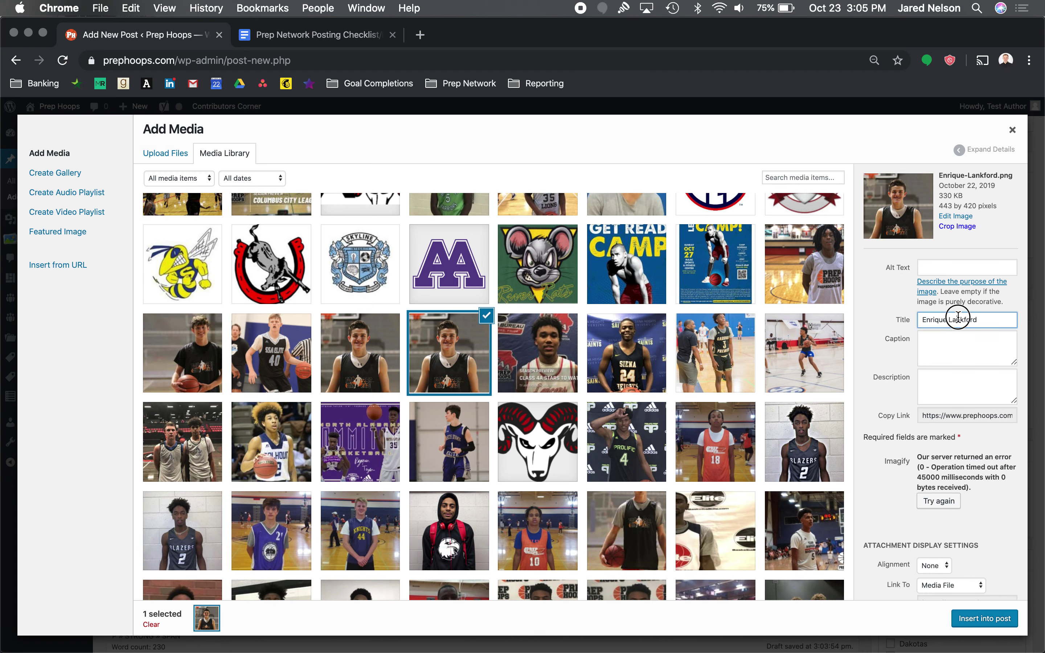
left_click(954, 350)
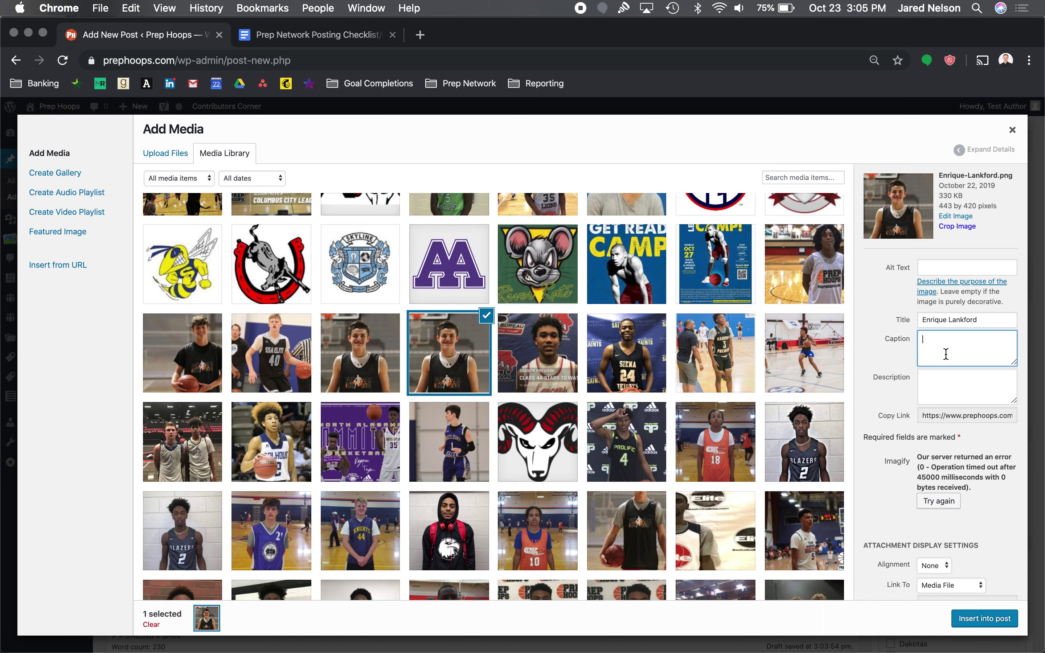
left_click(956, 319)
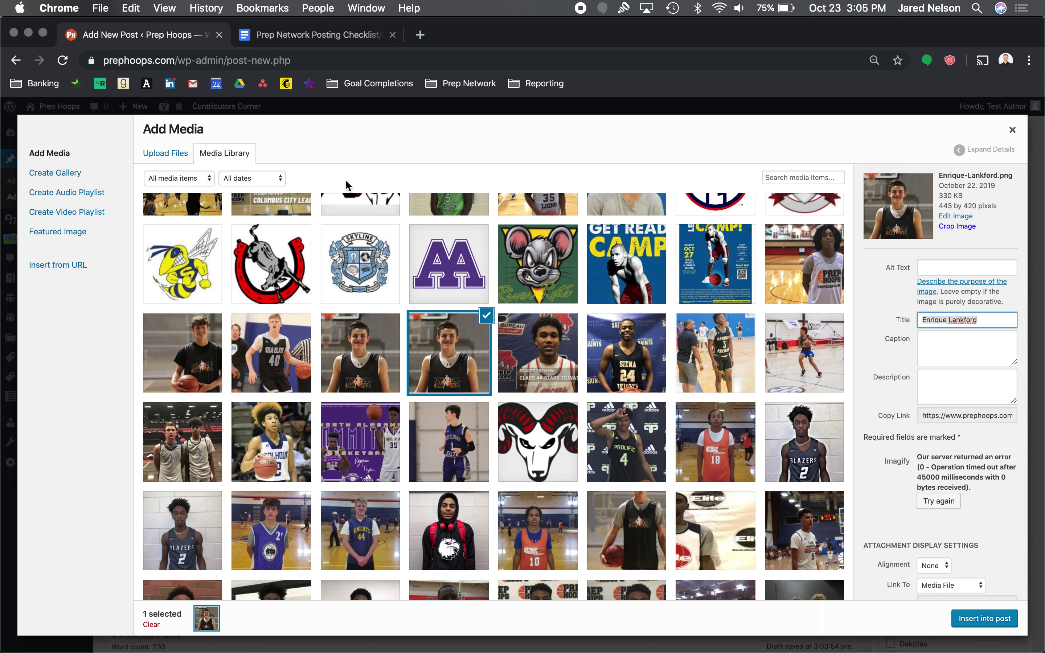
left_click(969, 353)
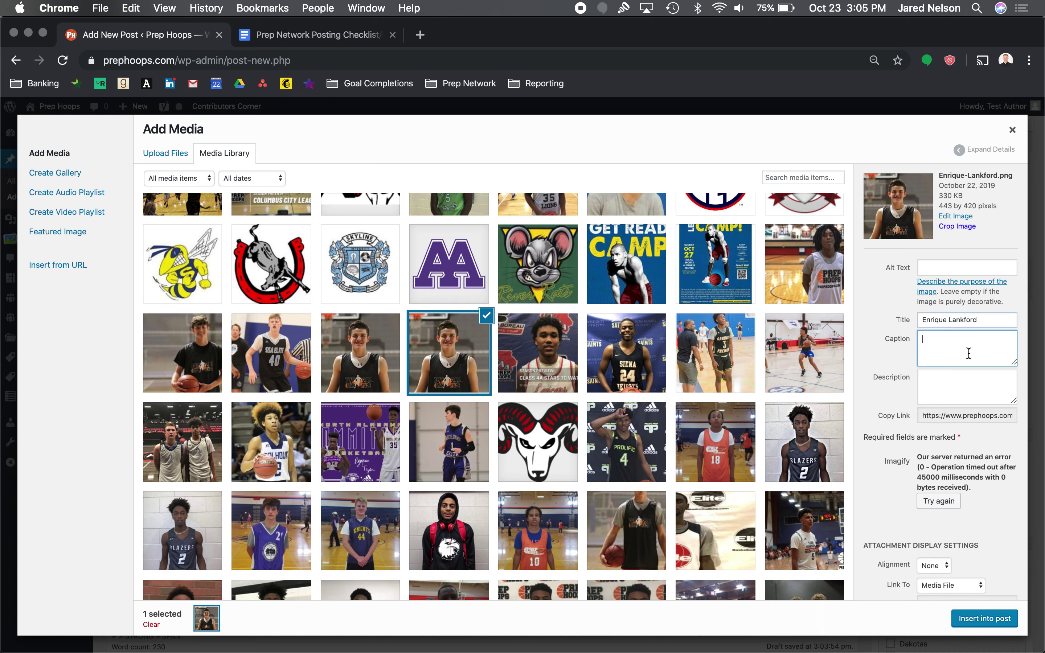
left_click(987, 622)
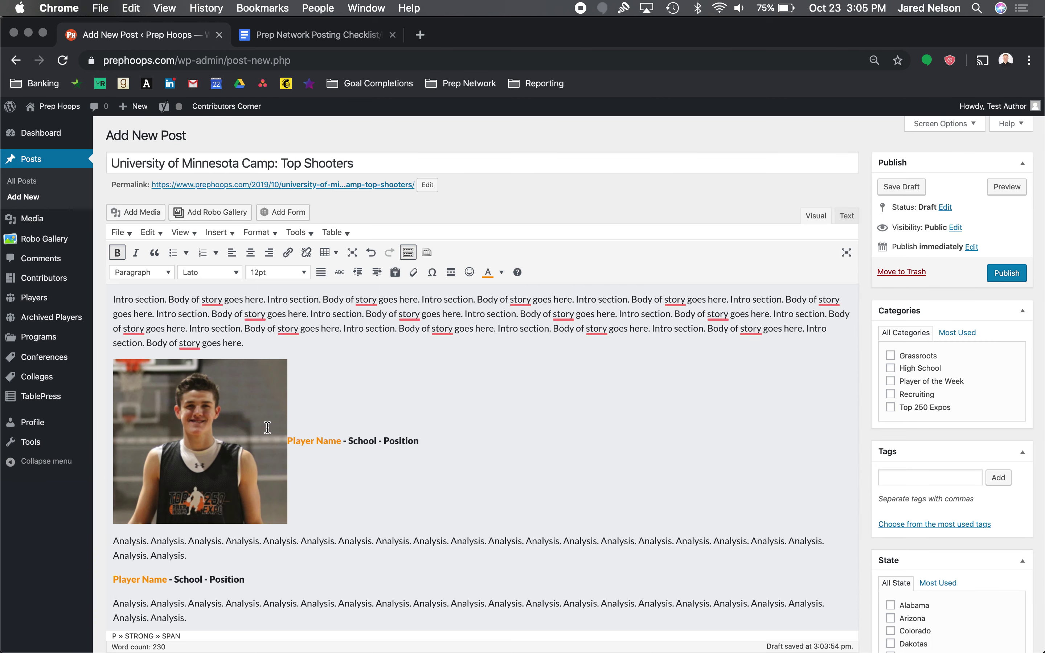
Set the display size of the inserted player photo to Thumbnail – 150 × 150 in its image details.
left_click(301, 464)
left_click(203, 428)
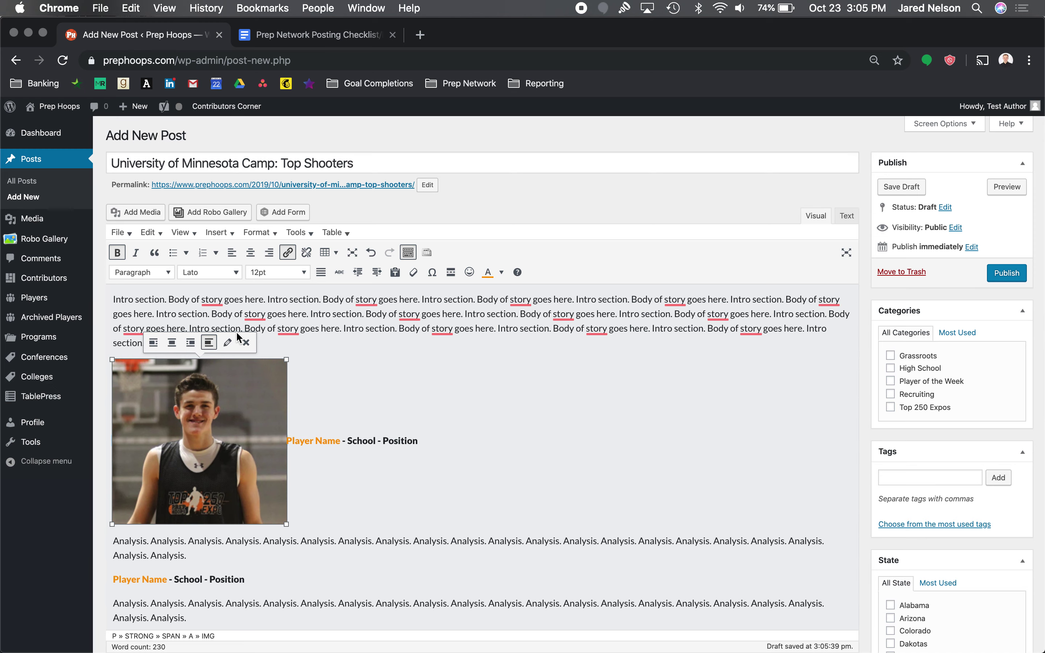
left_click(225, 341)
left_click(280, 296)
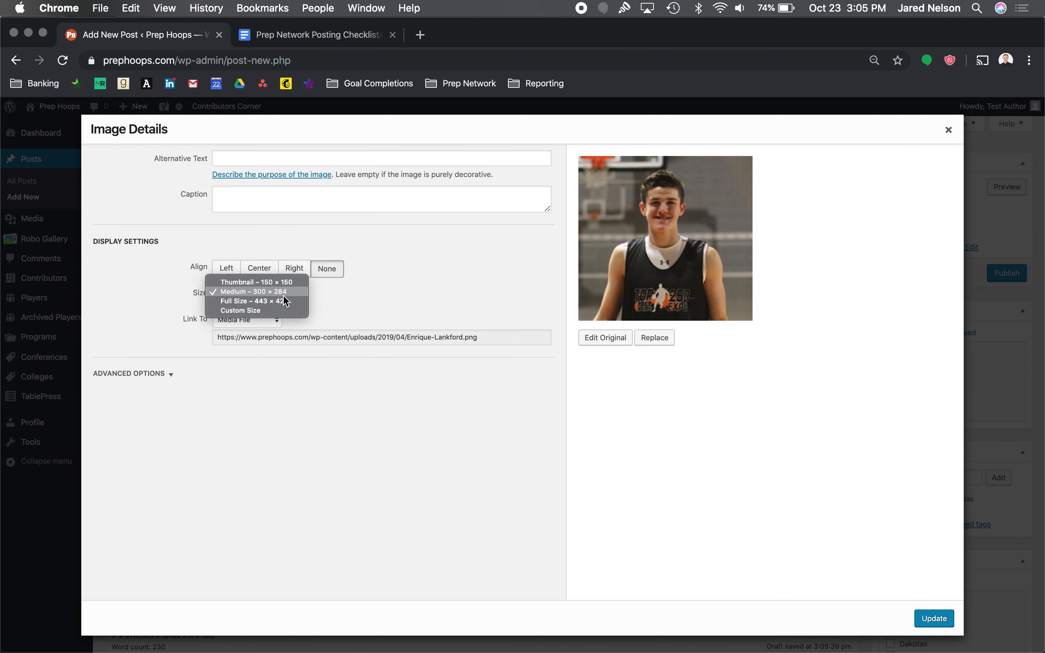
left_click(292, 283)
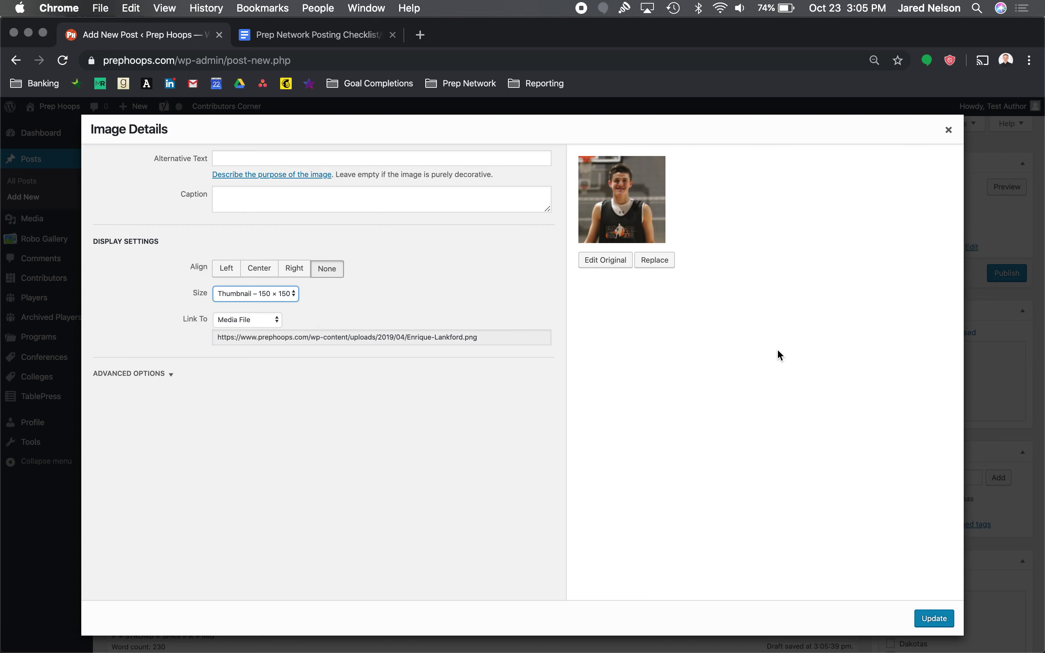
left_click(934, 619)
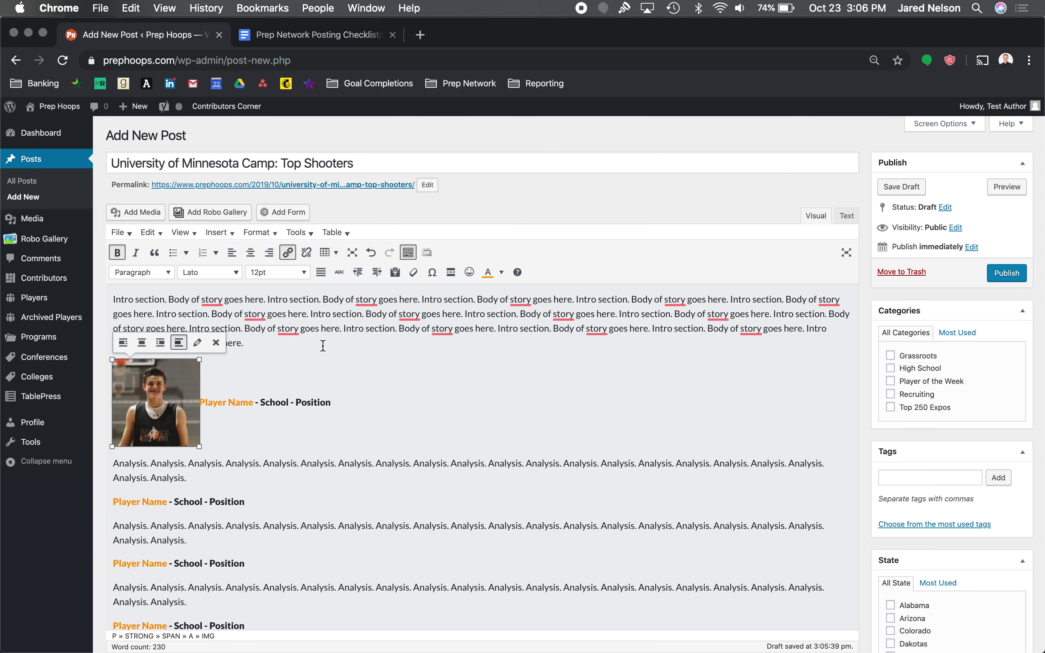
Align the thumbnail photo left so the first player's text wraps beside it.
left_click(345, 365)
left_click(170, 397)
left_click(125, 344)
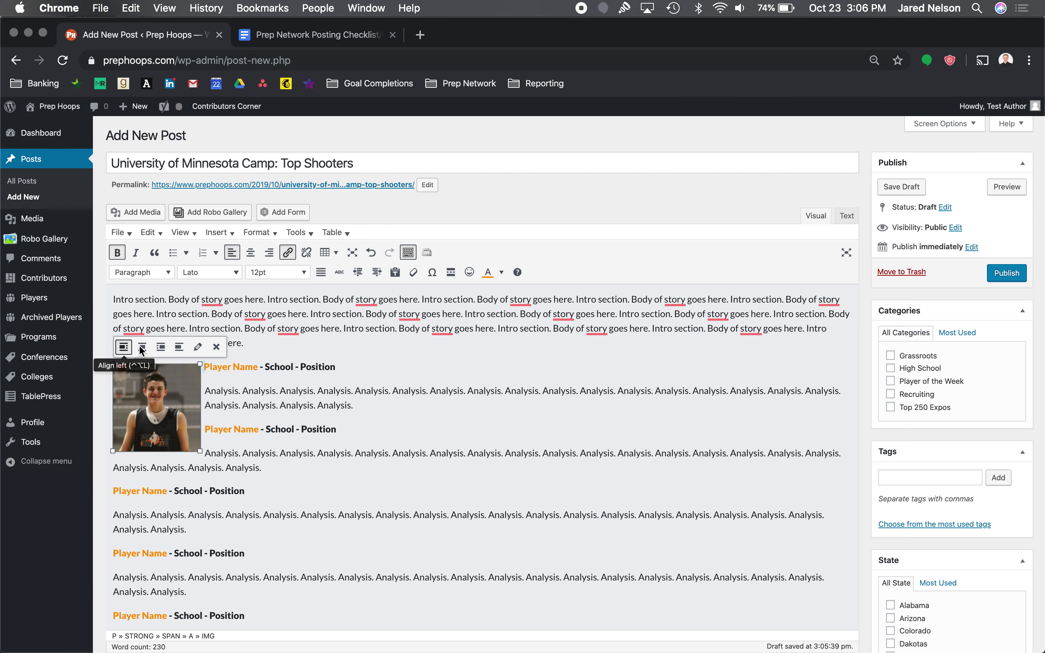
left_click(439, 439)
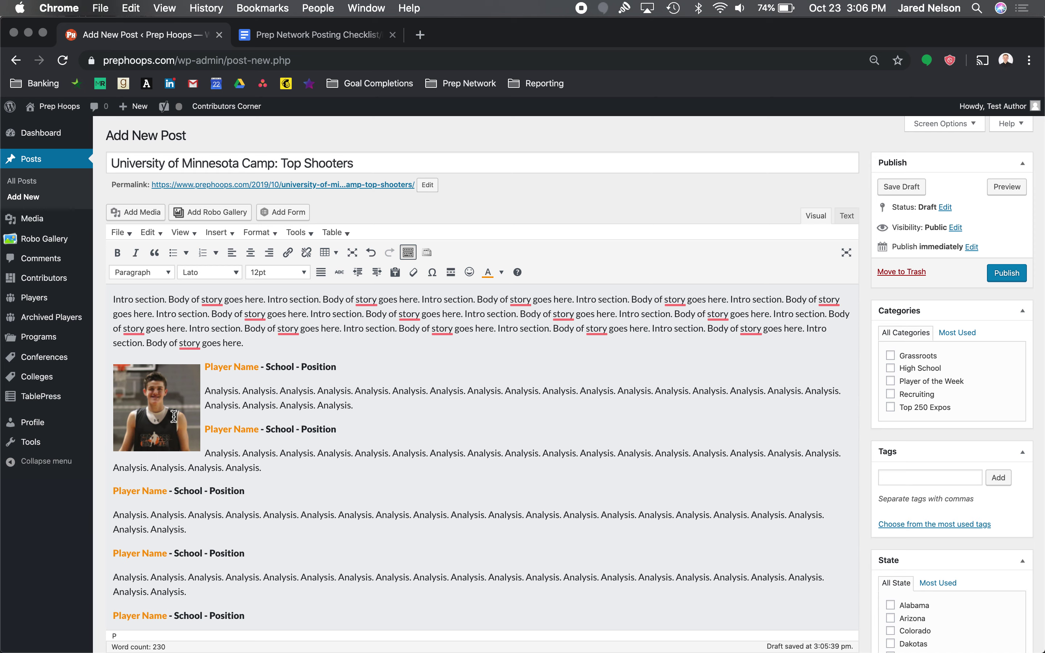
Start adding media at the beginning of the fourth player line and search the media library for "tyus jones".
scroll(459, 519, "down", 2)
scroll(459, 518, "up", 1)
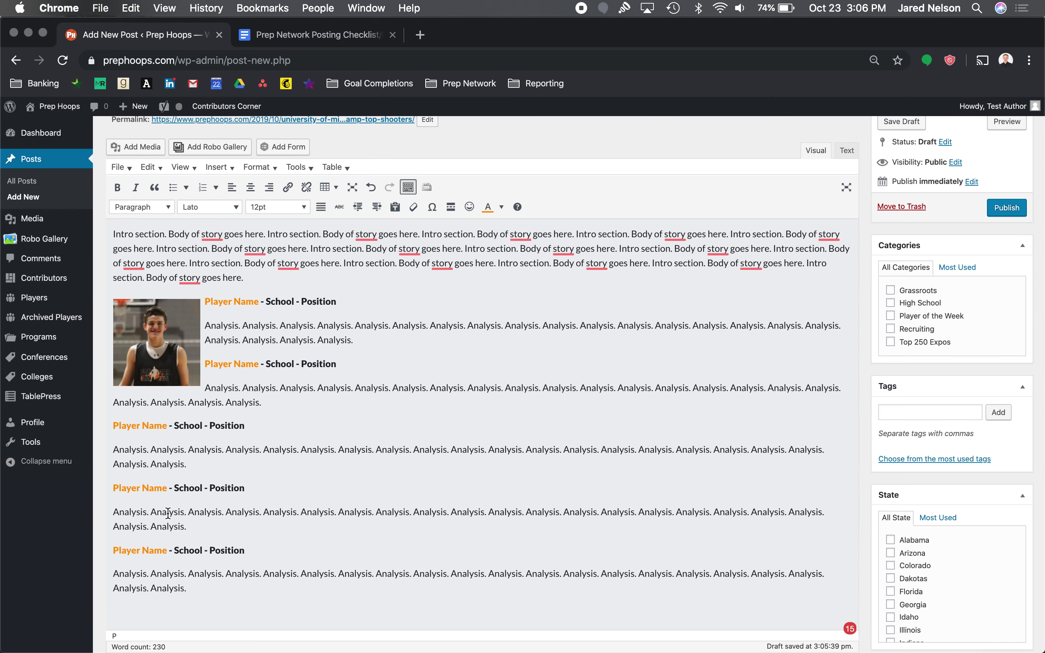
left_click(134, 148)
left_click(768, 177)
type("tyus jones")
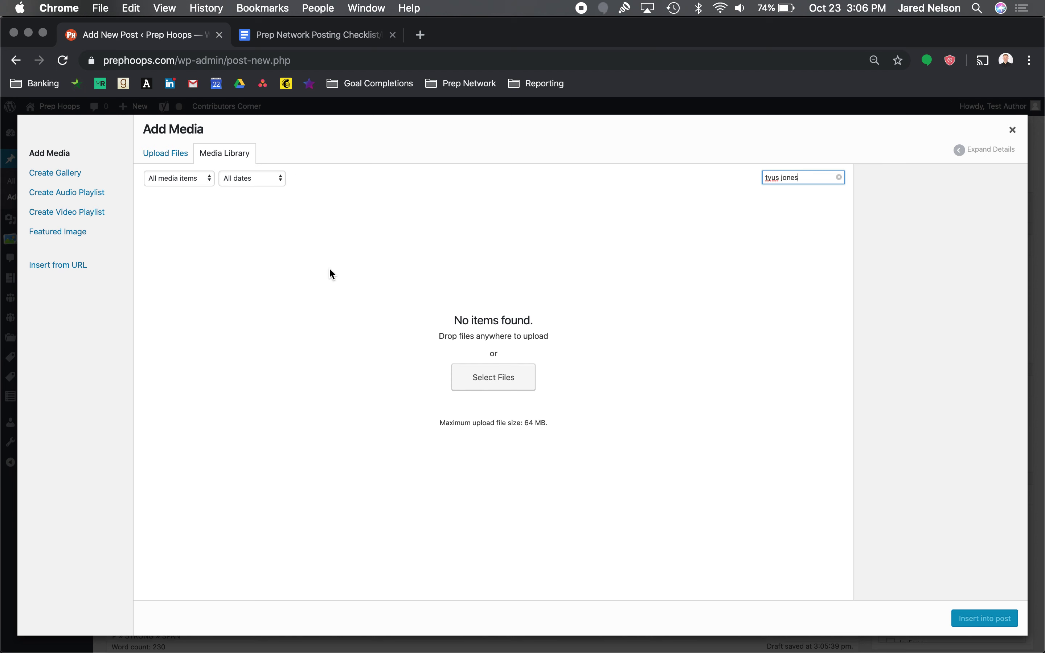
Insert a photo of the player in the white jersey found with the search "tre jones", and align it right in the post.
double_click(767, 177)
type("tre")
left_click(532, 396)
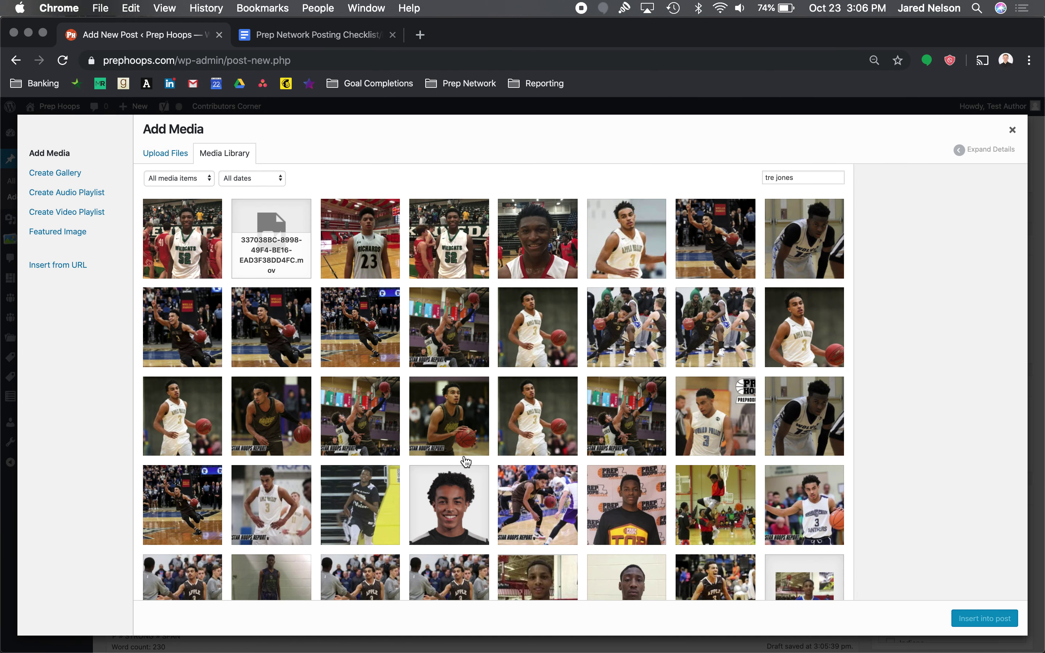
left_click(659, 240)
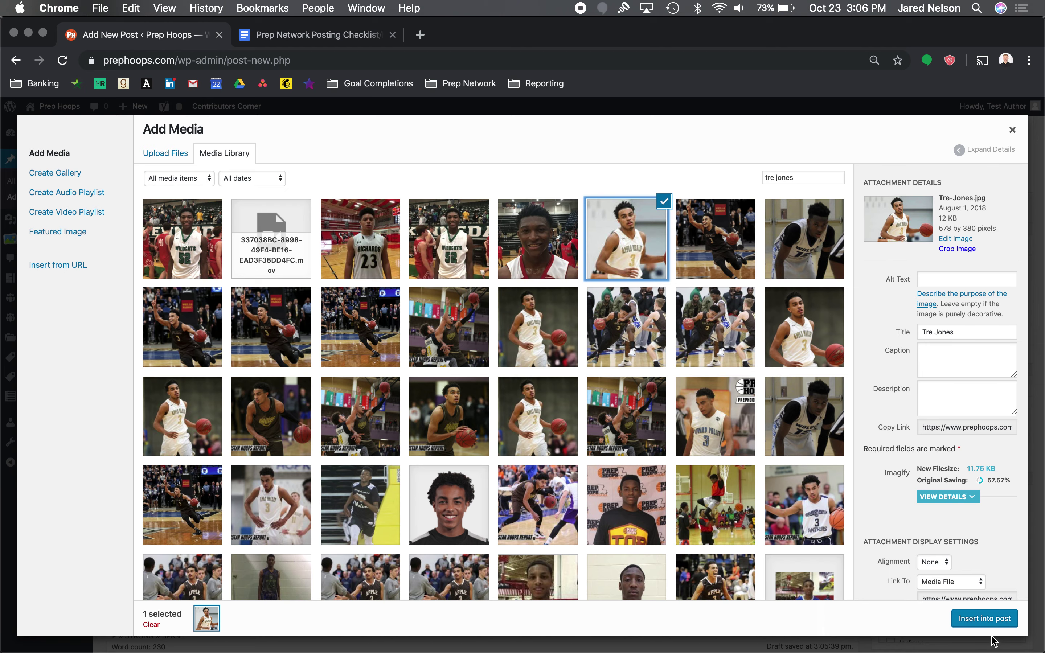
left_click(1001, 629)
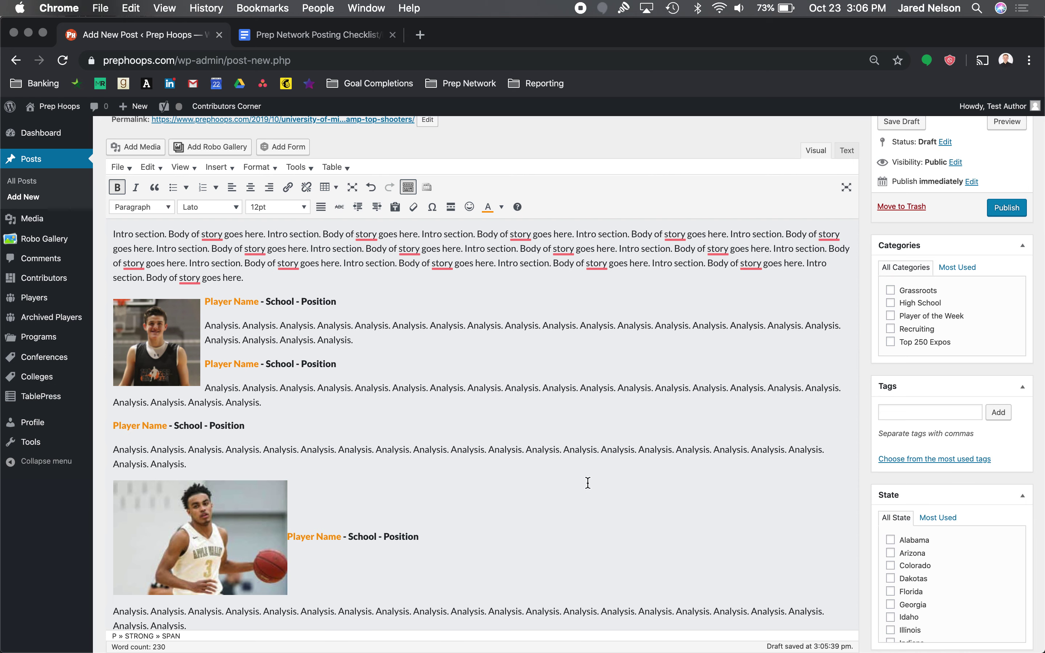
left_click(252, 552)
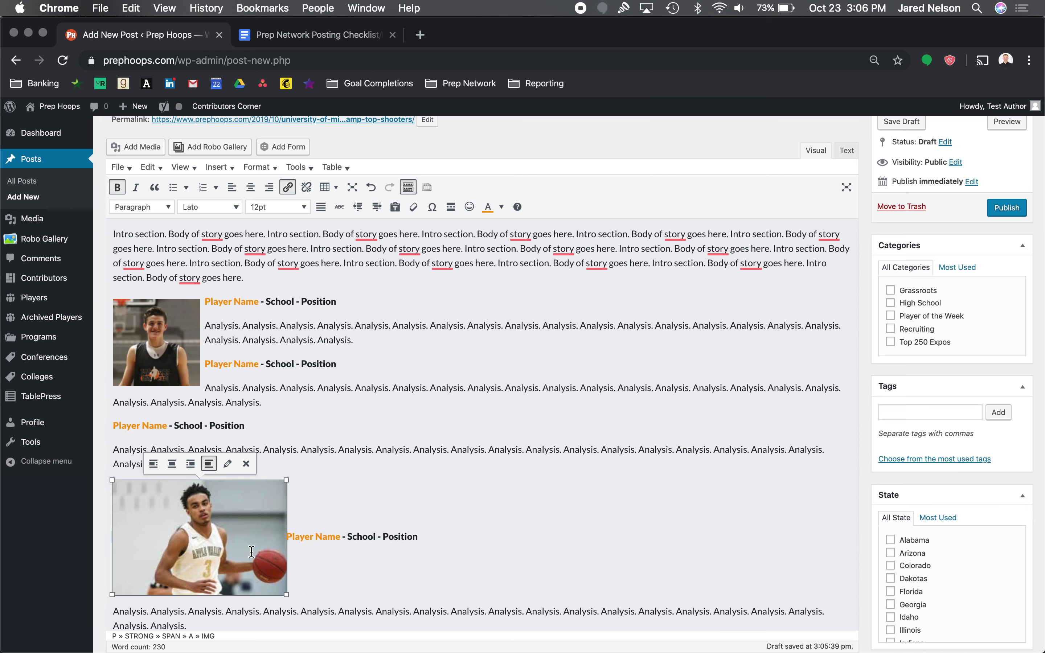
left_click(191, 464)
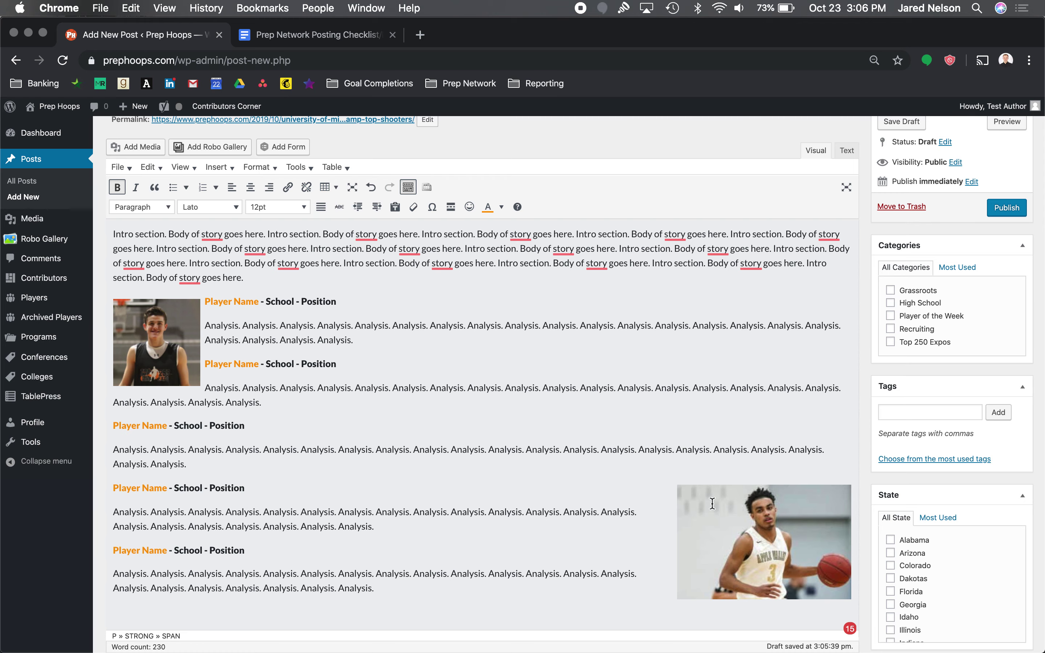
Preview the post and examine the layout of the intro, player sections and both photos.
scroll(290, 424, "up", 2)
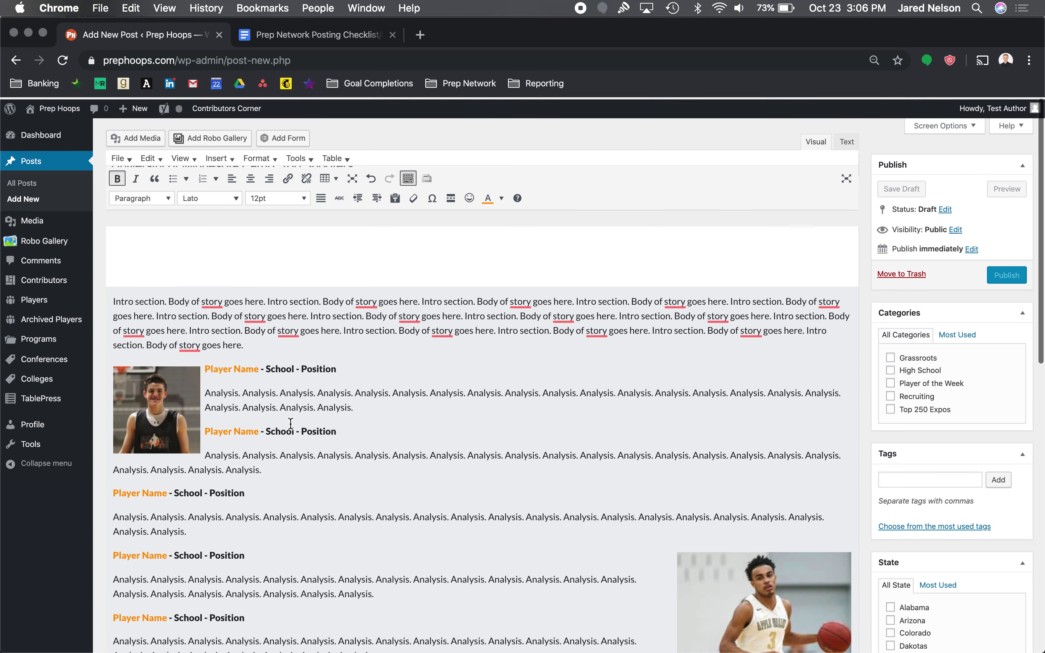
scroll(290, 424, "up", 2)
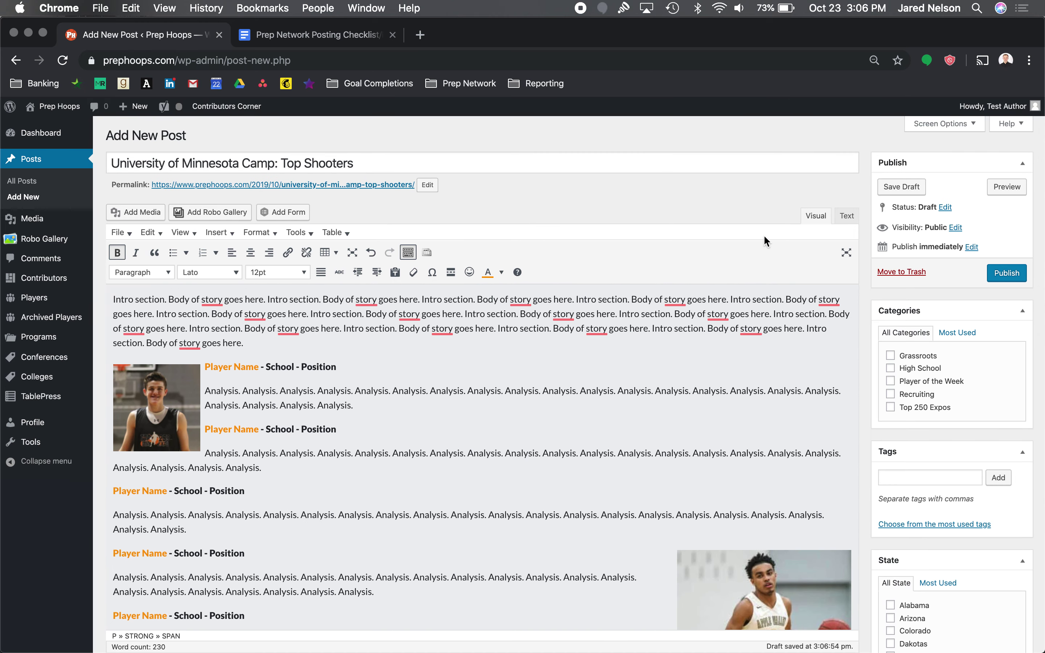
left_click(1021, 189)
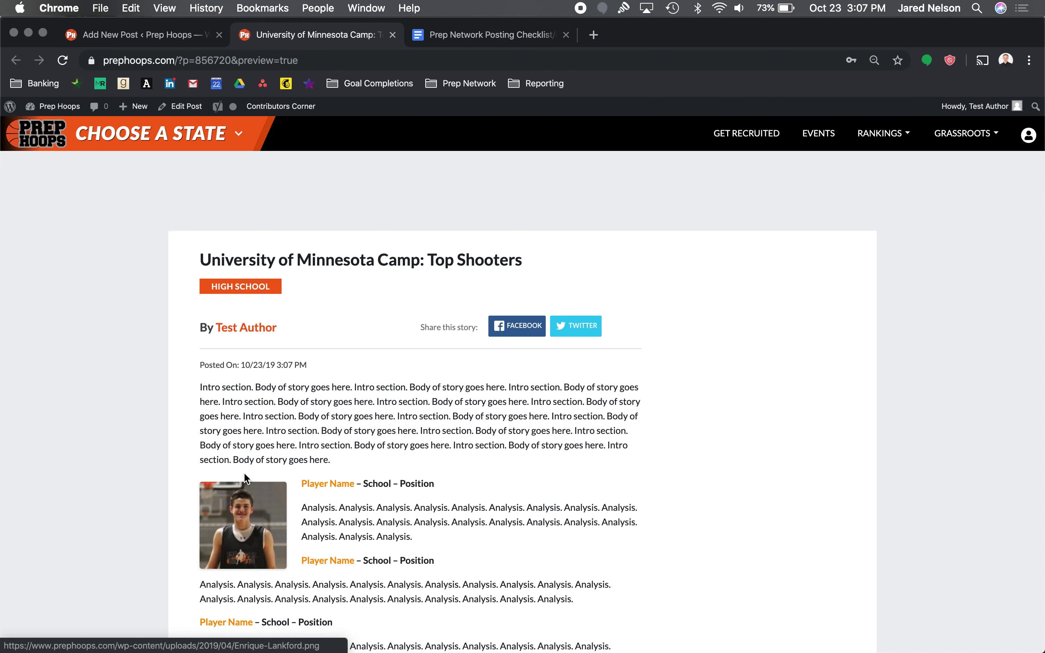
scroll(245, 477, "down", 7)
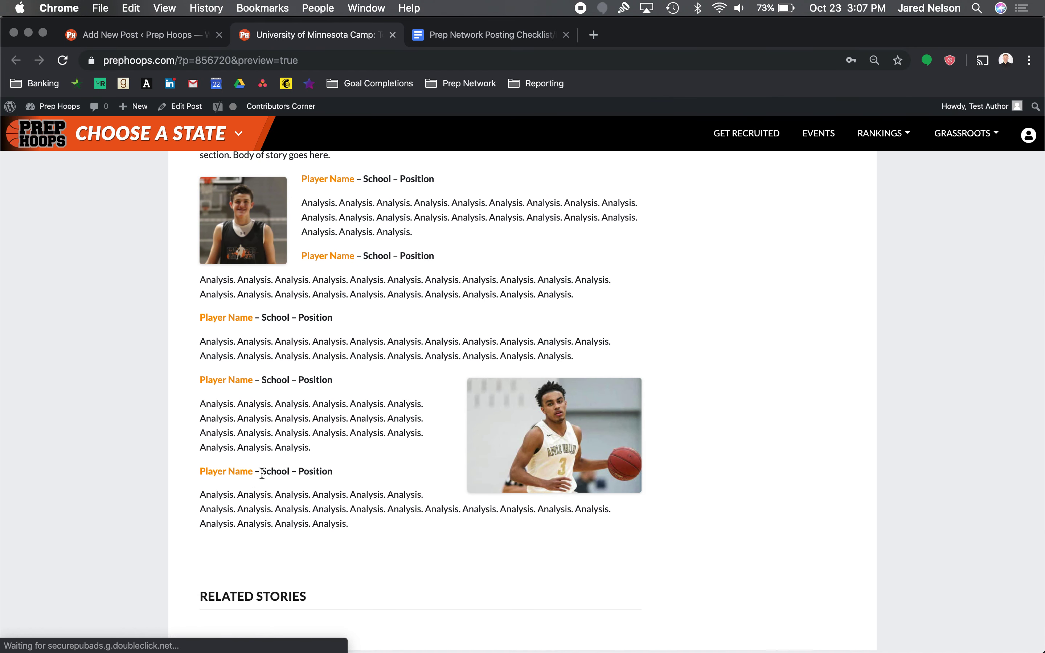
scroll(261, 474, "up", 4)
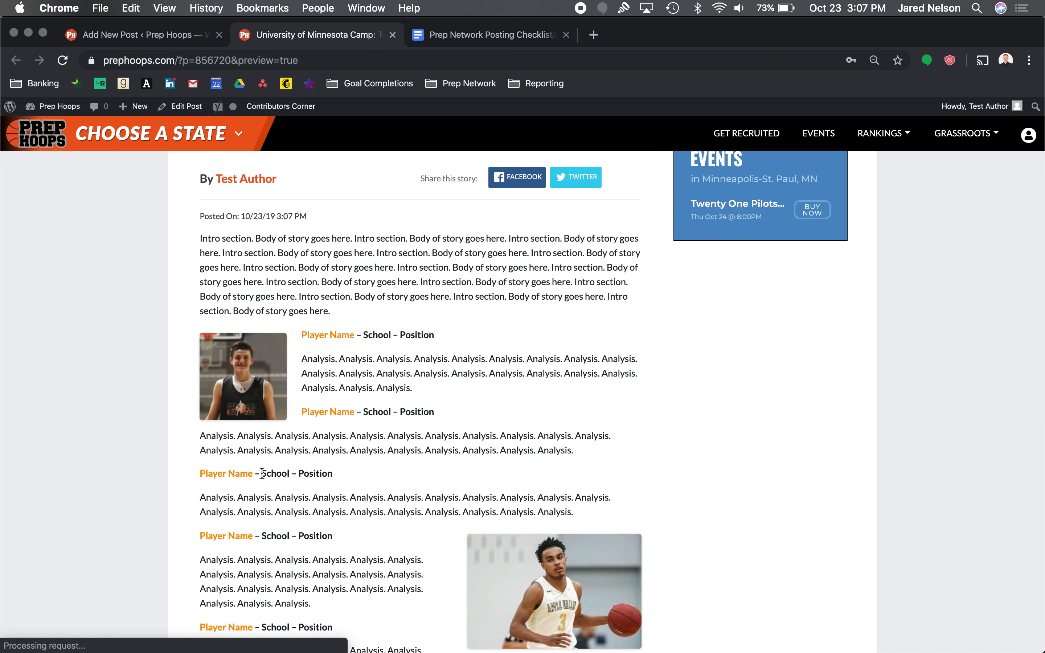
scroll(261, 473, "down", 3)
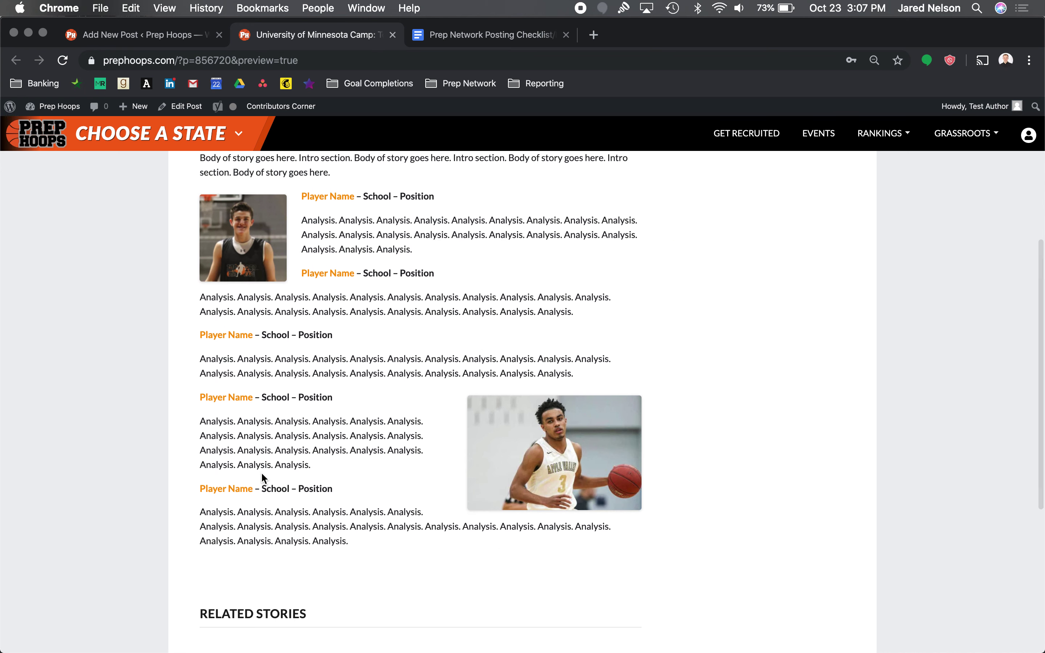
scroll(262, 474, "up", 1)
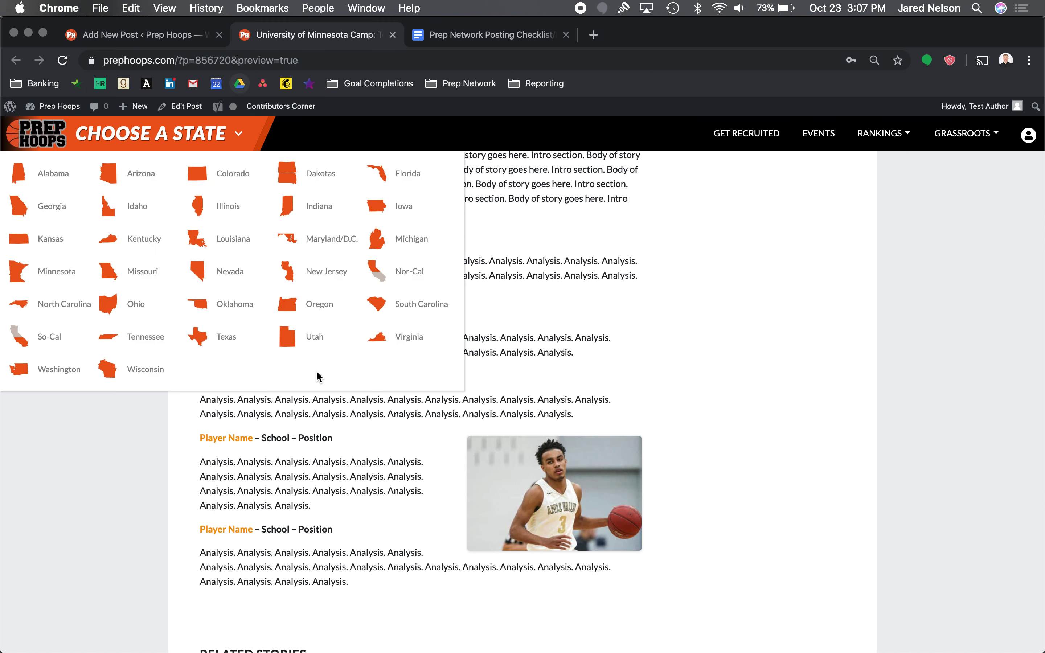
scroll(317, 375, "up", 3)
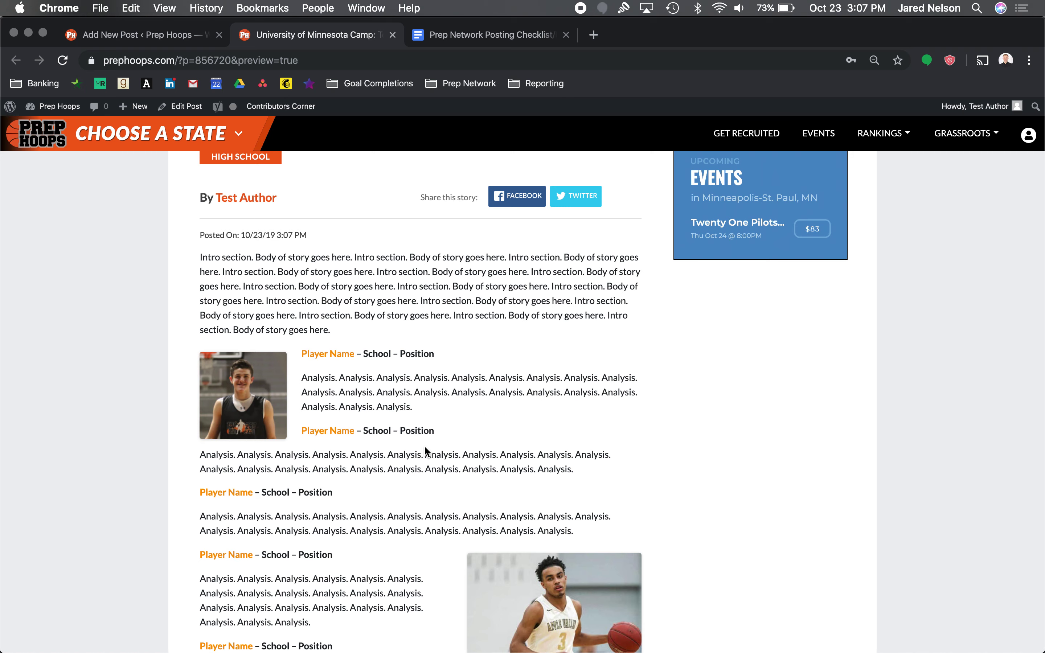
Return to the post editor and bring the Post Options section into view.
left_click(115, 34)
scroll(376, 519, "down", 5)
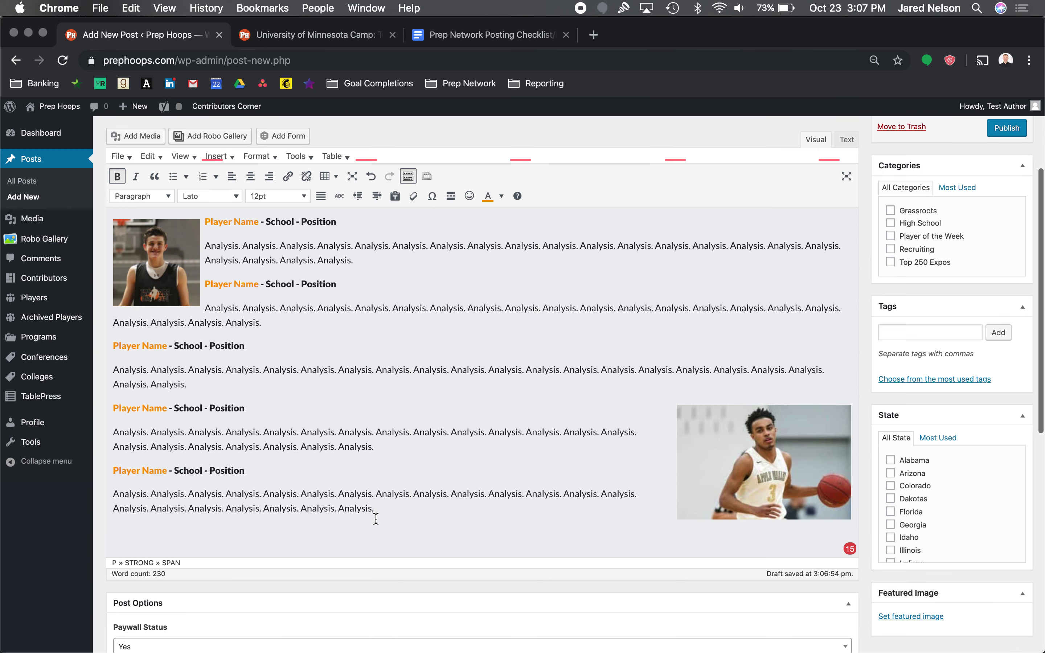
scroll(606, 395, "down", 10)
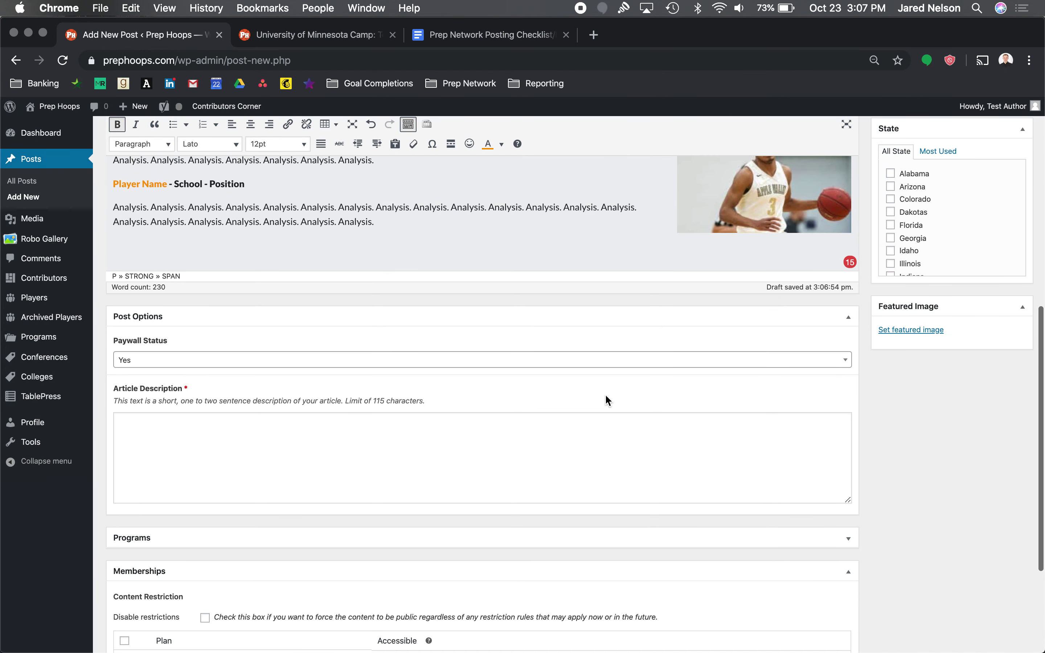
scroll(290, 366, "down", 1)
Switch the Paywall Status to No and restore it to Yes.
left_click(292, 356)
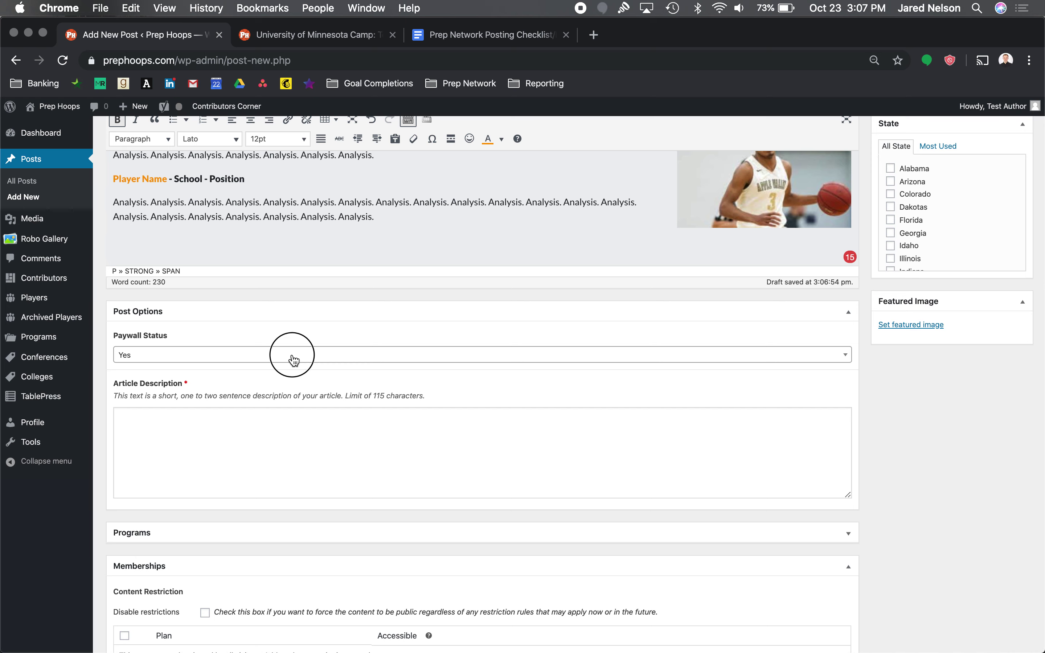
left_click(270, 408)
left_click(239, 361)
left_click(231, 392)
left_click(203, 357)
left_click(196, 410)
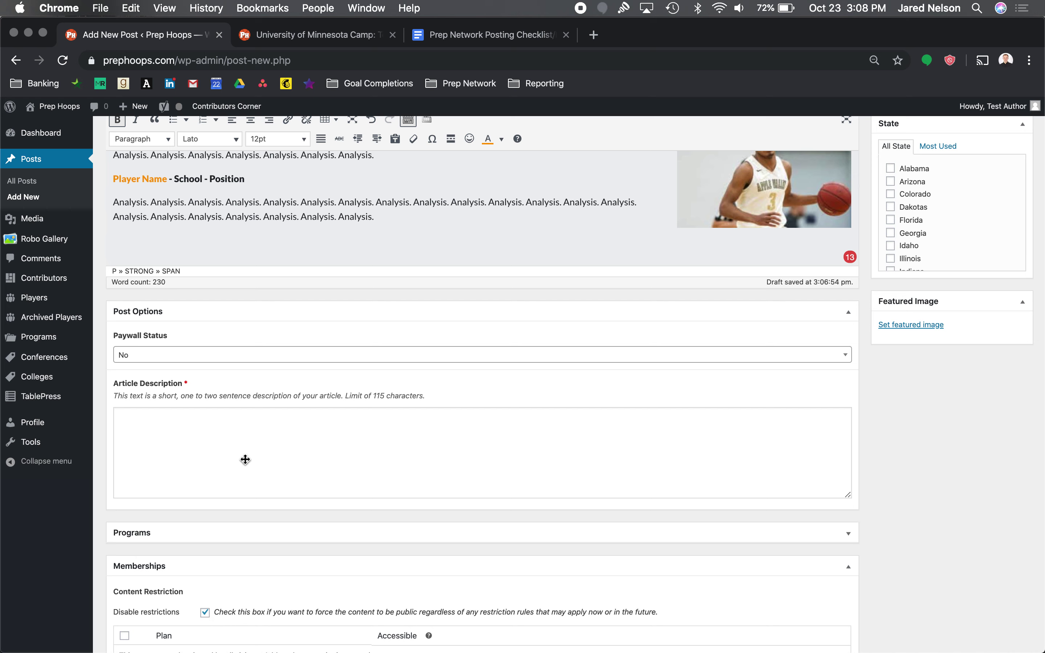
left_click(279, 356)
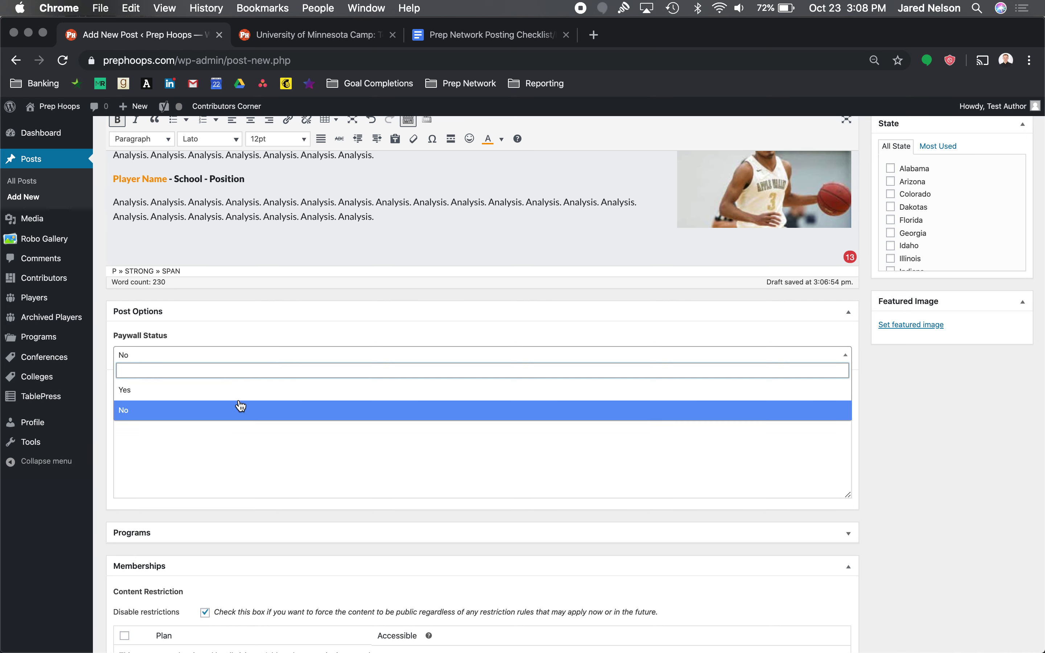
left_click(242, 390)
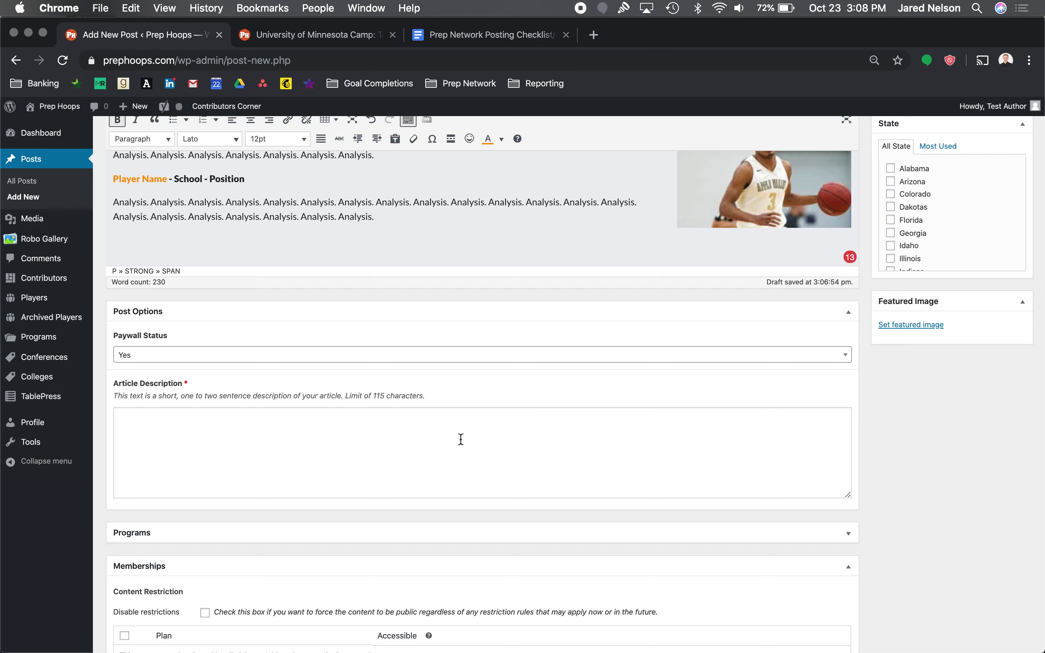
Review the Article Description instructions and the post title.
scroll(462, 432, "down", 5)
left_click(415, 360)
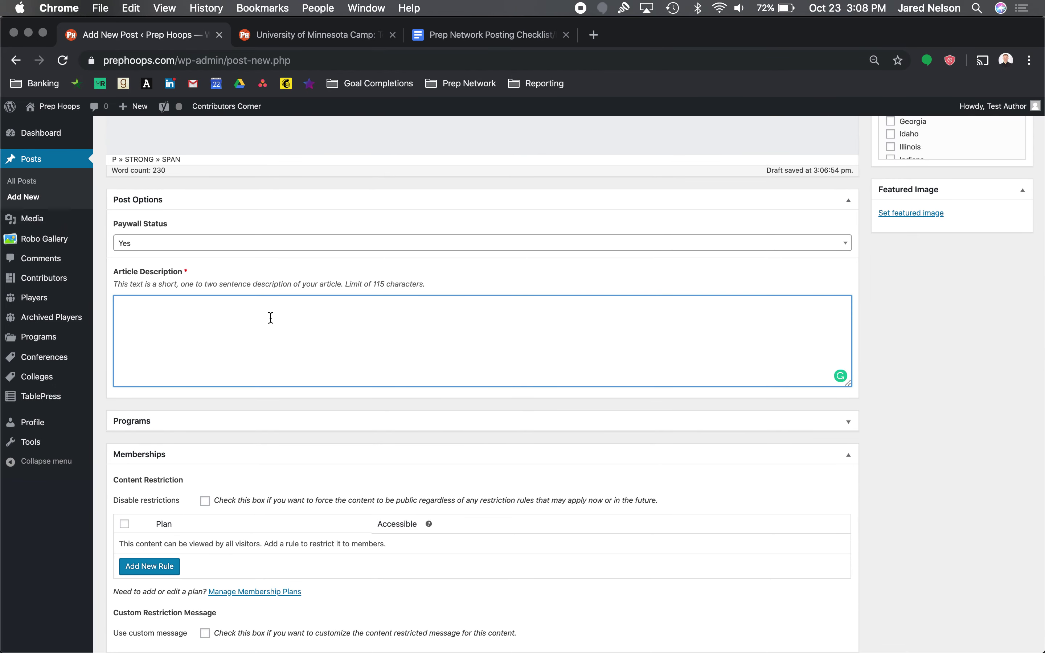
scroll(270, 318, "up", 2)
triple_click(215, 322)
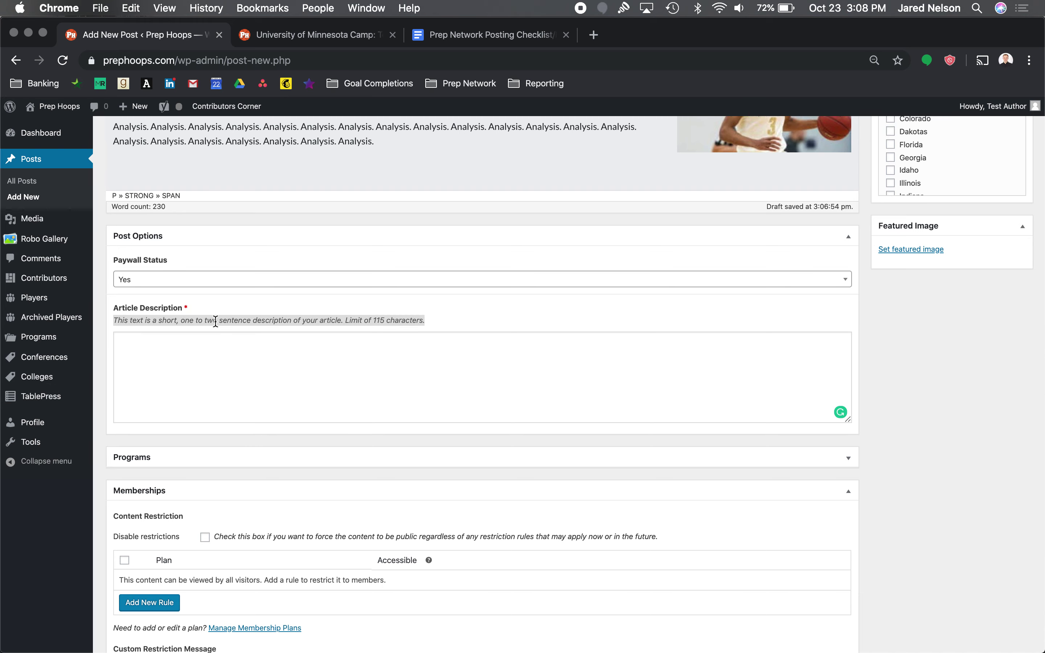
left_click(229, 362)
scroll(228, 363, "up", 10)
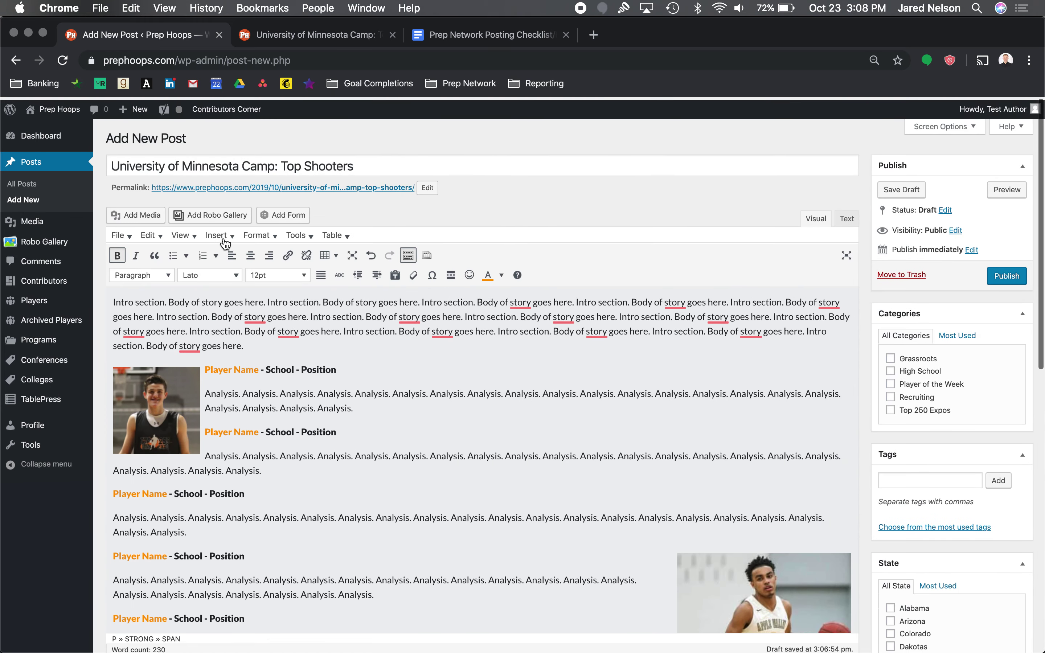
triple_click(263, 155)
left_click(288, 431)
Enter the Article Description "Who was scorching the nets last weekend in Minneapolis?".
scroll(288, 431, "down", 10)
left_click(289, 294)
type("Who wsa")
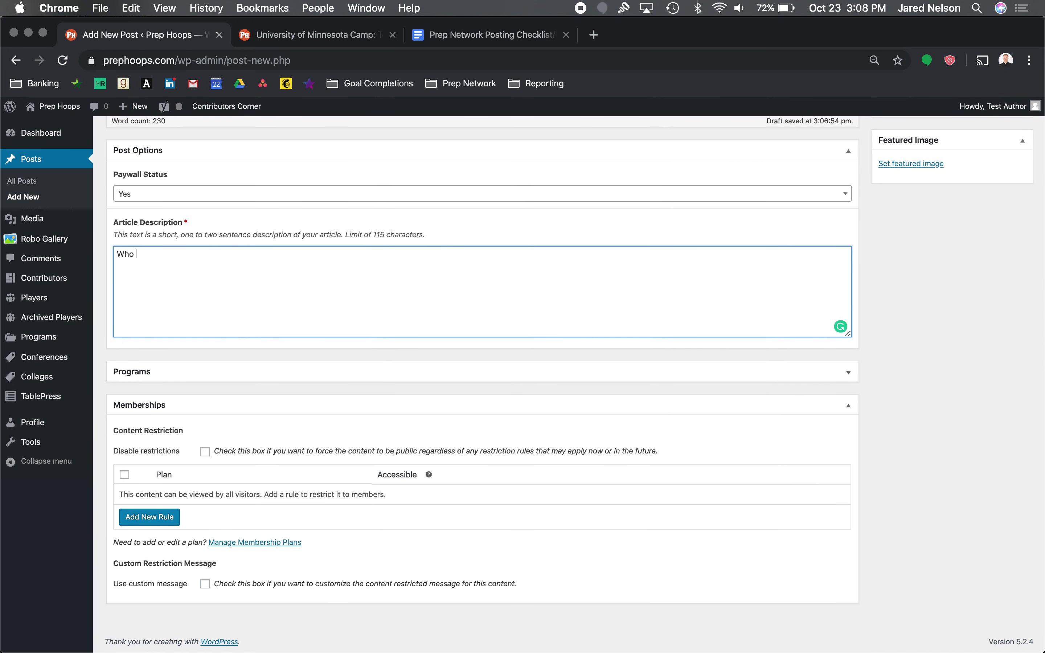
key("BackSpace")
key("BackSpace")
type("as scorching the nets last weekend in Minnes")
type("polis?")
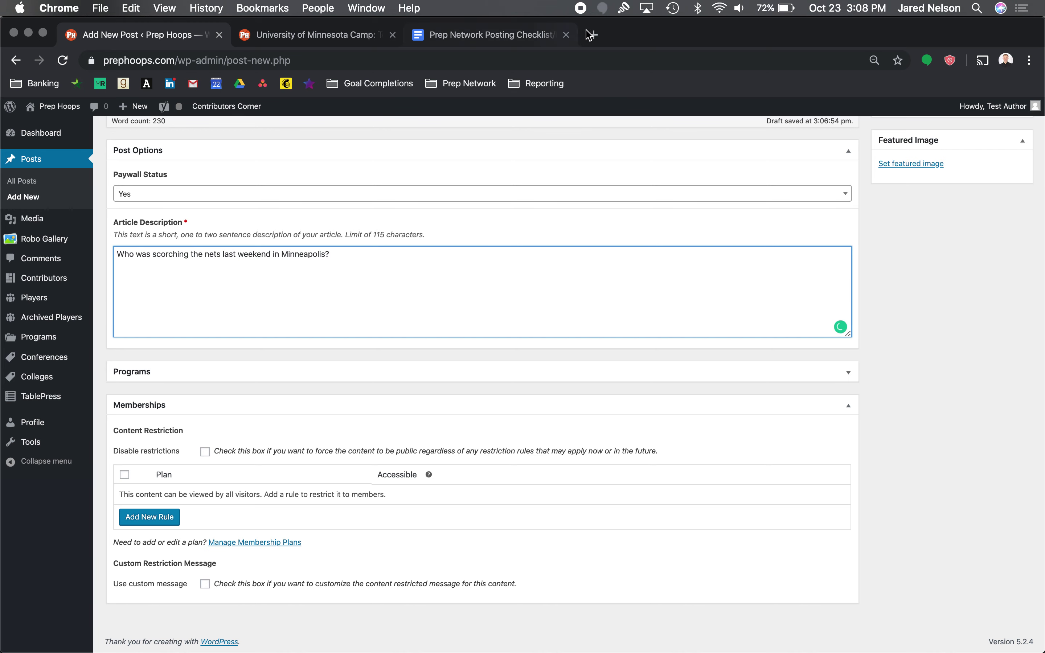
Open prephoops.com/minnesota in a new browser tab and examine the short descriptions shown with the news articles.
left_click(591, 35)
type("prephoops.com/minnesota")
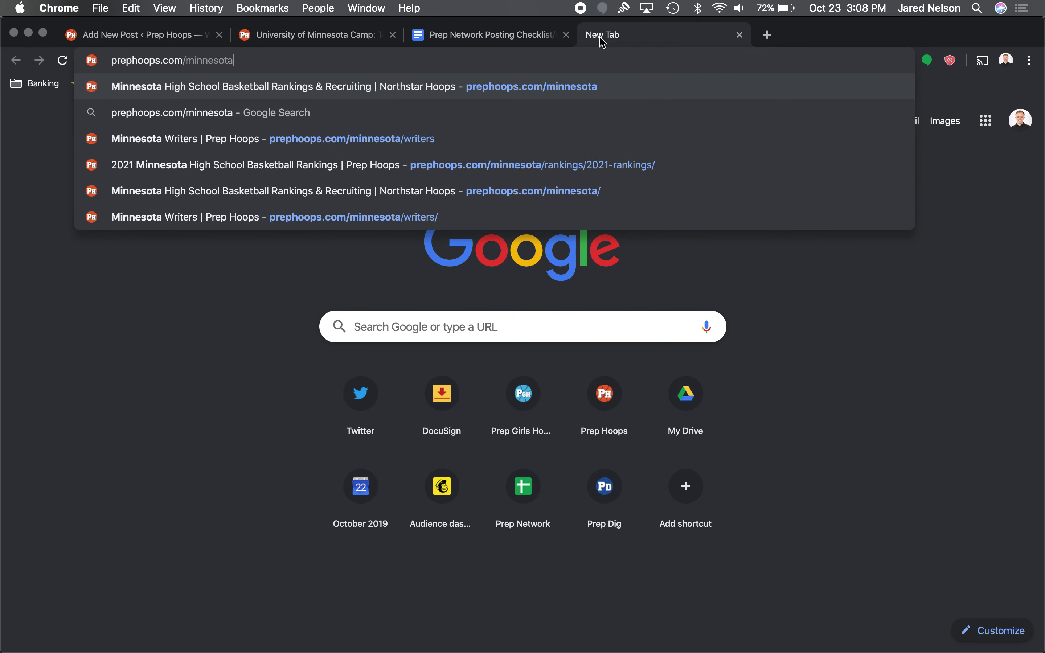
key("Return")
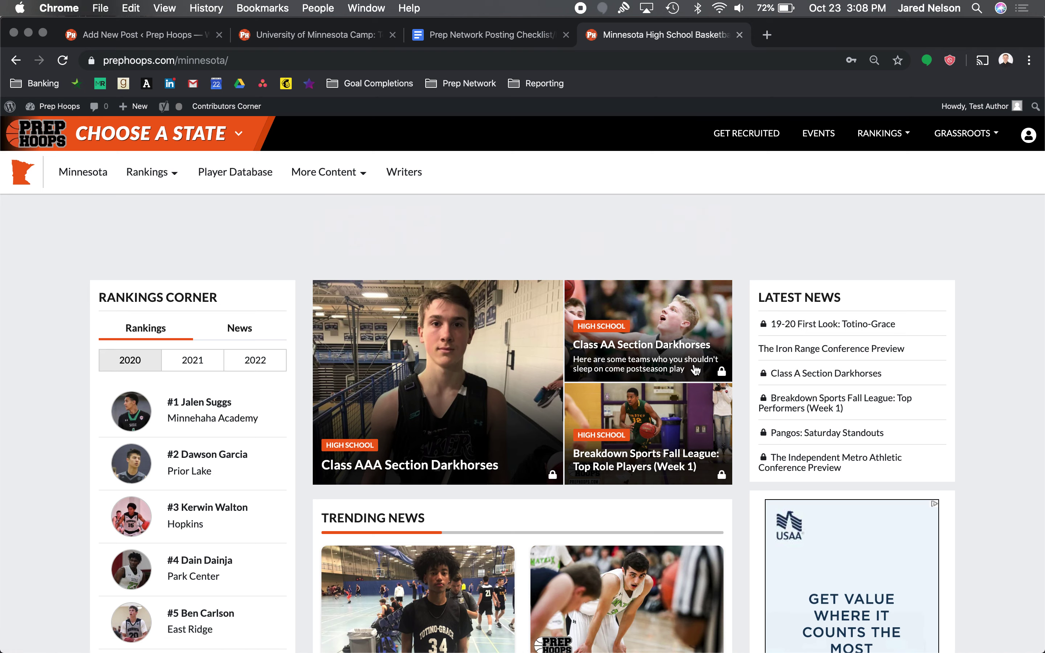
scroll(633, 477, "down", 10)
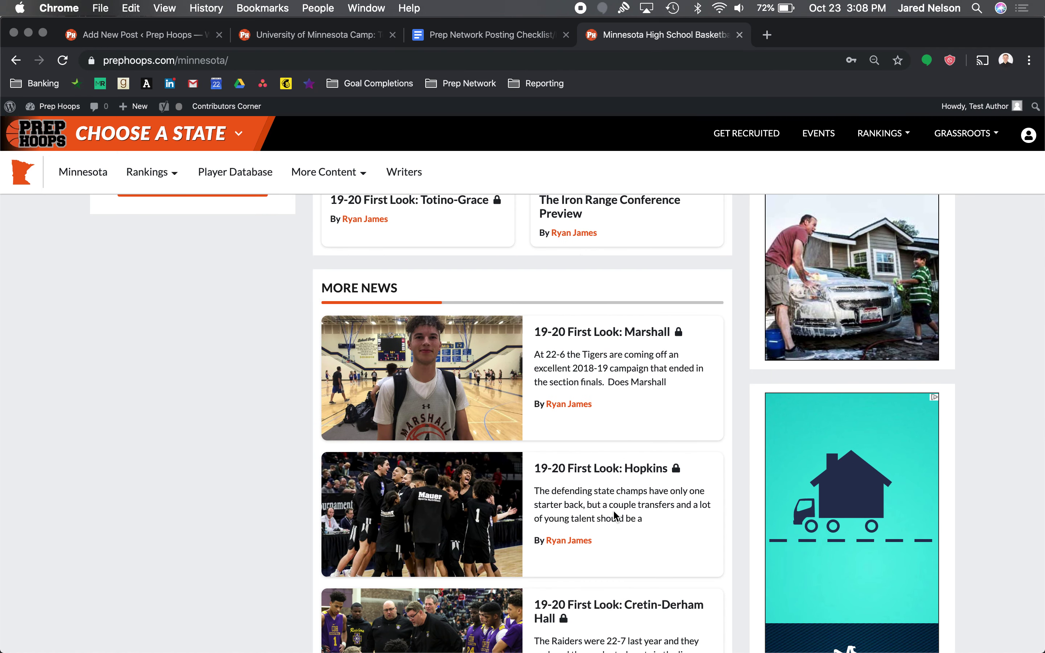
scroll(614, 513, "down", 7)
left_click_drag(660, 492, 615, 465)
left_click(616, 465)
scroll(615, 465, "down", 4)
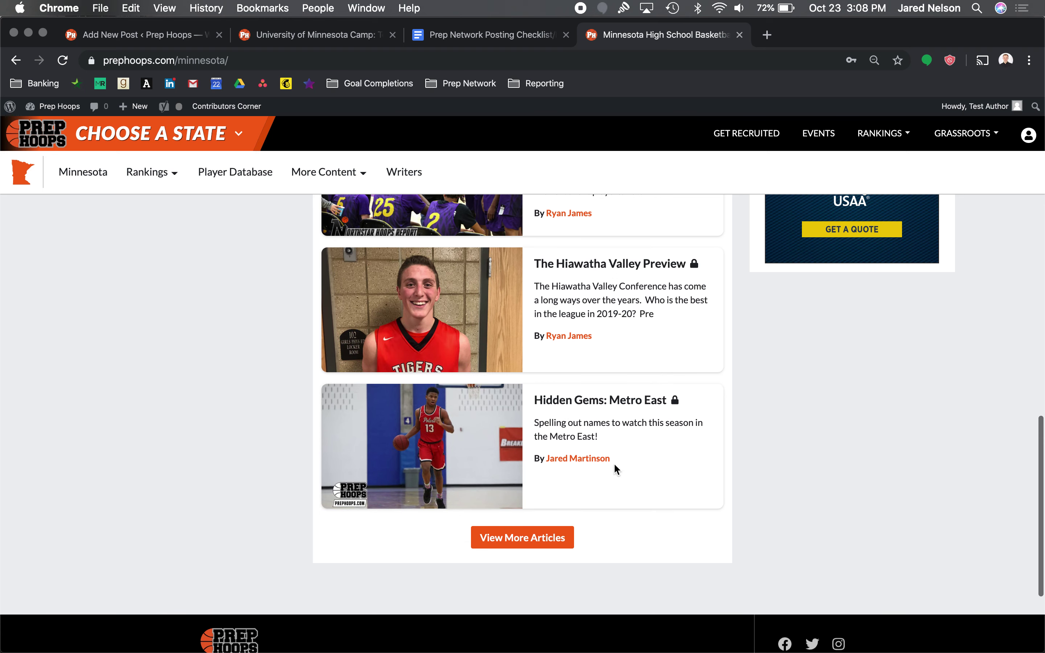
triple_click(571, 422)
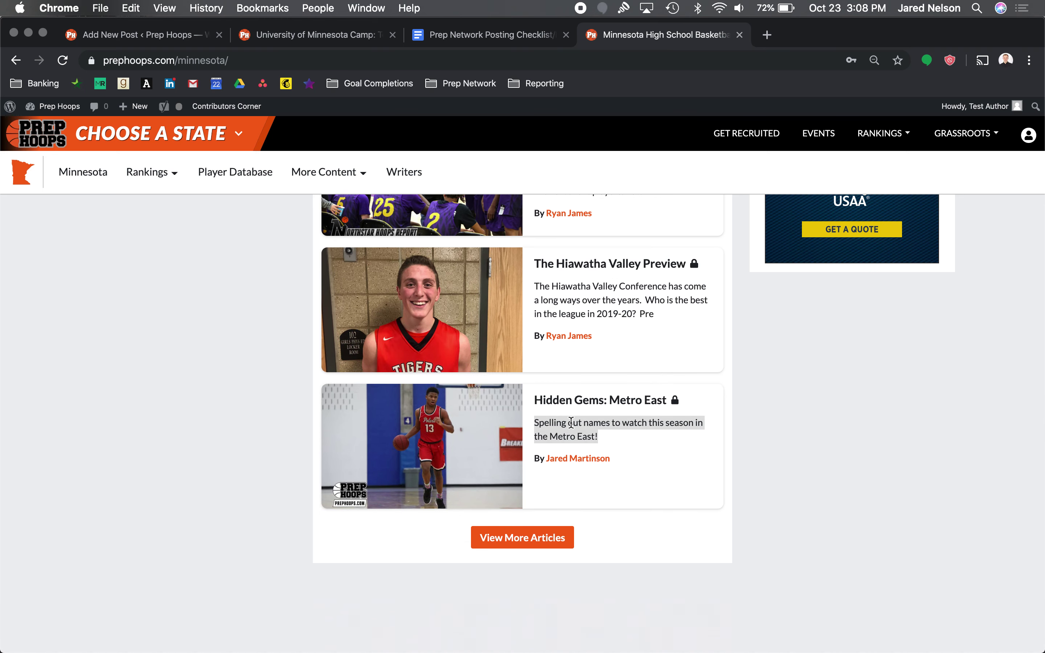
left_click(593, 427)
Return to the post editor and enable the Author box in the Screen Options.
left_click(144, 38)
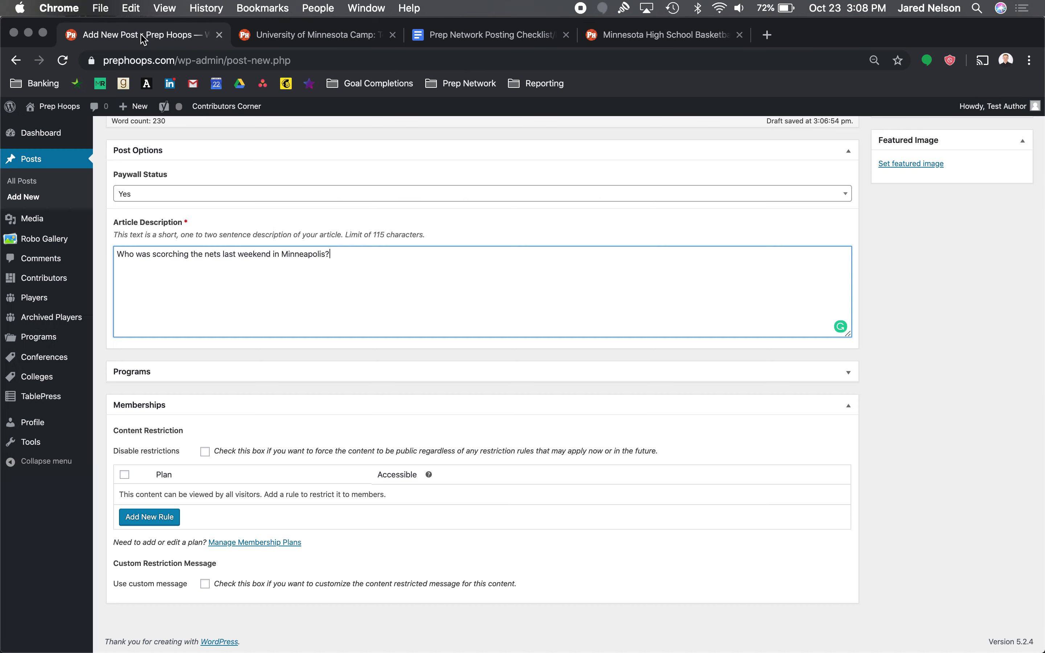
scroll(354, 313, "up", 3)
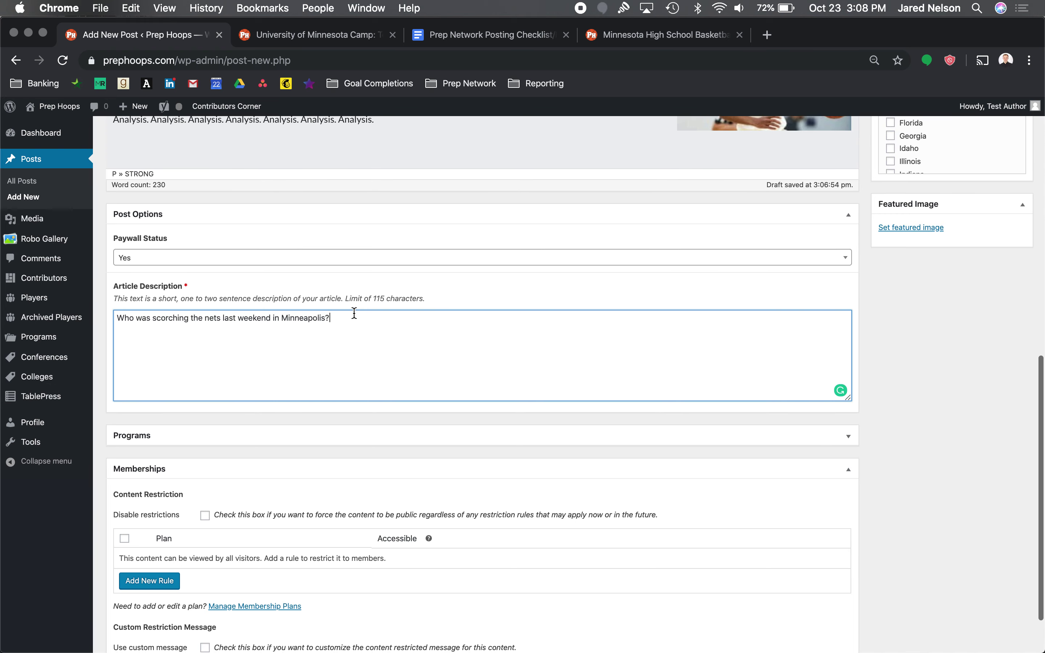
scroll(354, 313, "down", 2)
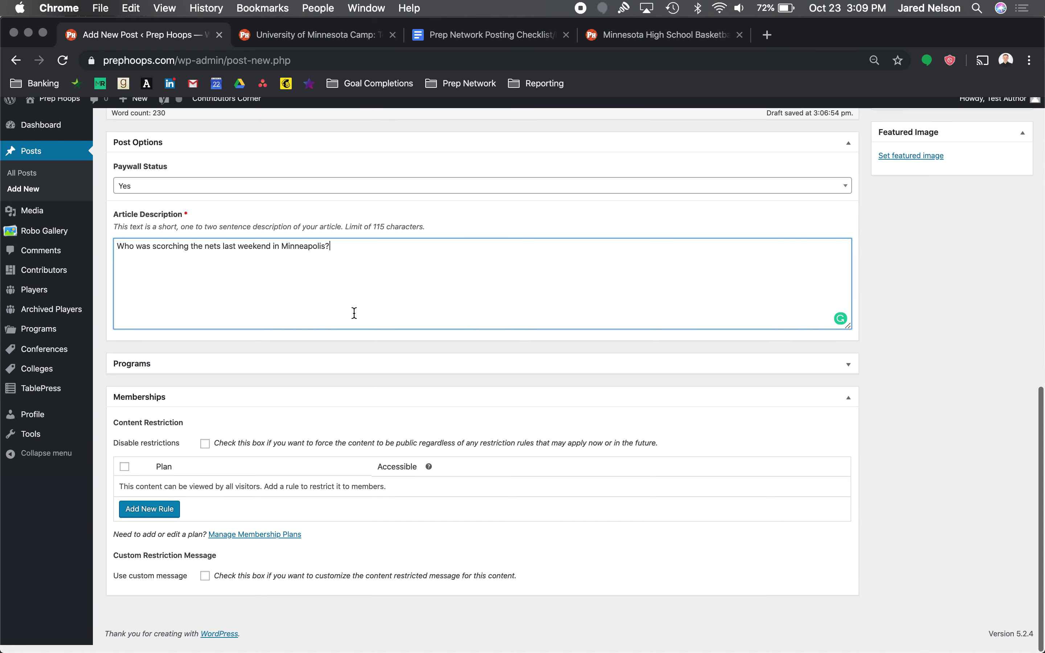
scroll(354, 313, "up", 10)
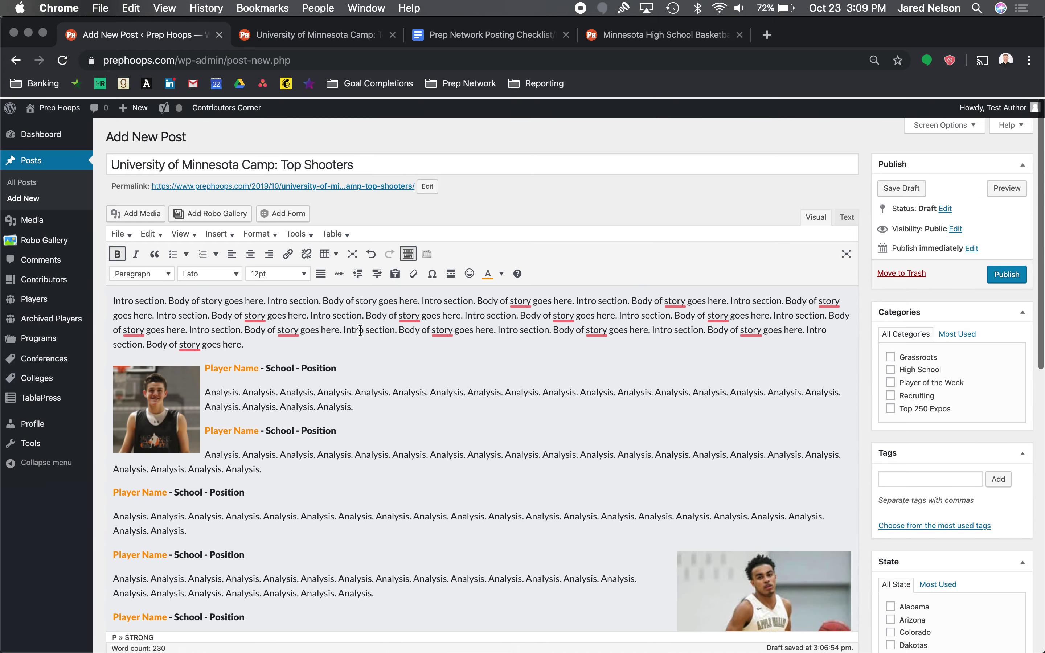
scroll(360, 331, "down", 10)
scroll(345, 266, "up", 10)
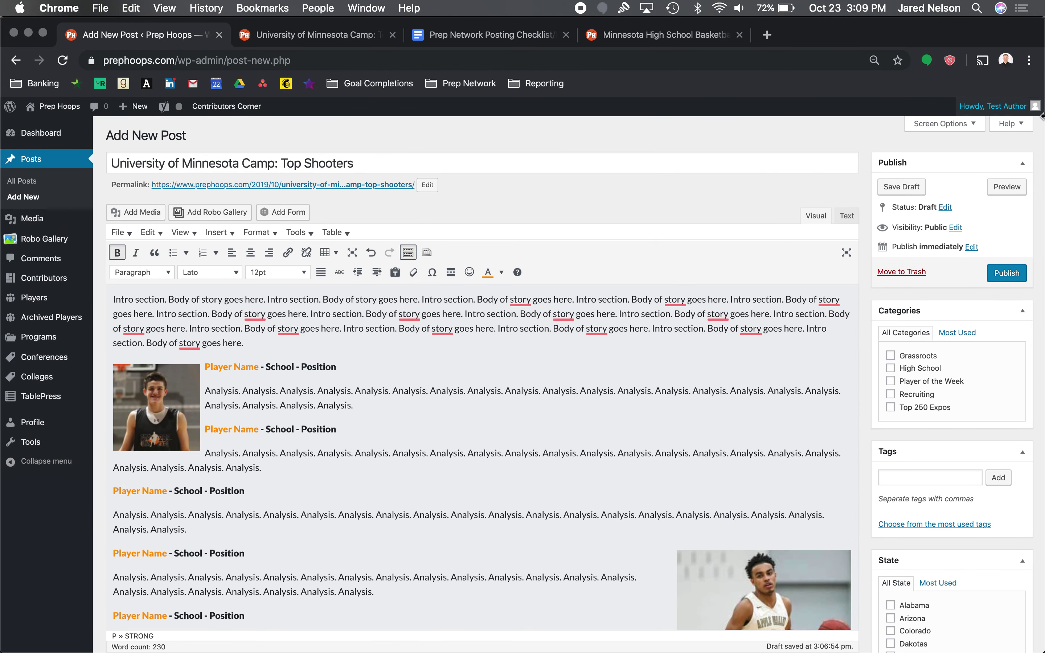
left_click(955, 124)
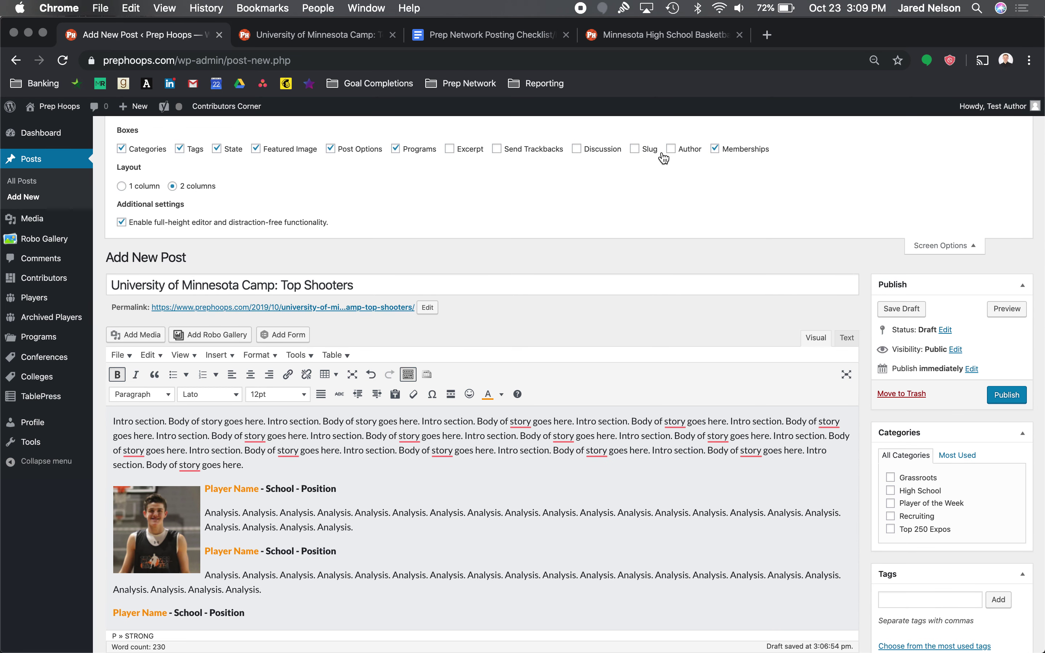
left_click(671, 150)
left_click(939, 246)
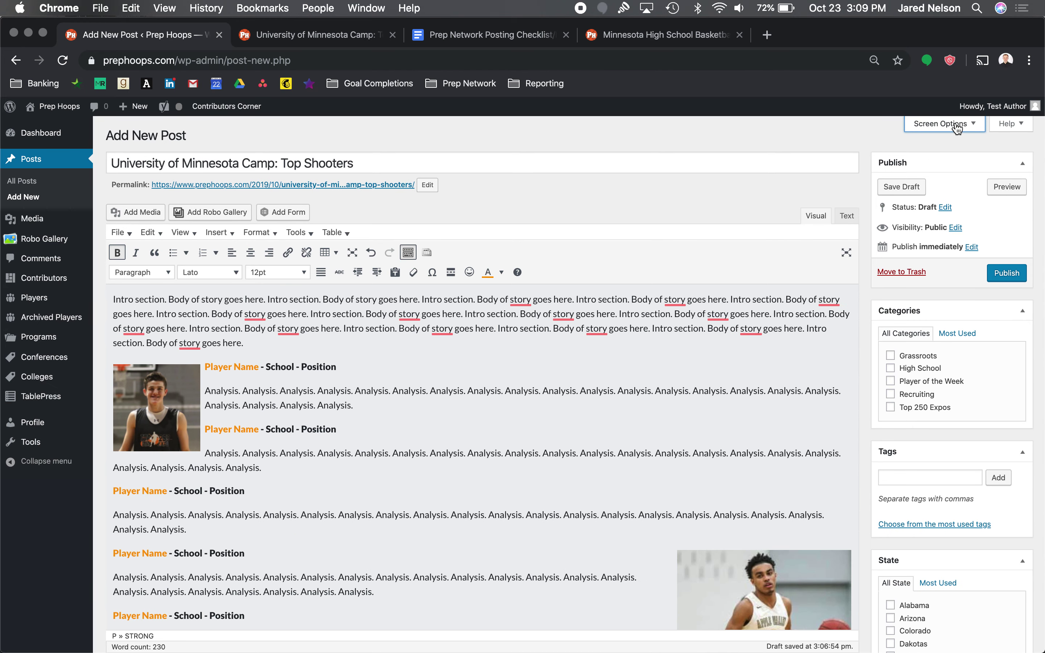
left_click(957, 126)
left_click(693, 150)
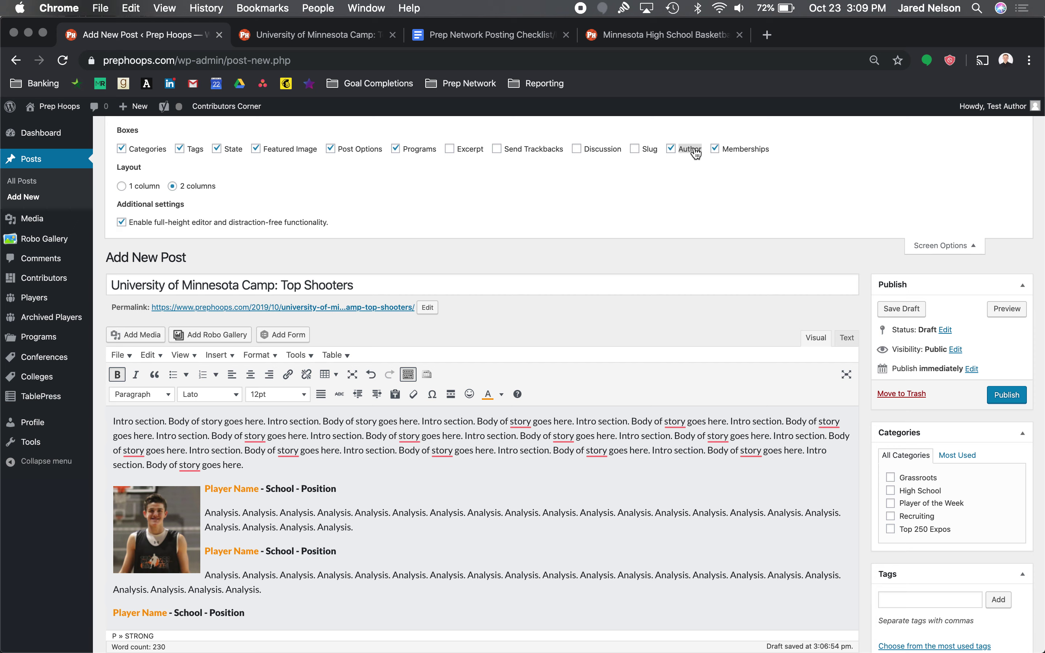
left_click(934, 243)
Set the post's author to Prep Hoops Staff.
scroll(557, 436, "down", 10)
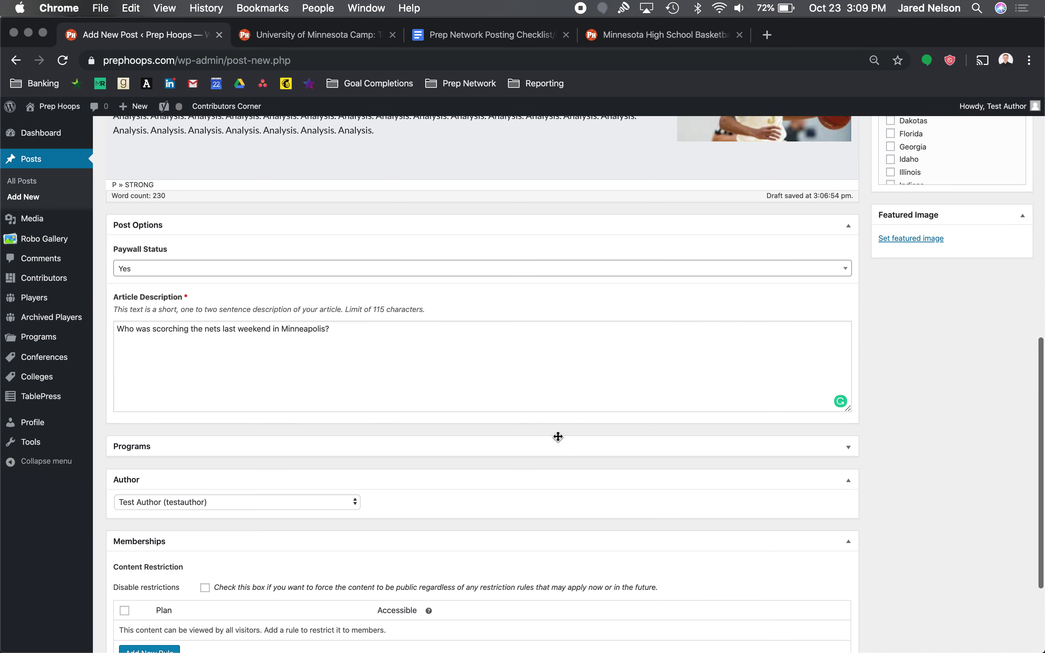
left_click(249, 424)
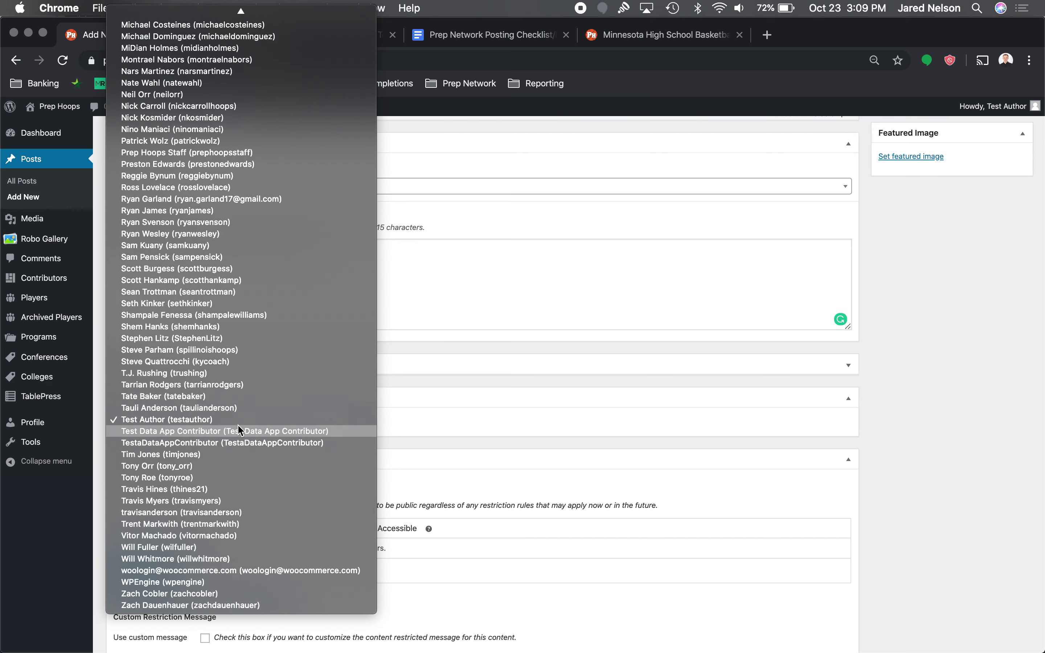
scroll(239, 430, "up", 1)
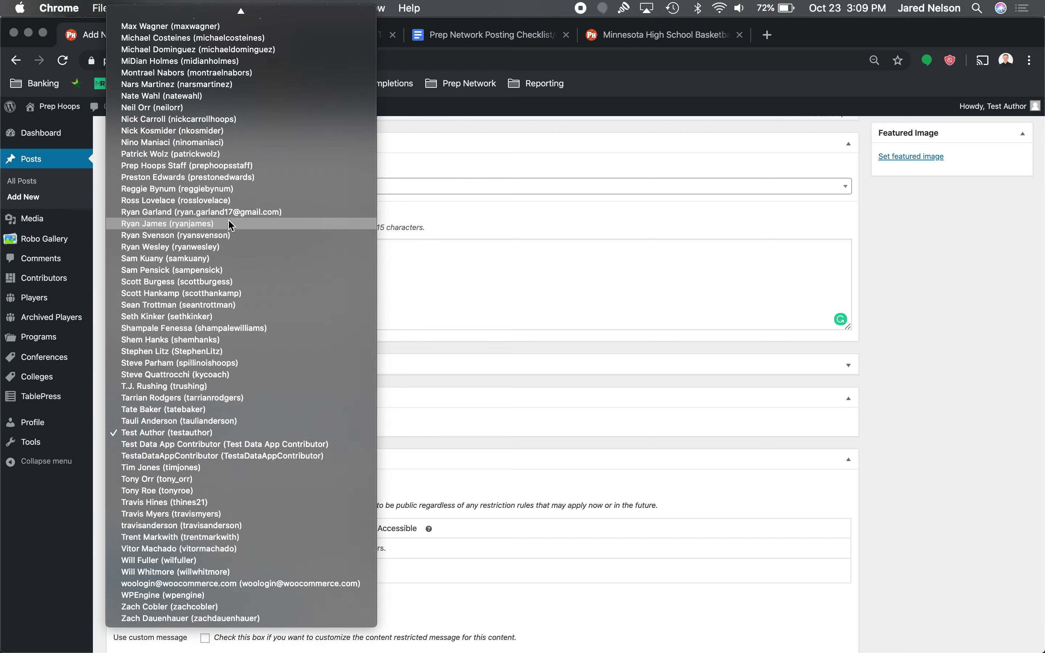
left_click(232, 170)
left_click(471, 428)
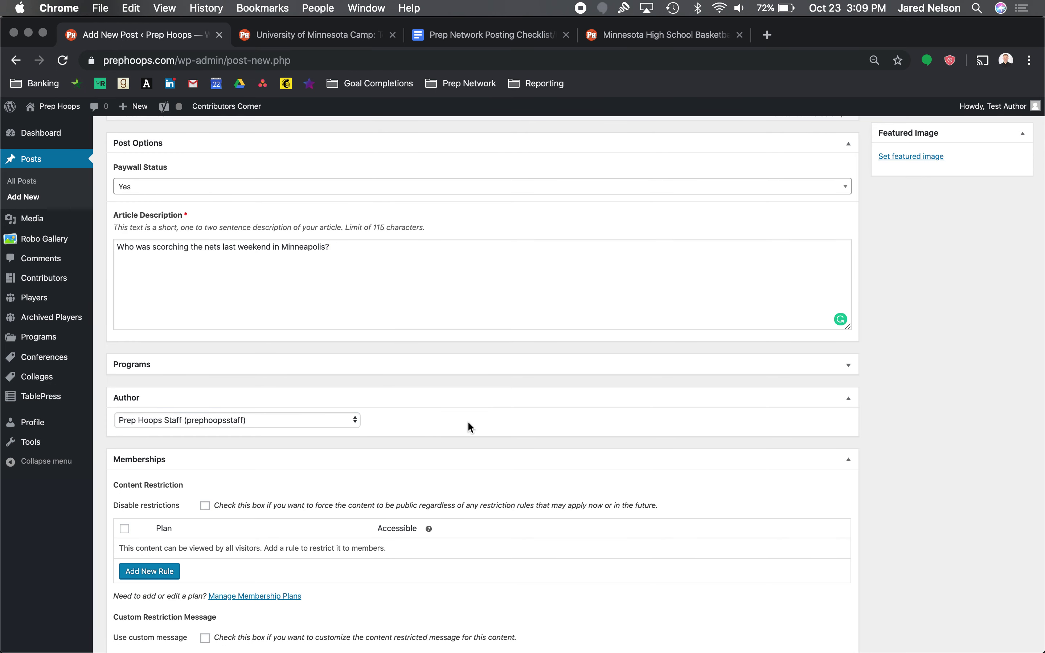
scroll(467, 421, "up", 10)
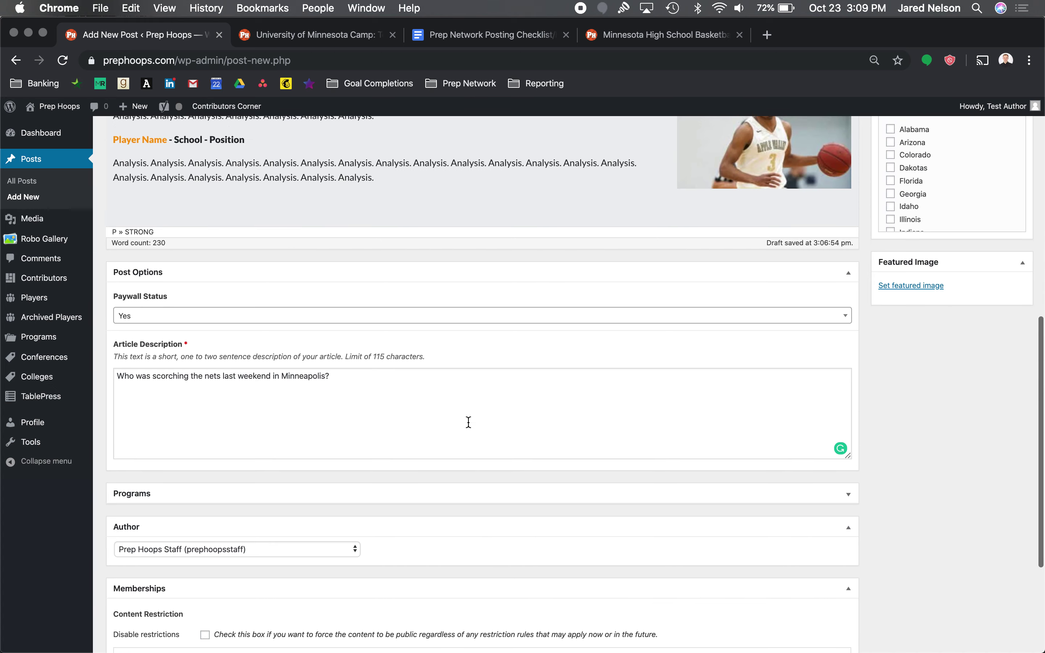
scroll(468, 422, "down", 12)
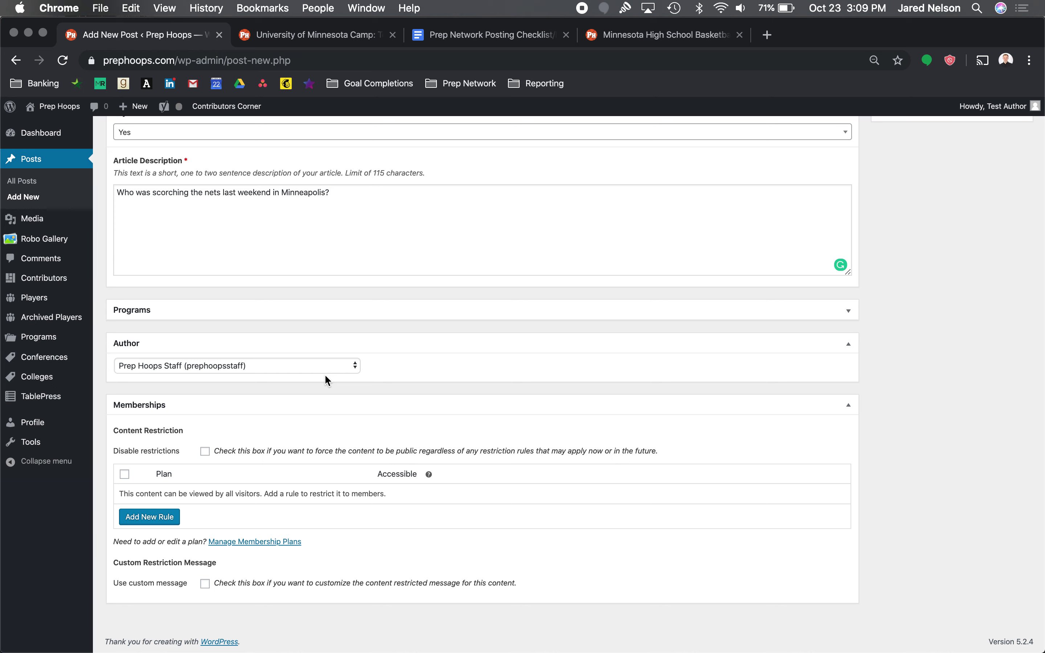
scroll(302, 364, "up", 14)
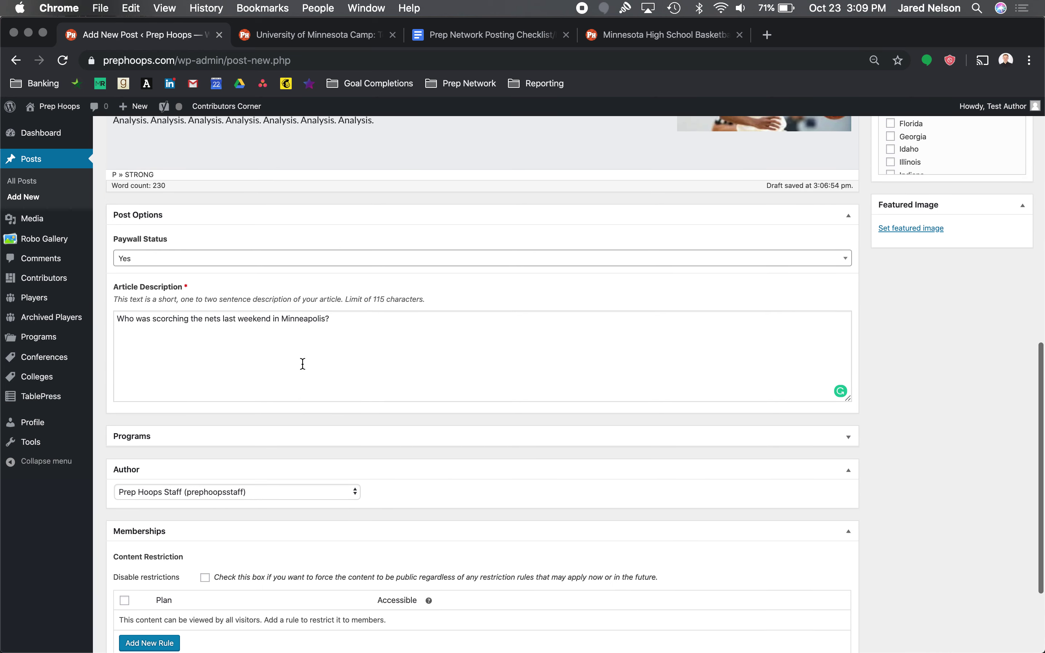
scroll(303, 365, "down", 8)
scroll(303, 365, "down", 4)
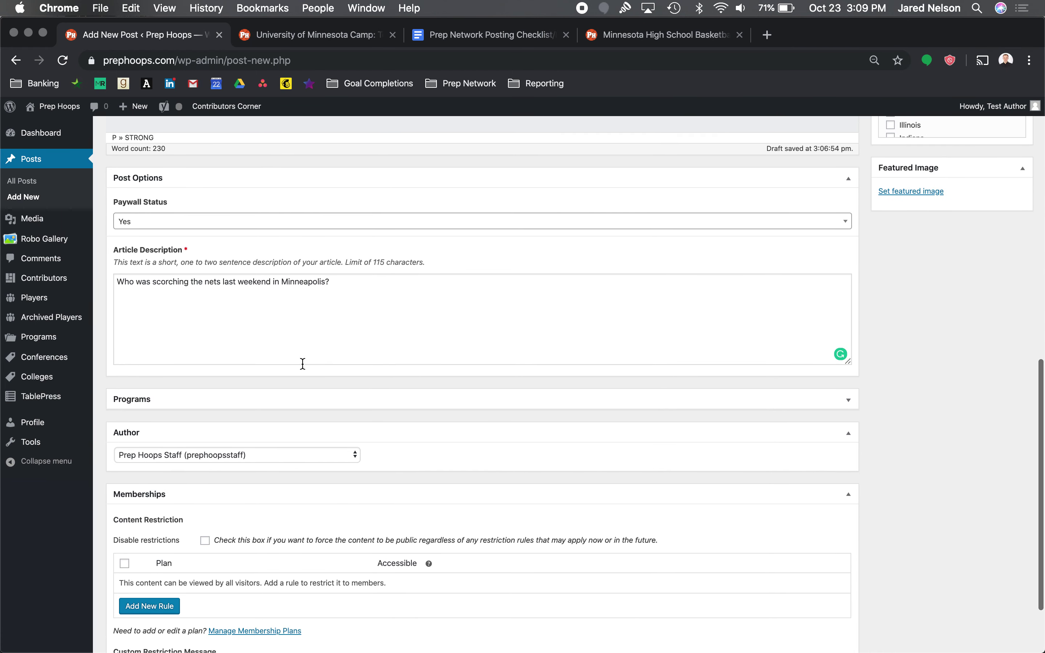
scroll(388, 216, "up", 3)
scroll(390, 217, "up", 3)
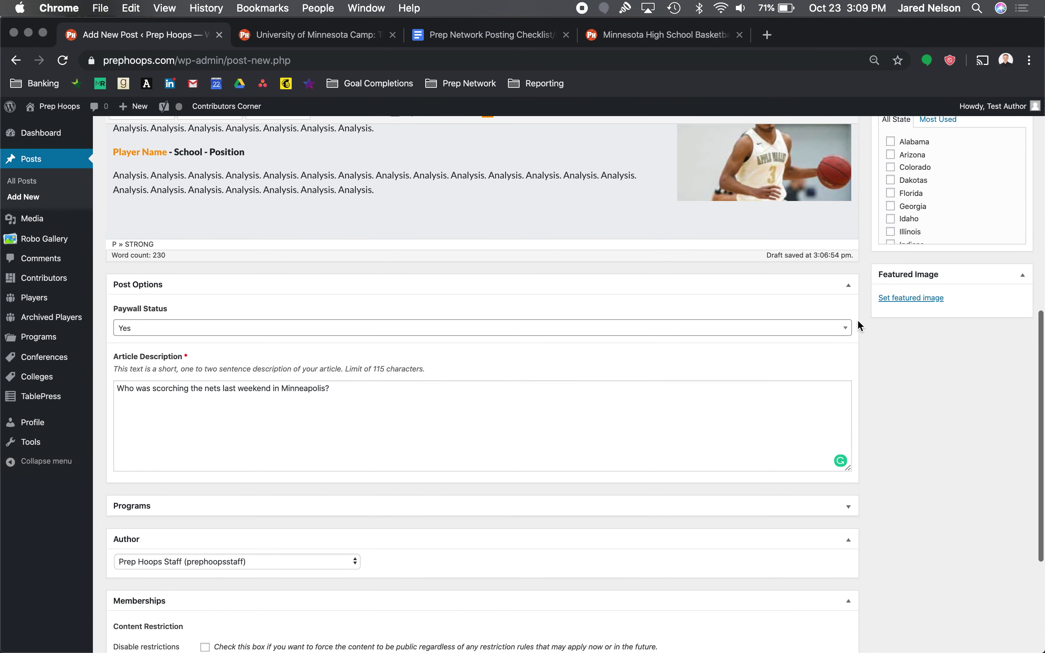
Switch to the Prep Hoops Minnesota page and examine the featured images shown with its lead, trending and further news articles.
left_click(912, 329)
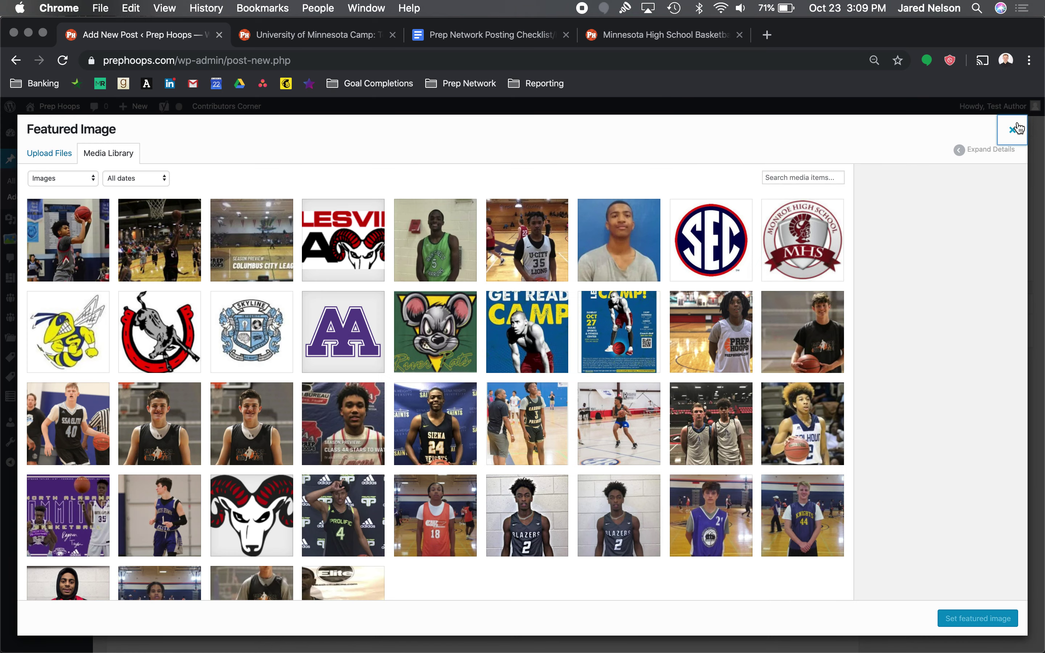
left_click(1013, 130)
left_click(623, 34)
scroll(431, 312, "up", 10)
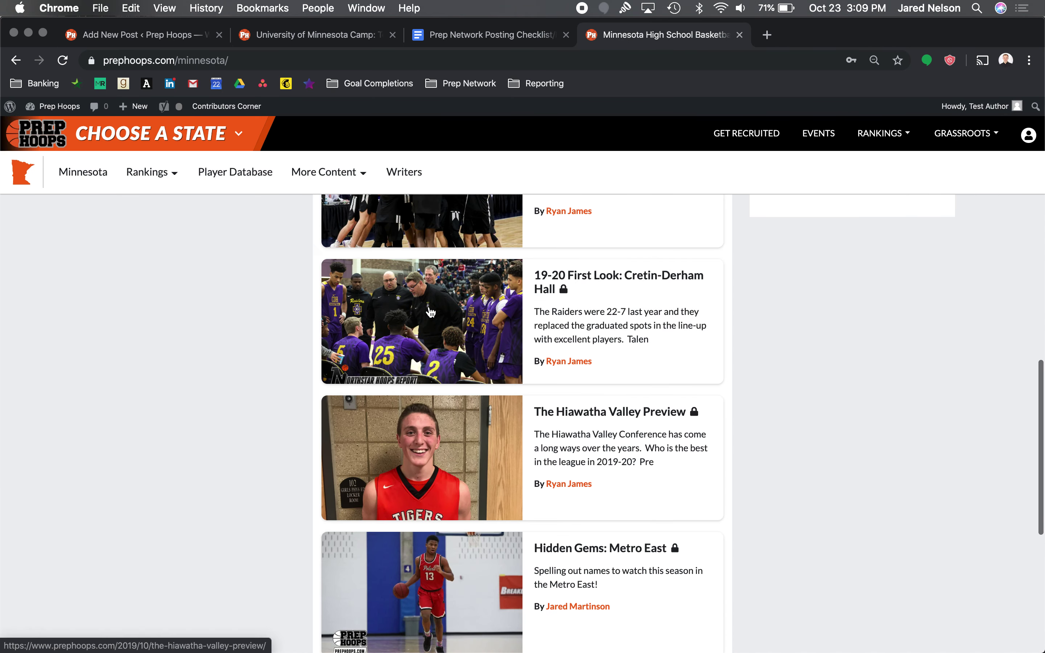
scroll(468, 463, "up", 6)
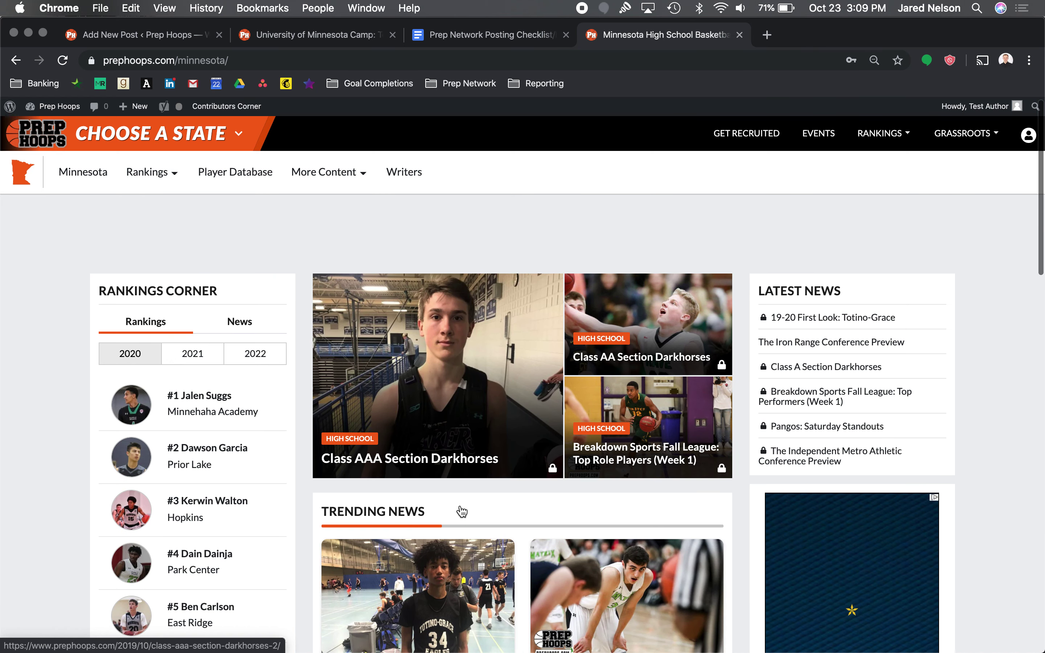
scroll(339, 353, "down", 3)
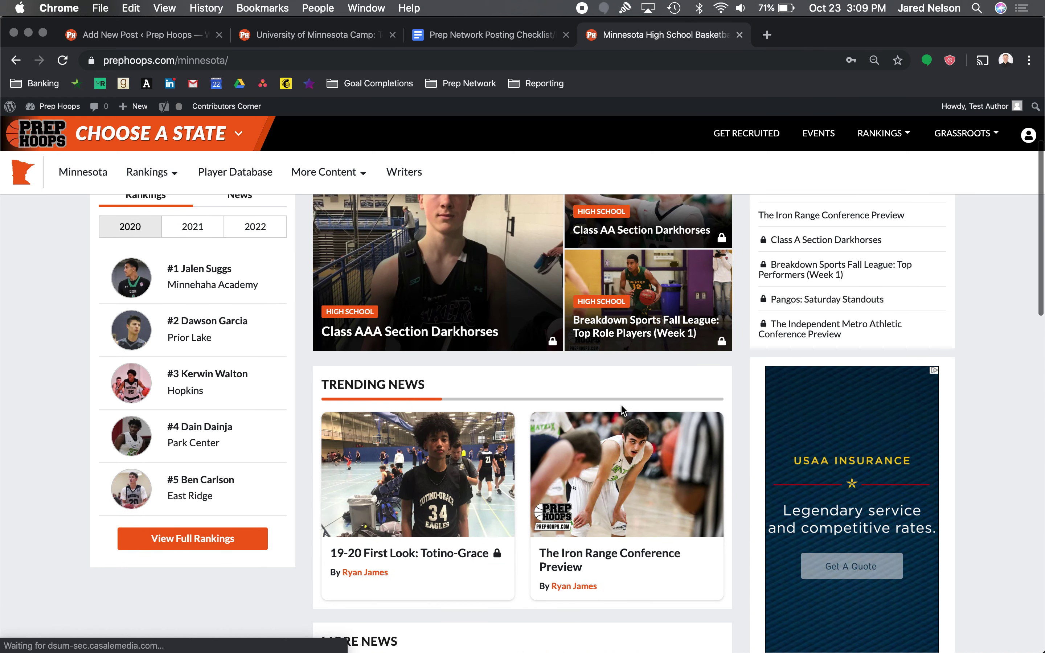
scroll(339, 354, "down", 2)
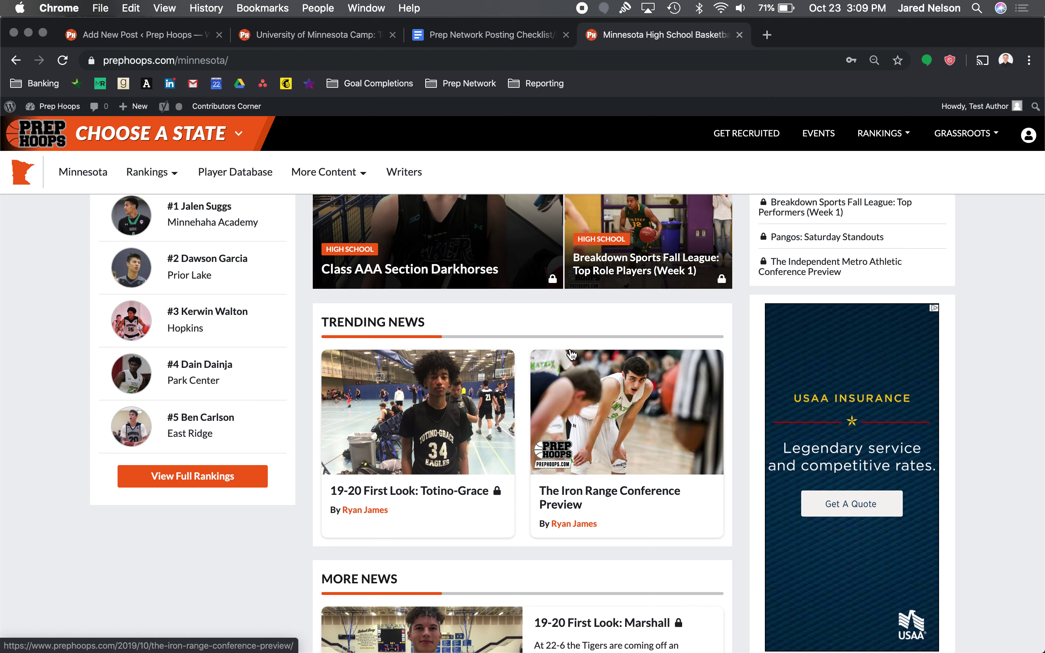
scroll(549, 471, "down", 6)
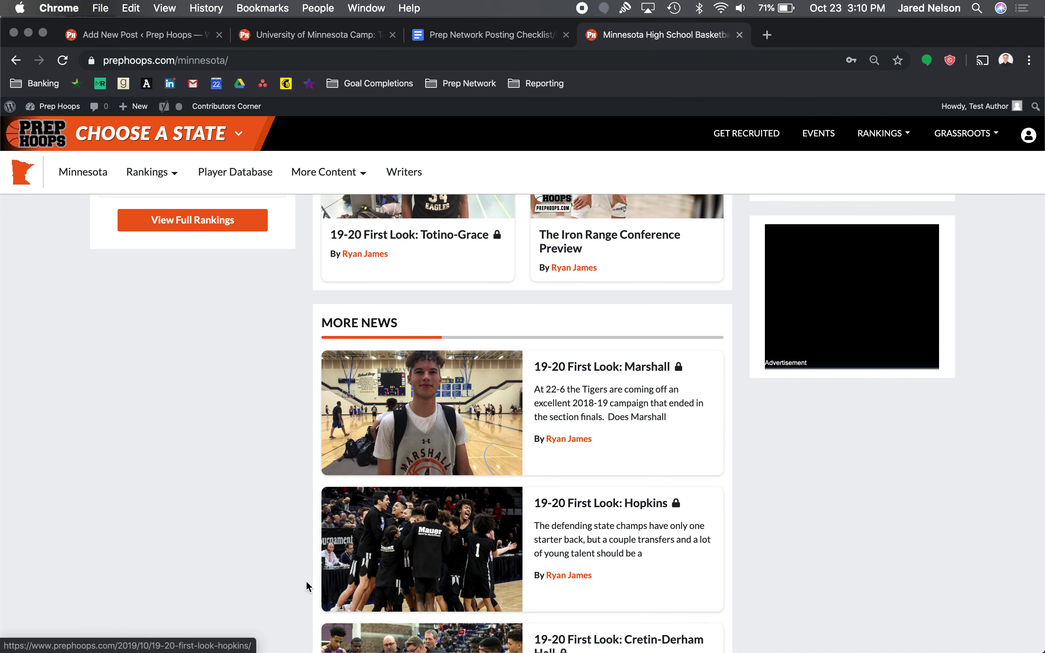
scroll(380, 511, "down", 5)
scroll(381, 510, "down", 1)
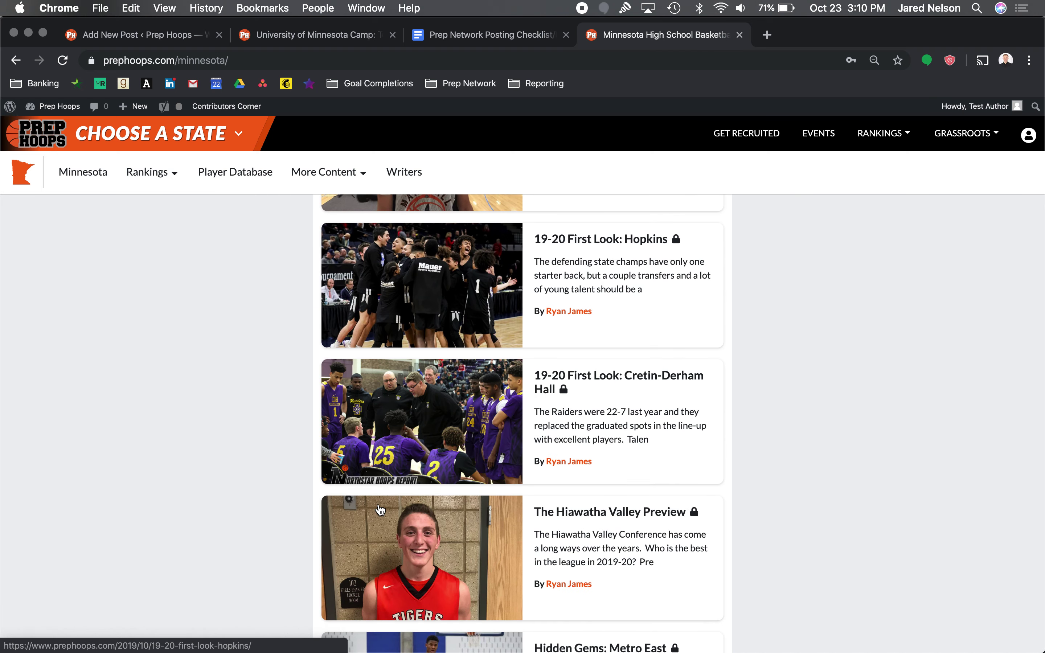
scroll(380, 511, "down", 2)
scroll(378, 505, "down", 5)
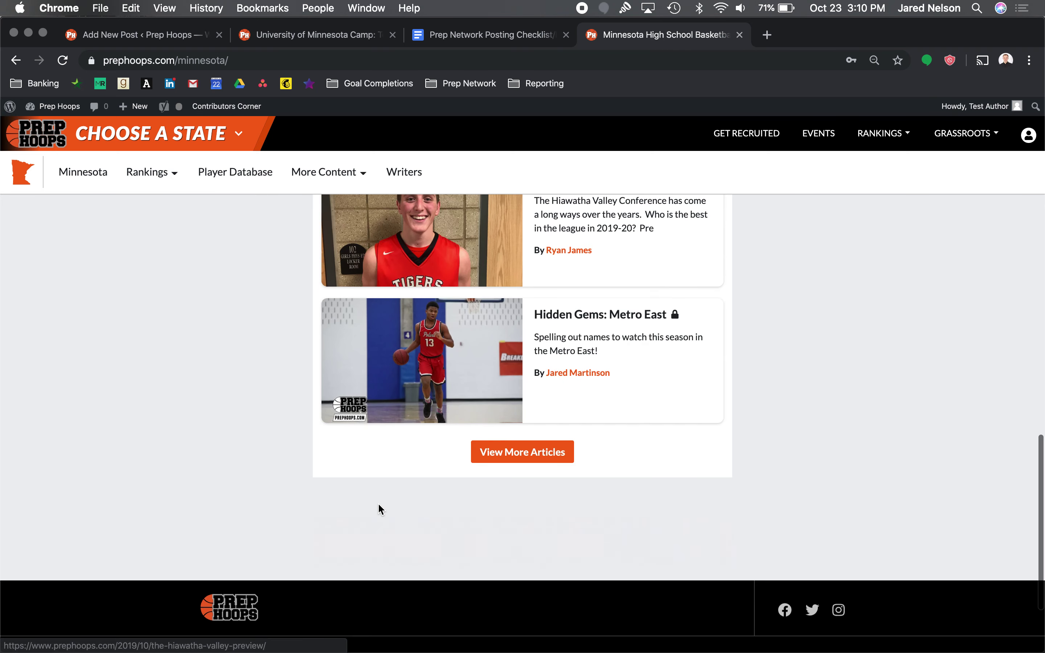
Return to the post editor and upload the photo ending in 605.JPG from the Downloads folder for the featured image.
left_click(133, 33)
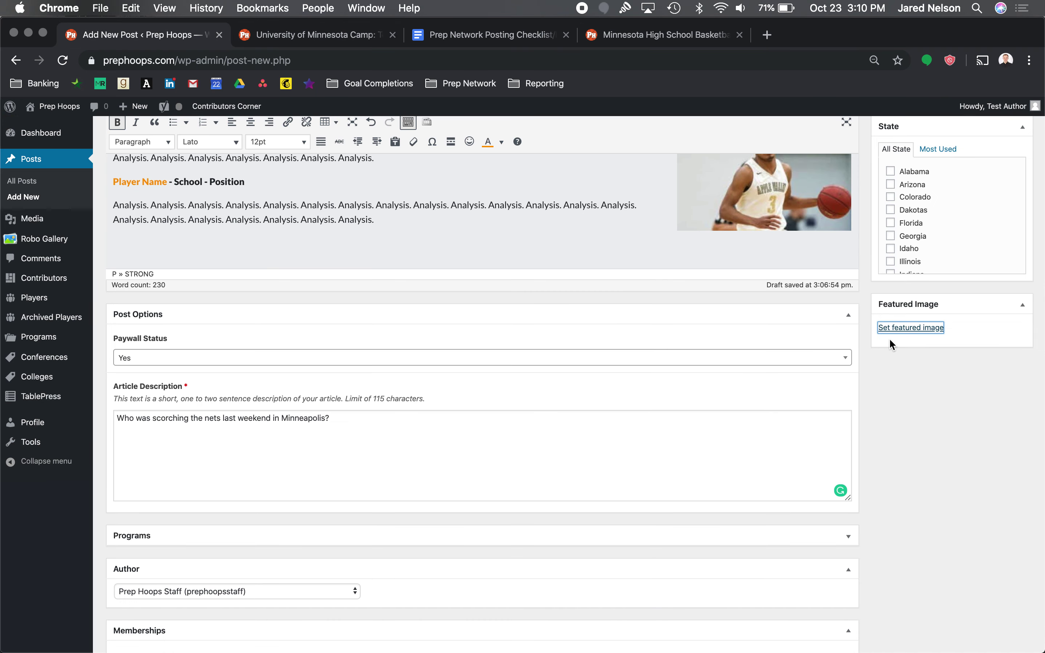
left_click(896, 328)
left_click(63, 154)
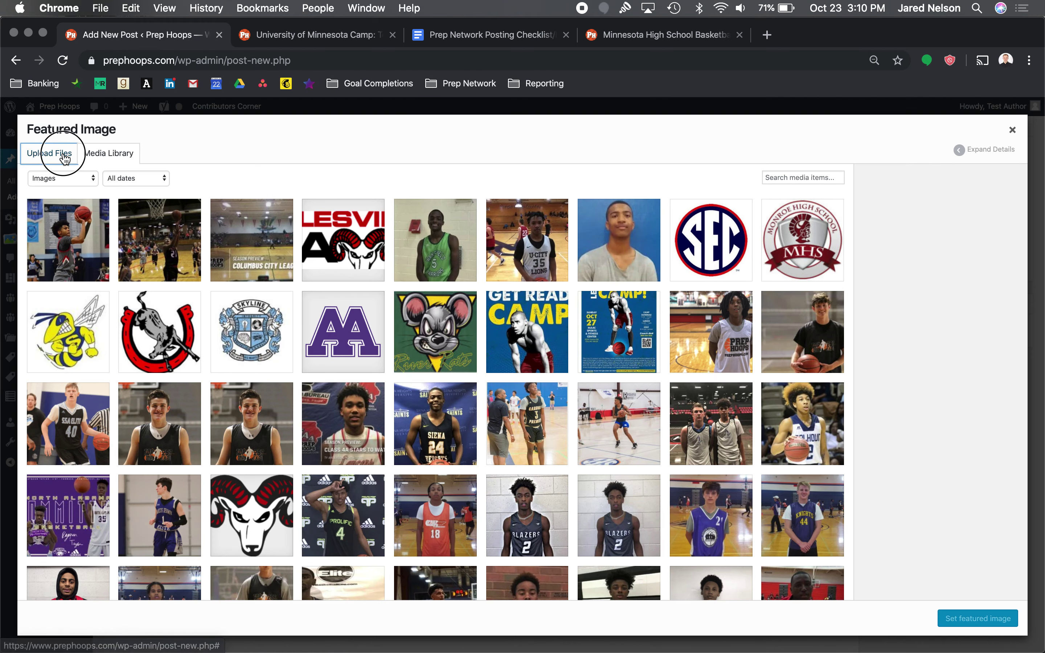
left_click(505, 356)
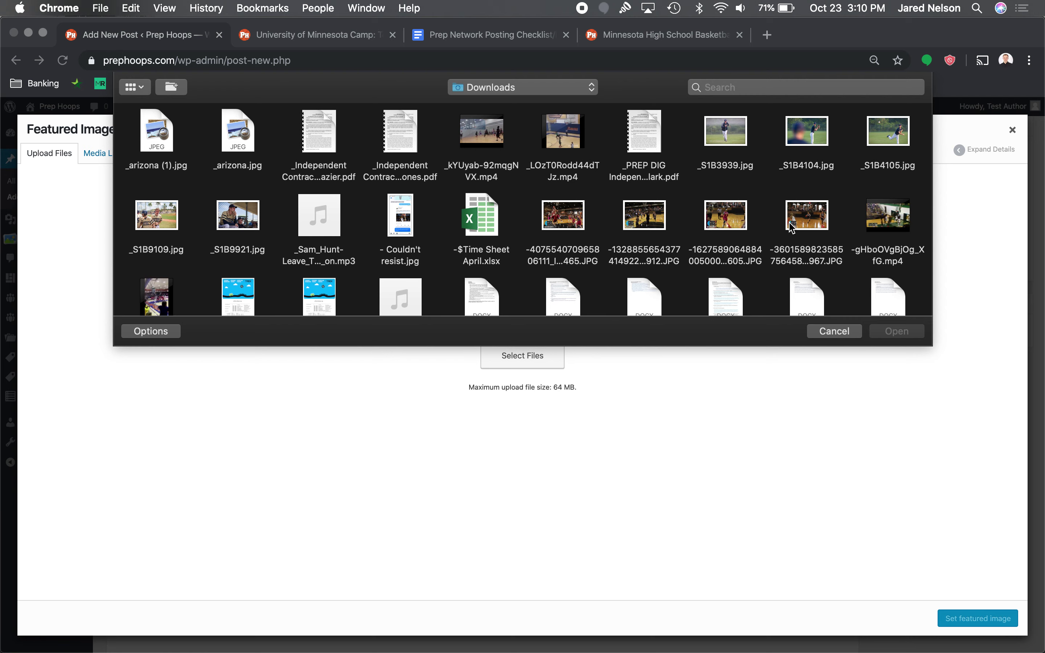
left_click(731, 219)
left_click(901, 331)
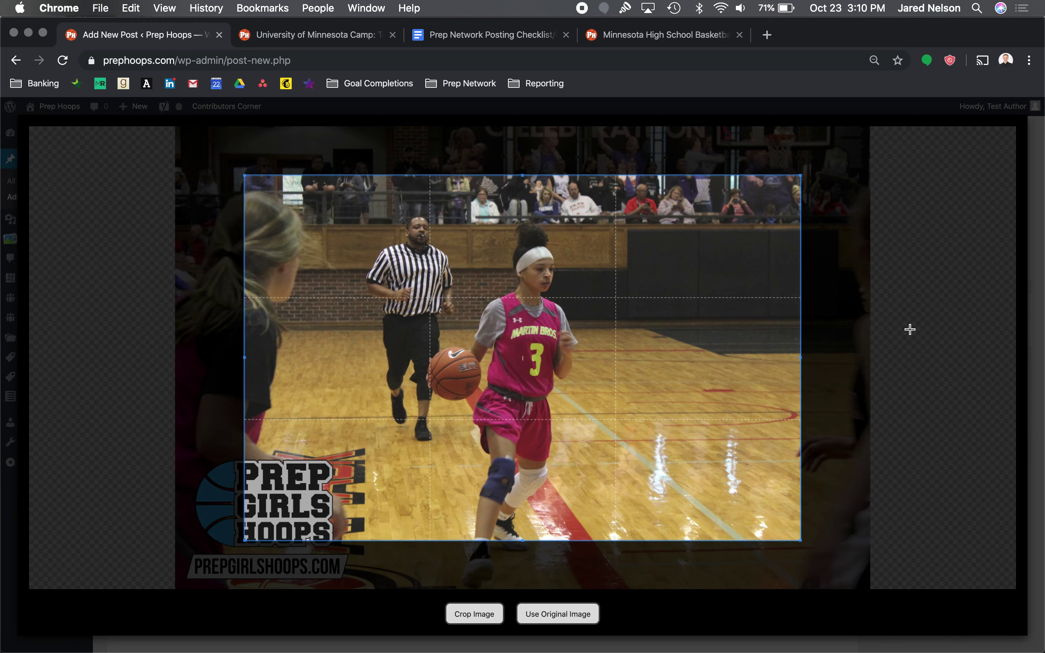
Crop the uploaded photo to its full width down to its lower edge, trimming only a thin strip above.
left_click_drag(734, 377, 357, 236)
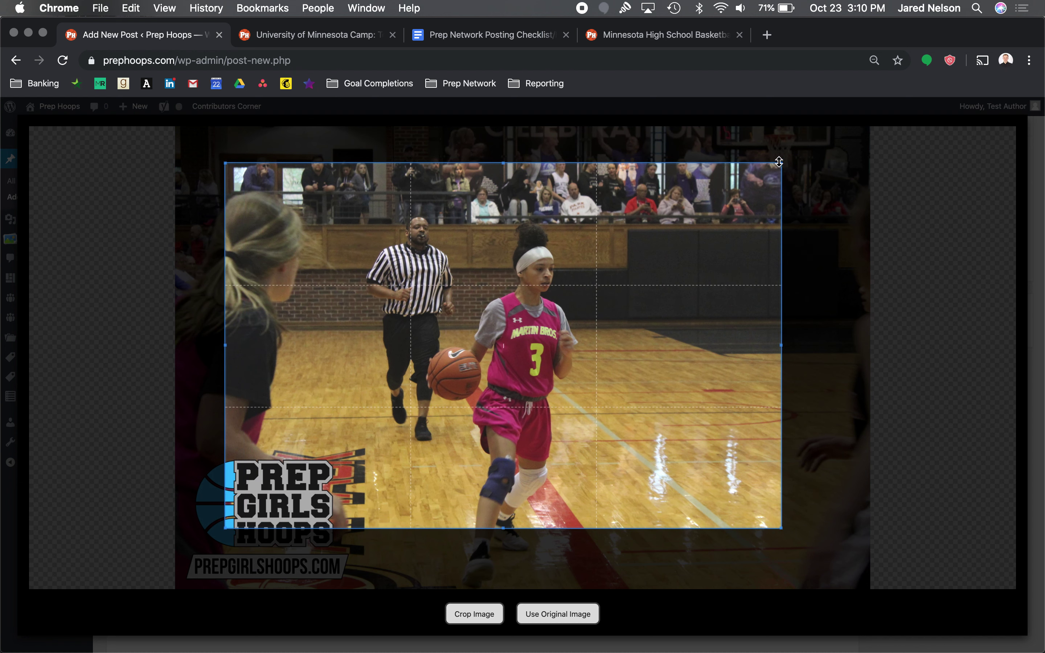
left_click_drag(781, 164, 969, 88)
left_click_drag(735, 280, 671, 350)
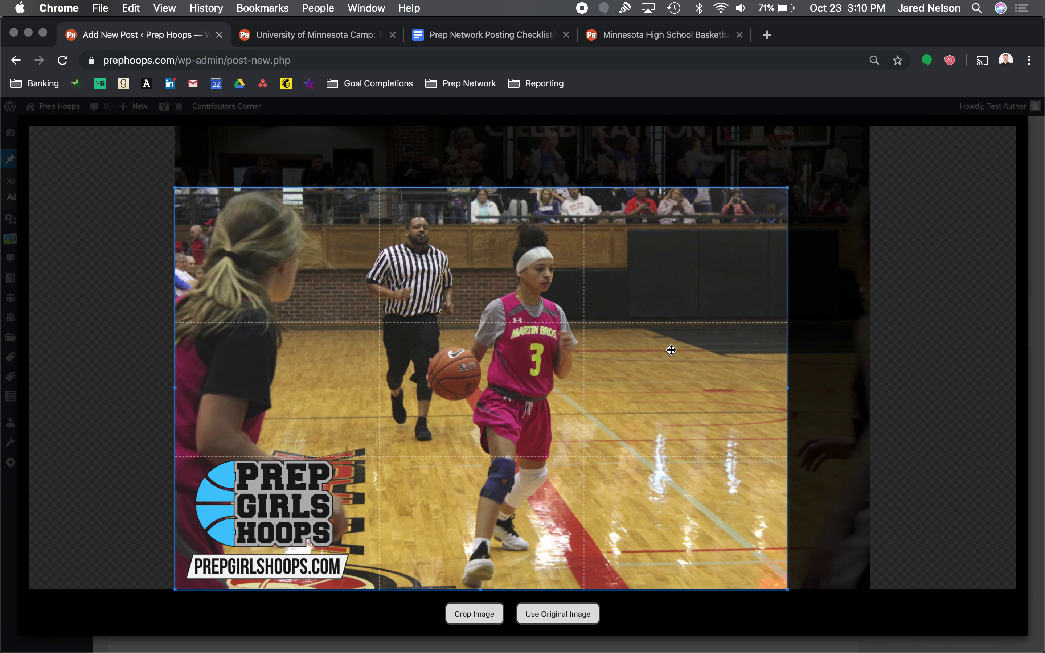
left_click_drag(787, 189, 1037, 60)
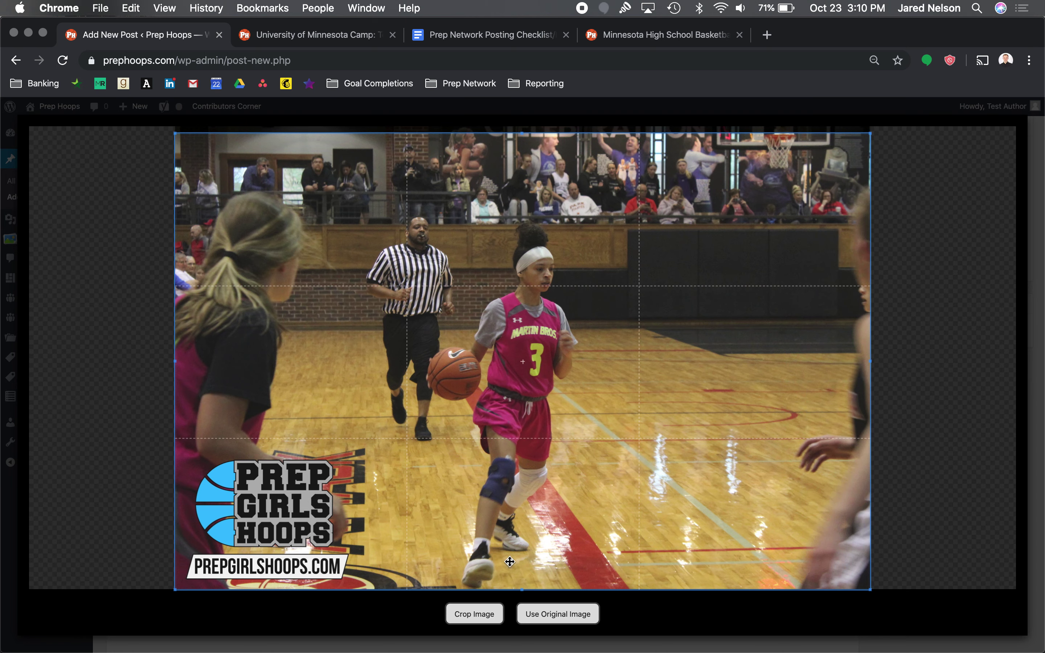
left_click(475, 614)
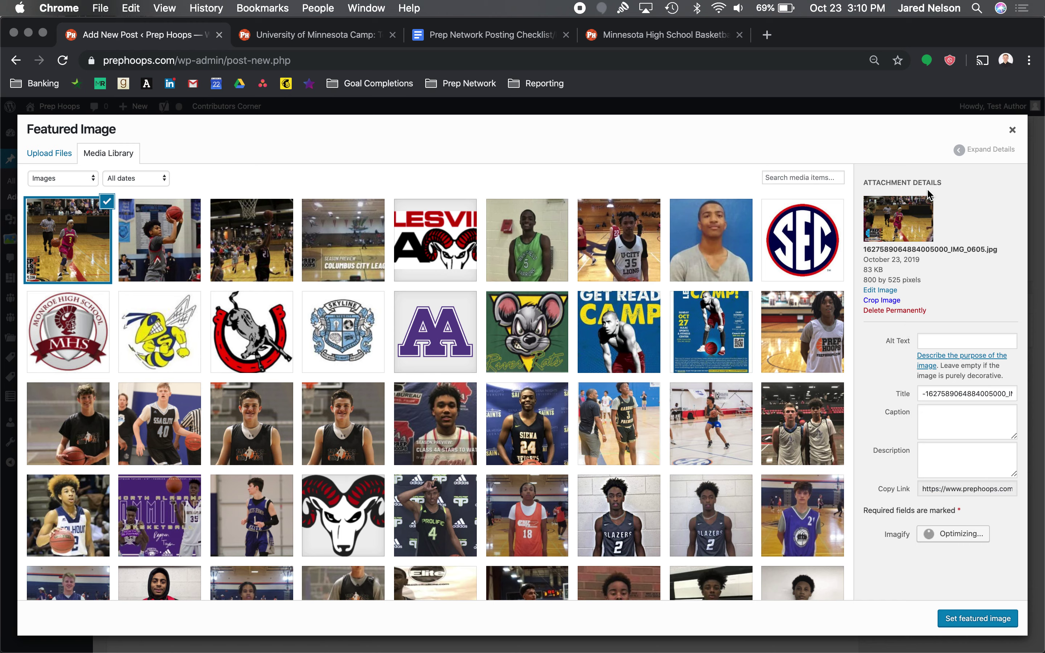
Compare how featured photos are framed in the large, small and list article layouts on the Prep Hoops Minnesota page.
left_click(596, 34)
scroll(432, 374, "up", 20)
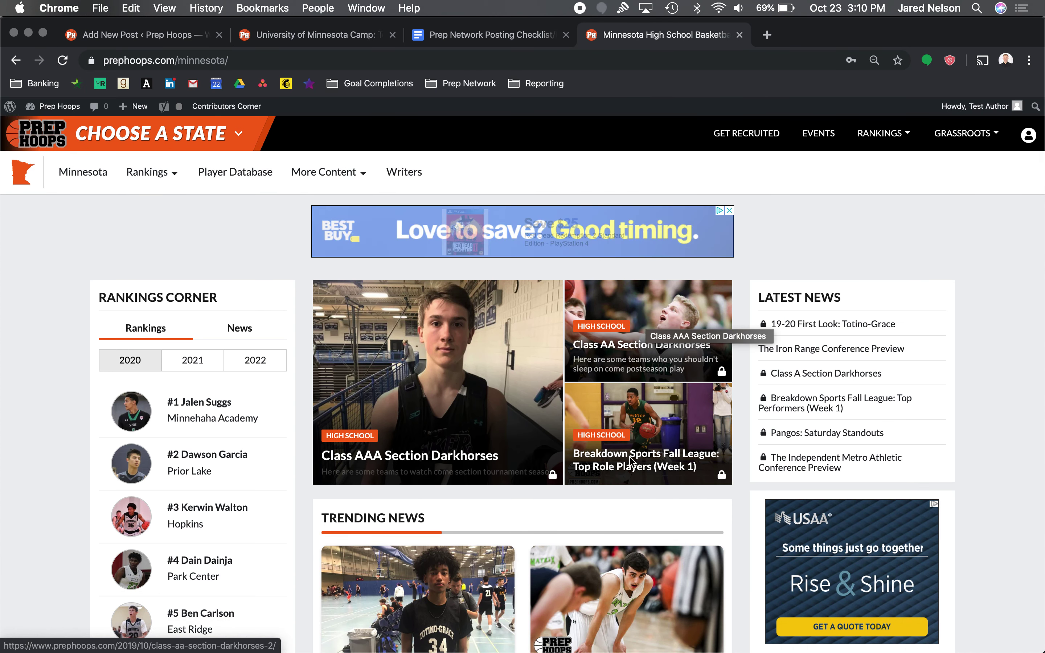
scroll(643, 611, "down", 3)
scroll(643, 611, "down", 10)
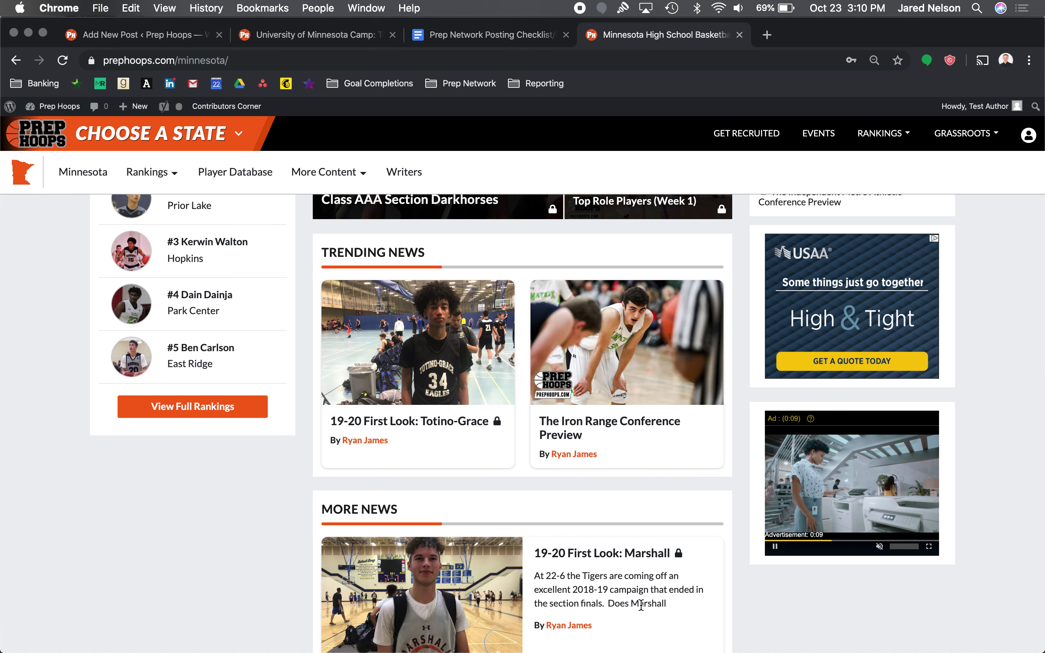
scroll(640, 604, "up", 11)
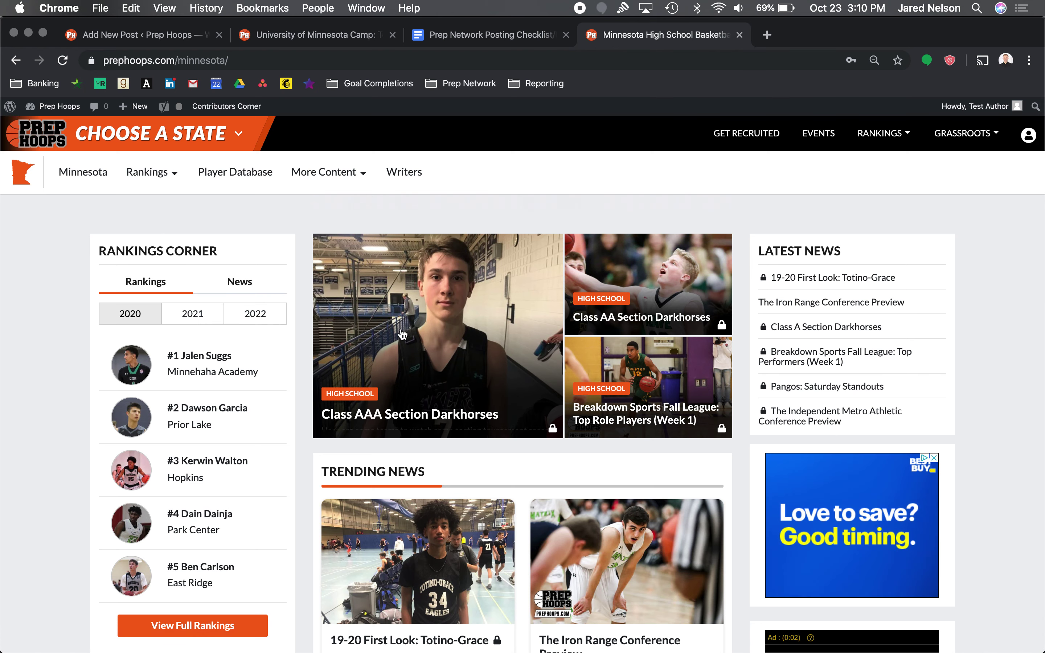
scroll(553, 389, "down", 12)
scroll(552, 389, "down", 7)
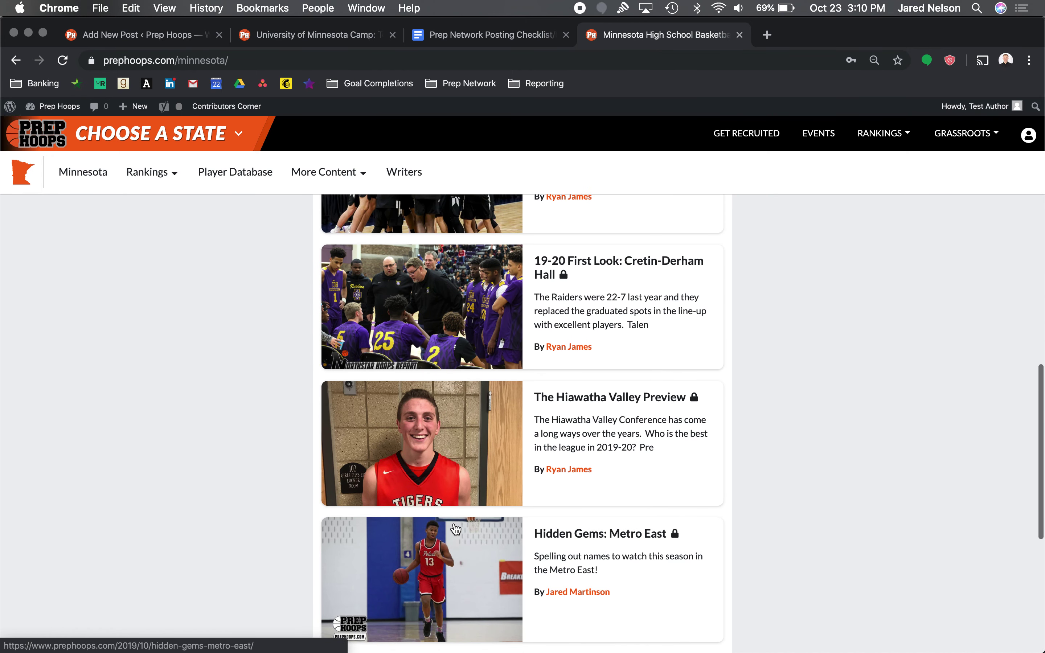
scroll(456, 529, "up", 7)
scroll(455, 525, "up", 15)
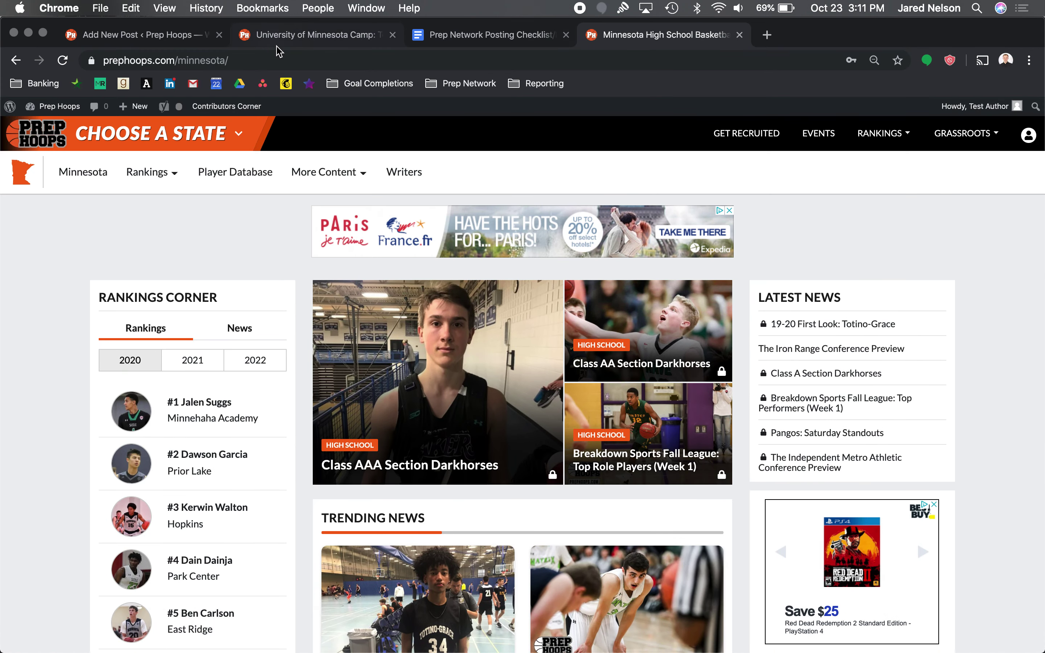
Return to the post editor and inspect the scaling, cropping and thumbnail options for the uploaded photo.
left_click(123, 39)
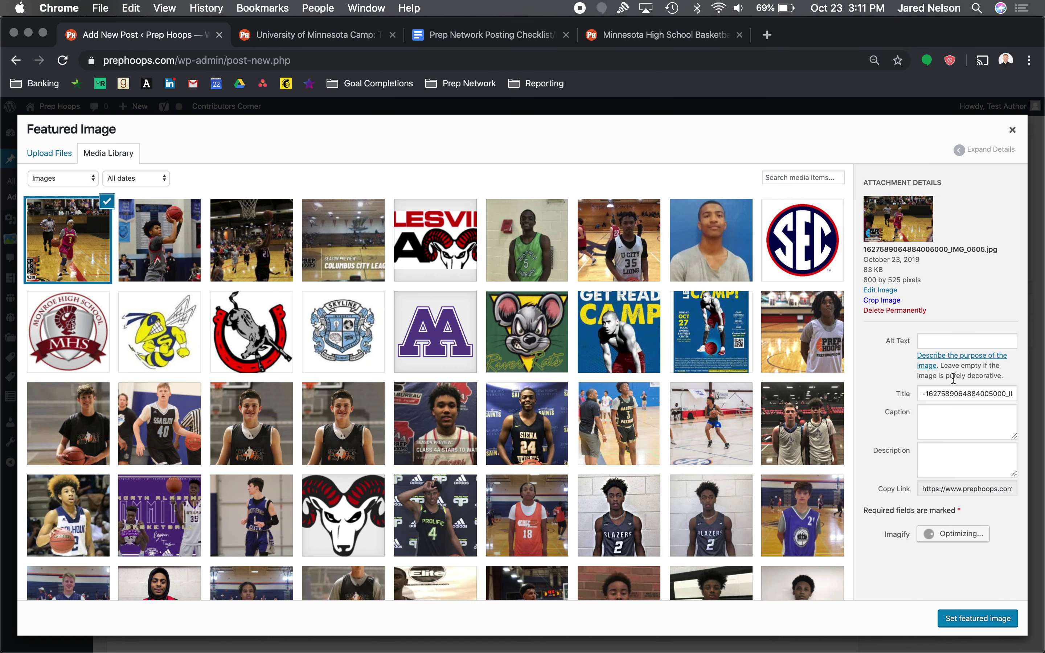
left_click(888, 289)
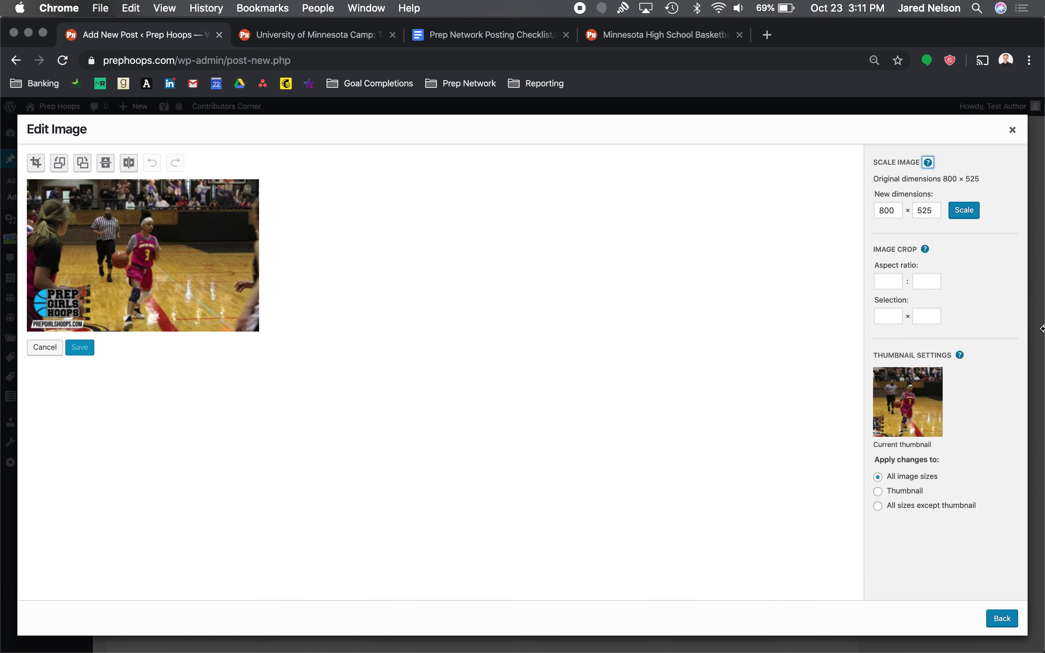
left_click(52, 347)
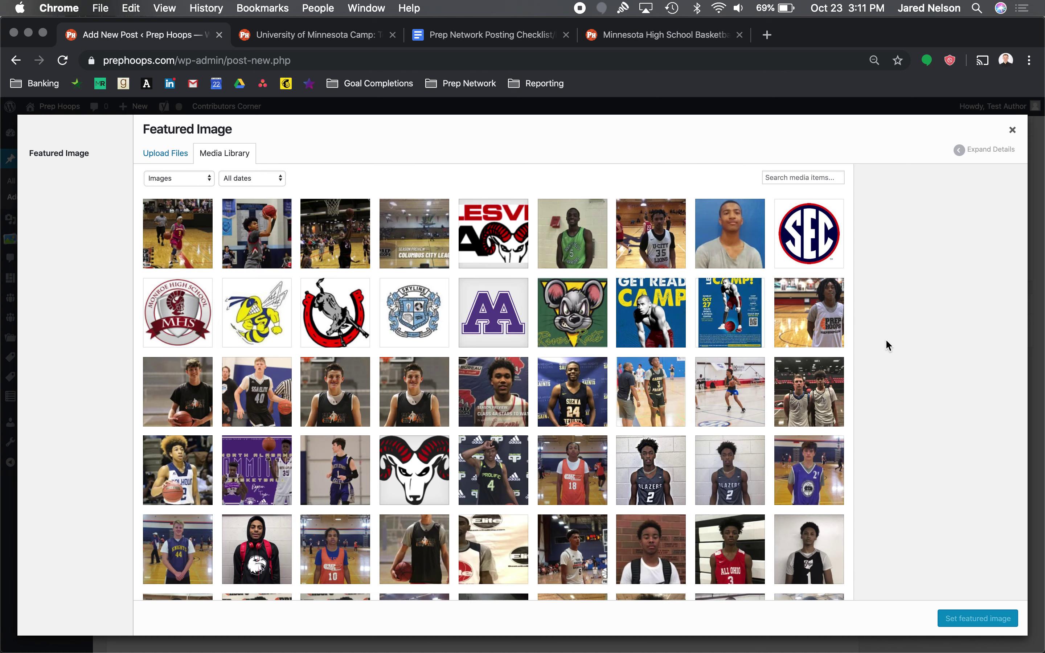
Set the uploaded photo as the featured image, titled "martin bros girls" with a "Photo Credit:" caption naming the photographer.
left_click(195, 220)
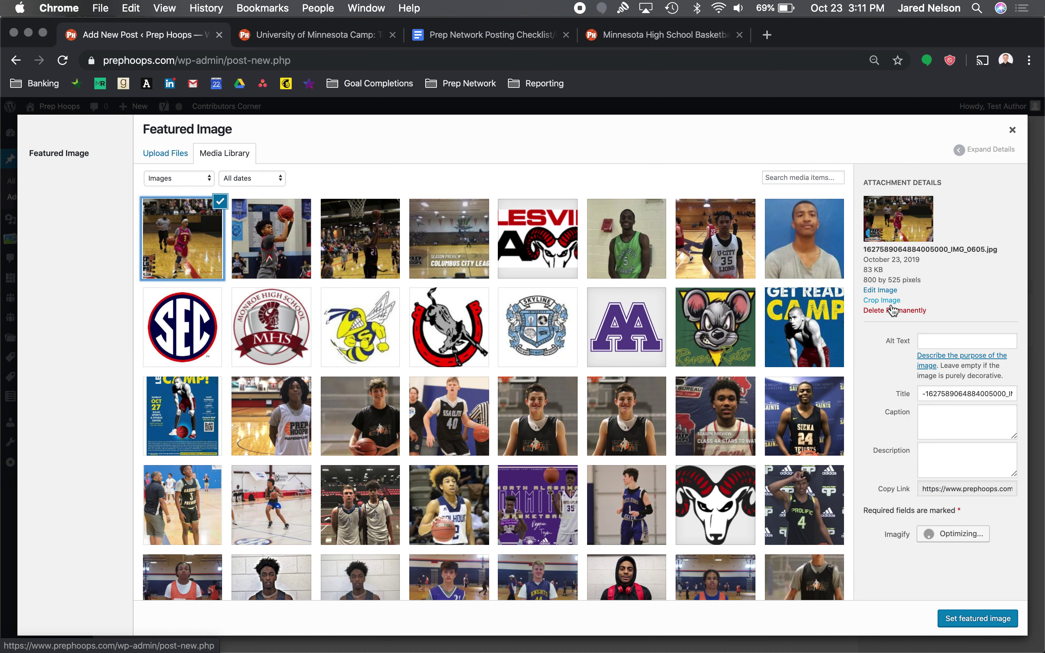
left_click(953, 393)
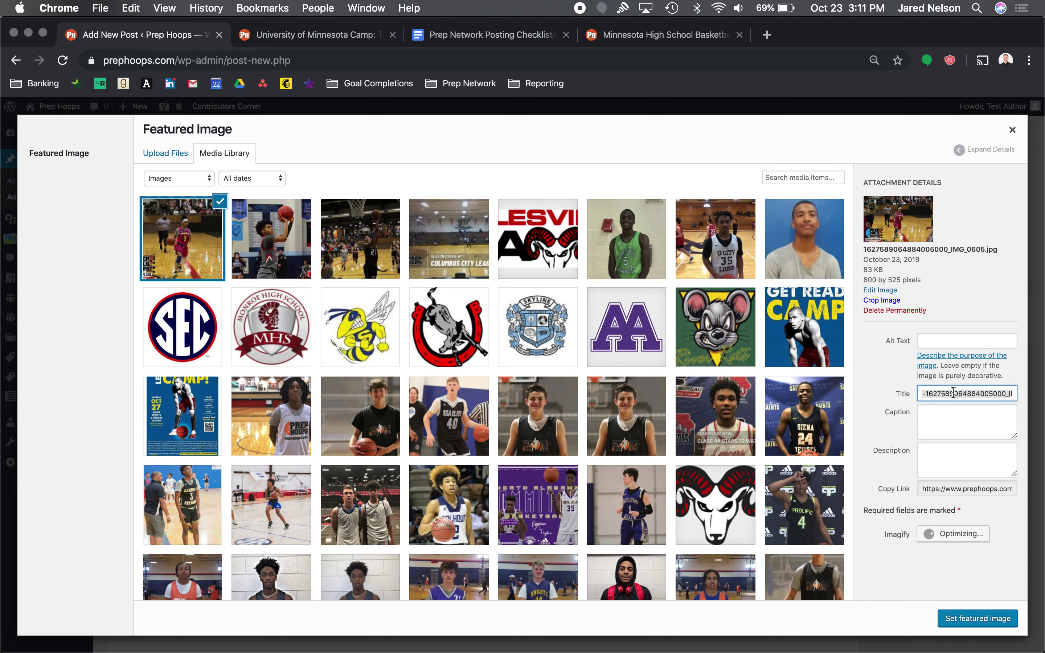
type("martin b")
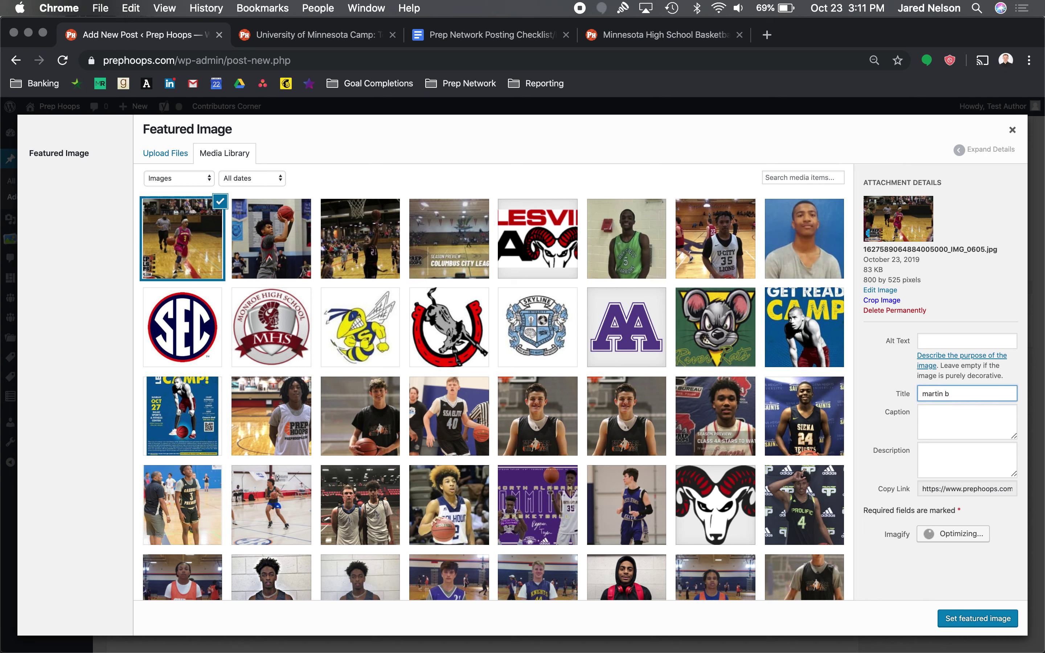
type("ros girls")
left_click(950, 422)
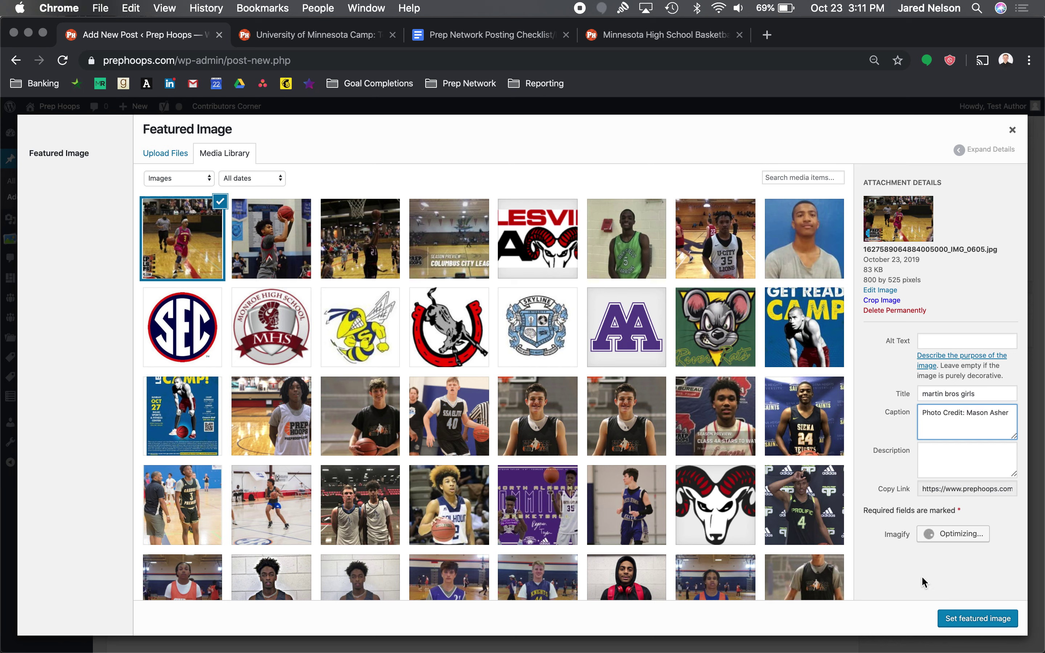
left_click(960, 621)
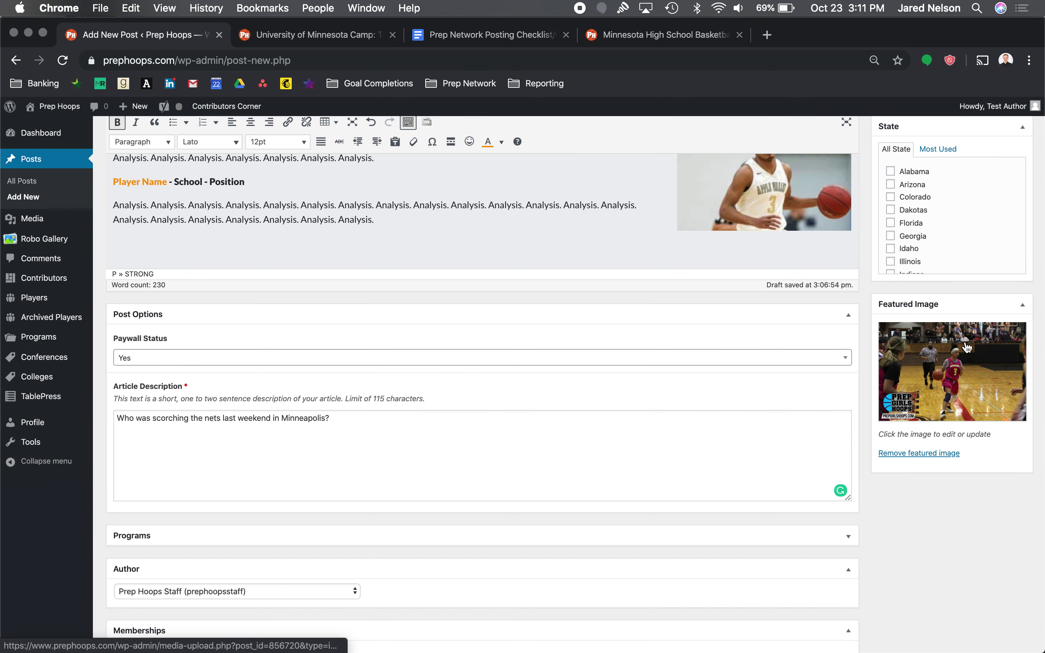
Preview the post, examine its featured image, author line and body layout, and return to the post editor.
scroll(966, 342, "up", 15)
left_click(1022, 164)
left_click(1022, 164)
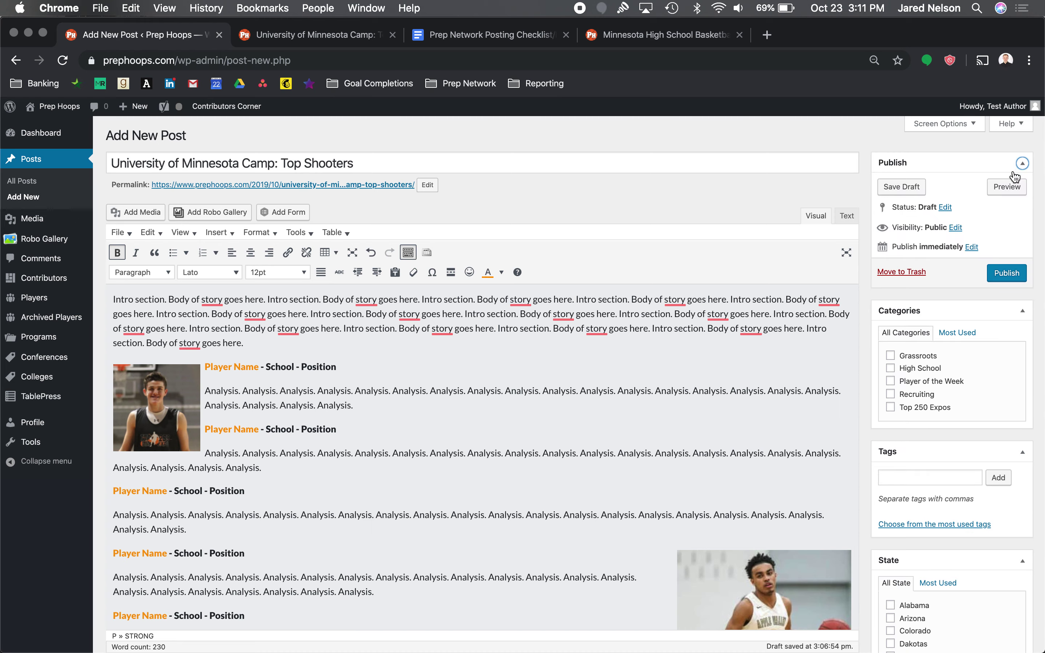
left_click(1010, 187)
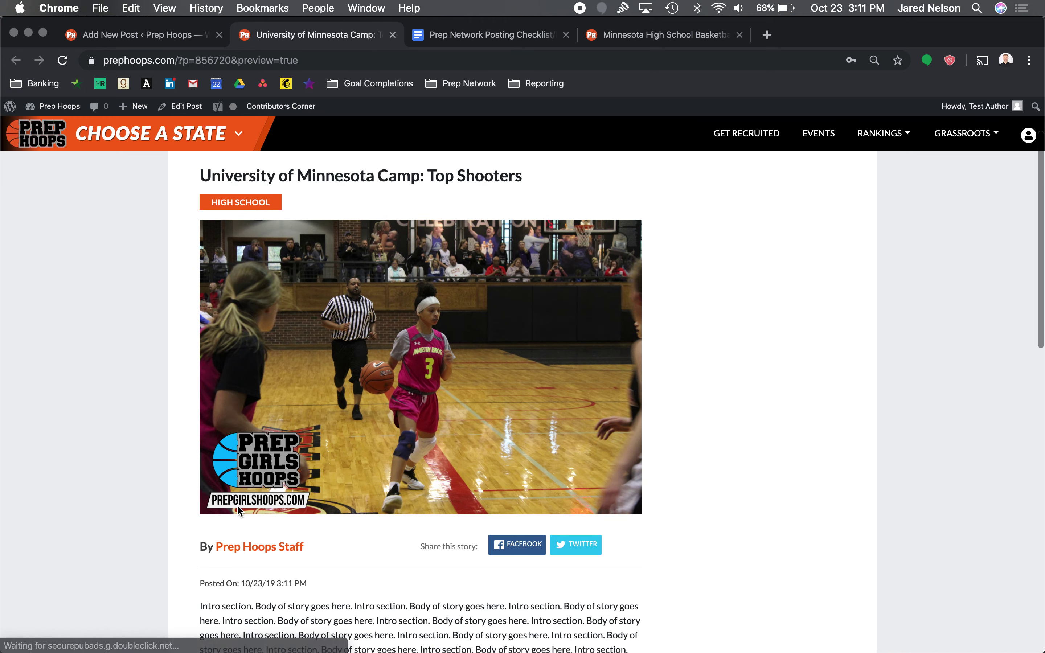
scroll(275, 540, "down", 10)
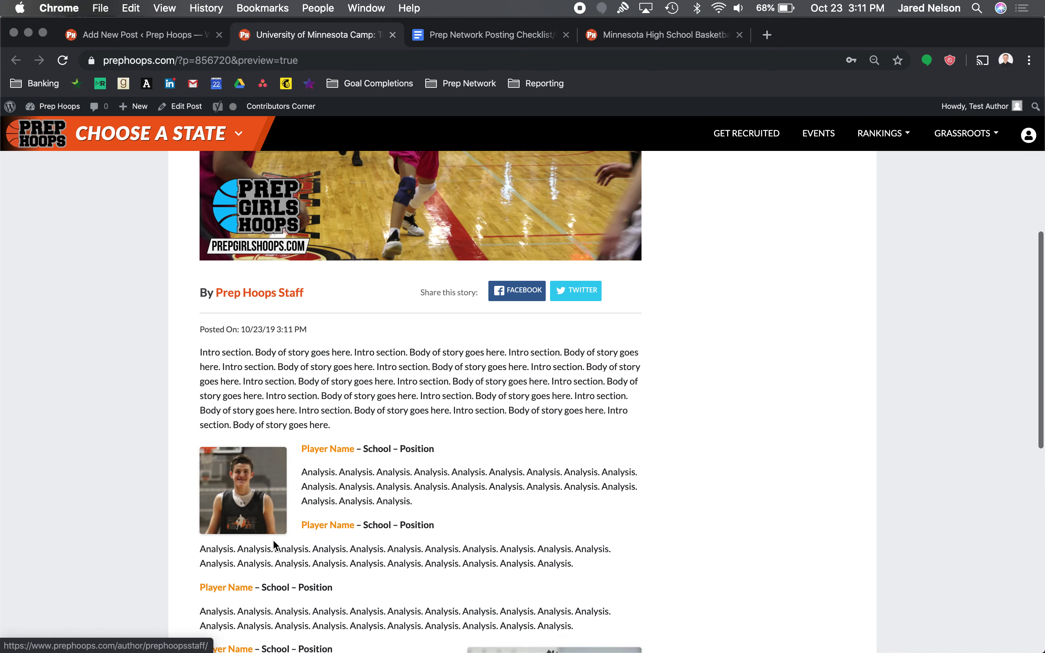
scroll(275, 545, "down", 15)
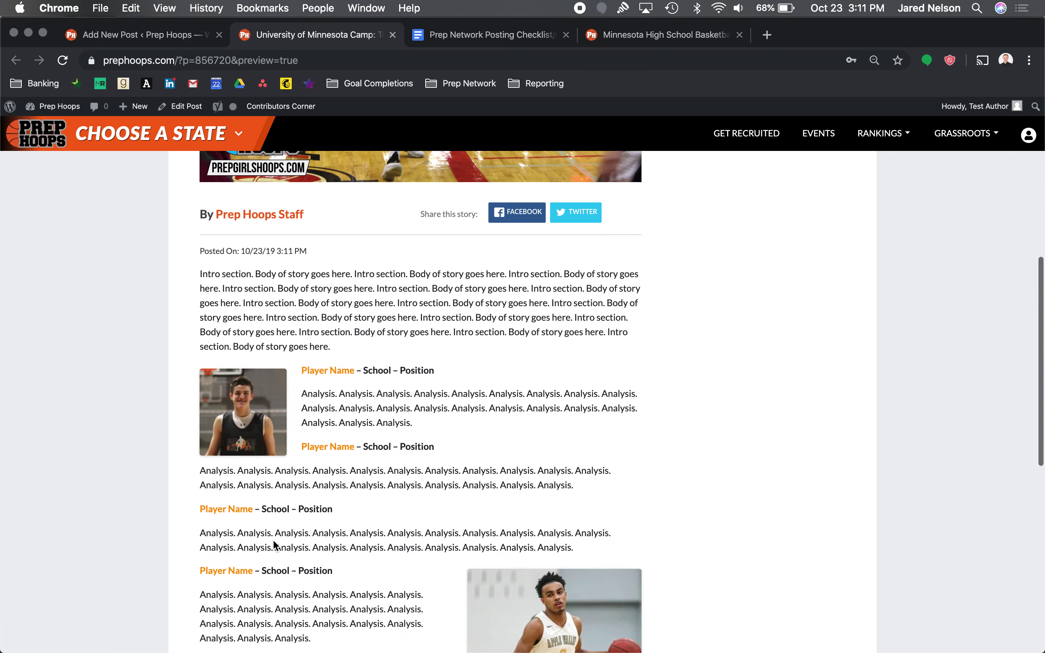
scroll(273, 541, "up", 20)
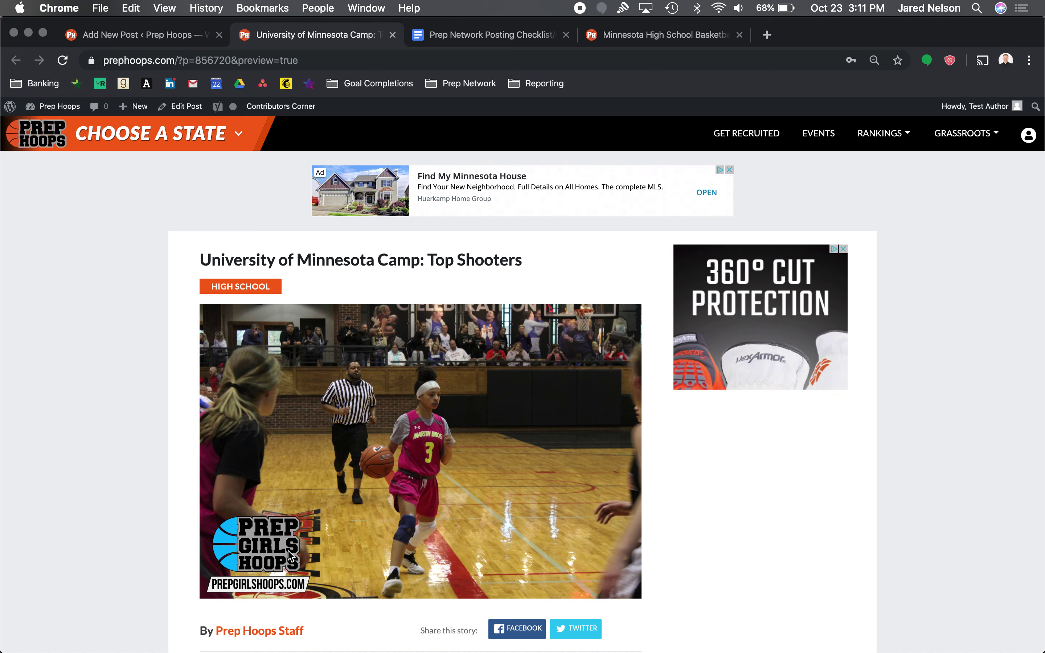
left_click(168, 36)
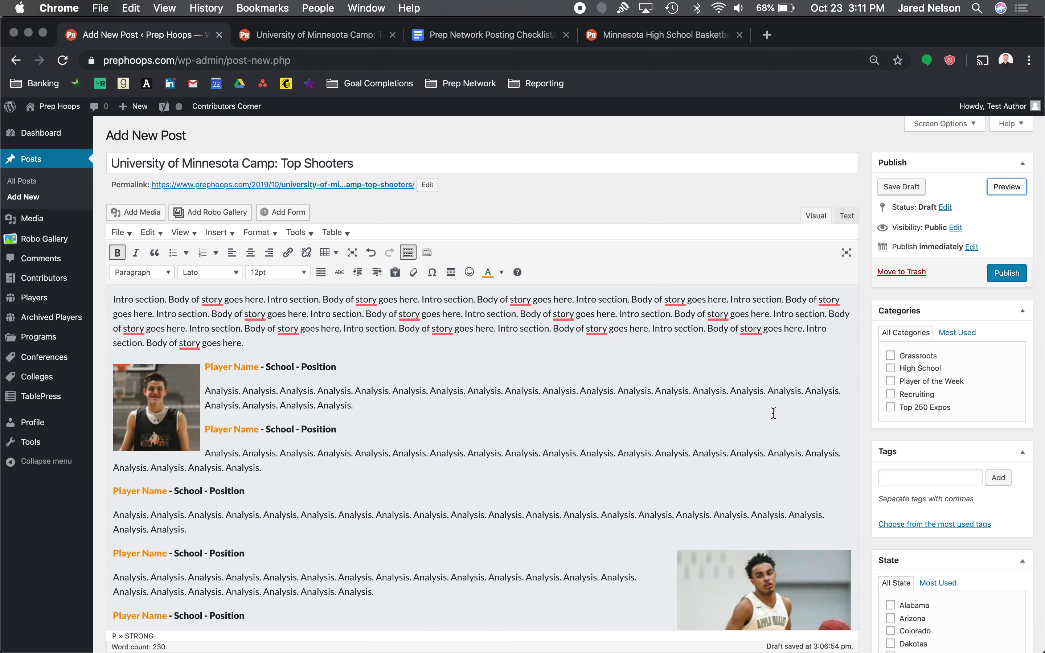
Assign the post to the state of Minnesota.
scroll(901, 513, "down", 15)
scroll(921, 427, "up", 10)
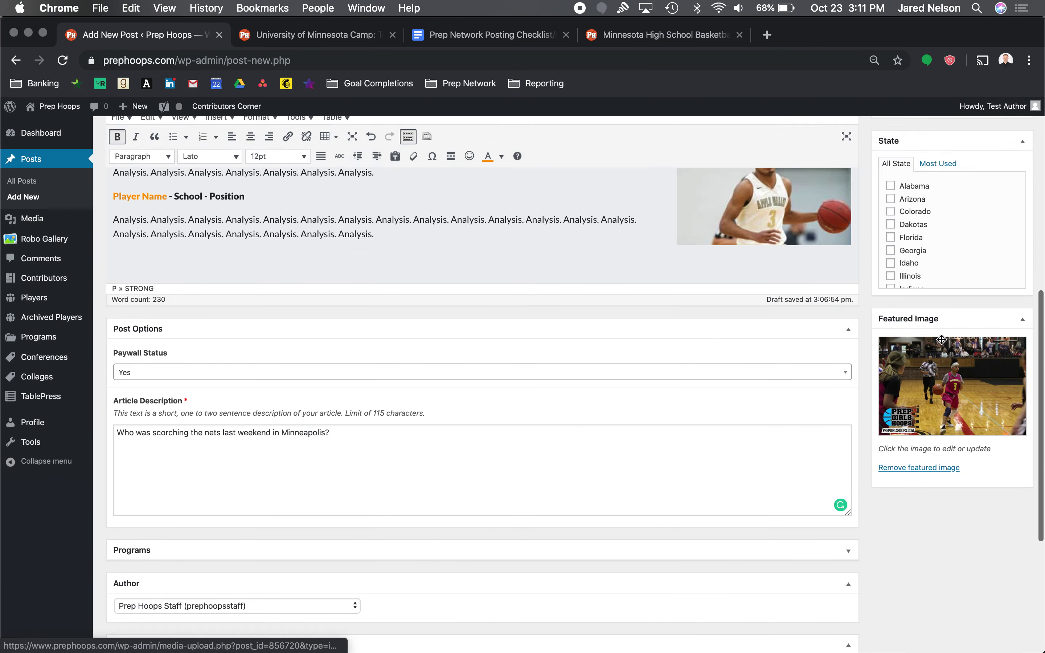
scroll(937, 341, "down", 5)
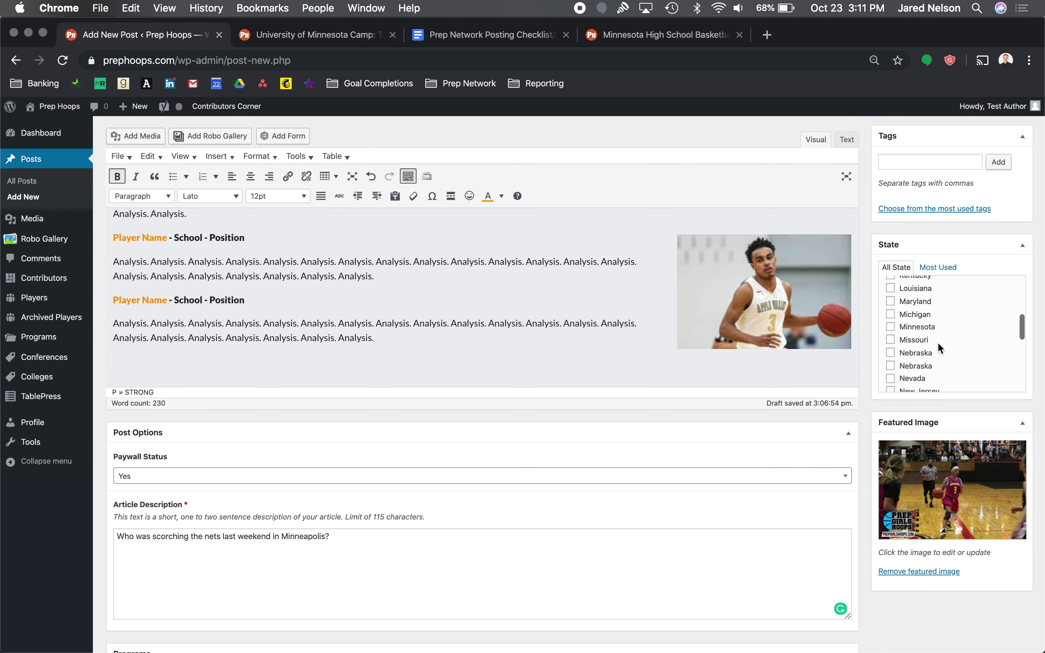
left_click(920, 296)
scroll(925, 303, "up", 1)
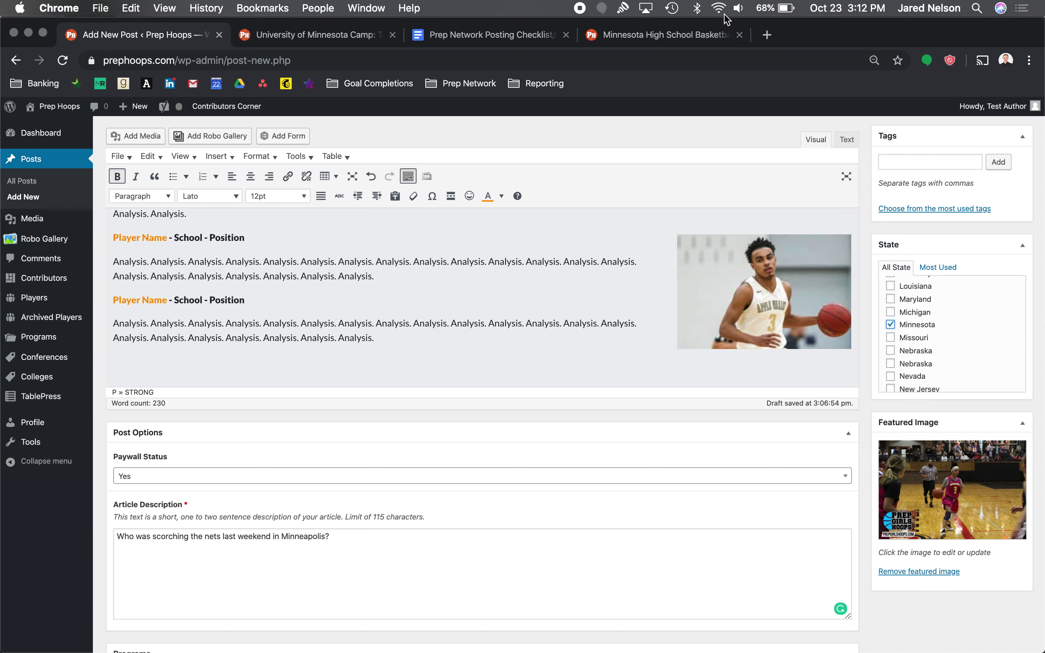
Check the Minnesota page and the Choose a State control on the Prep Hoops site, and review the post's state list in the editor.
left_click(685, 36)
left_click(241, 134)
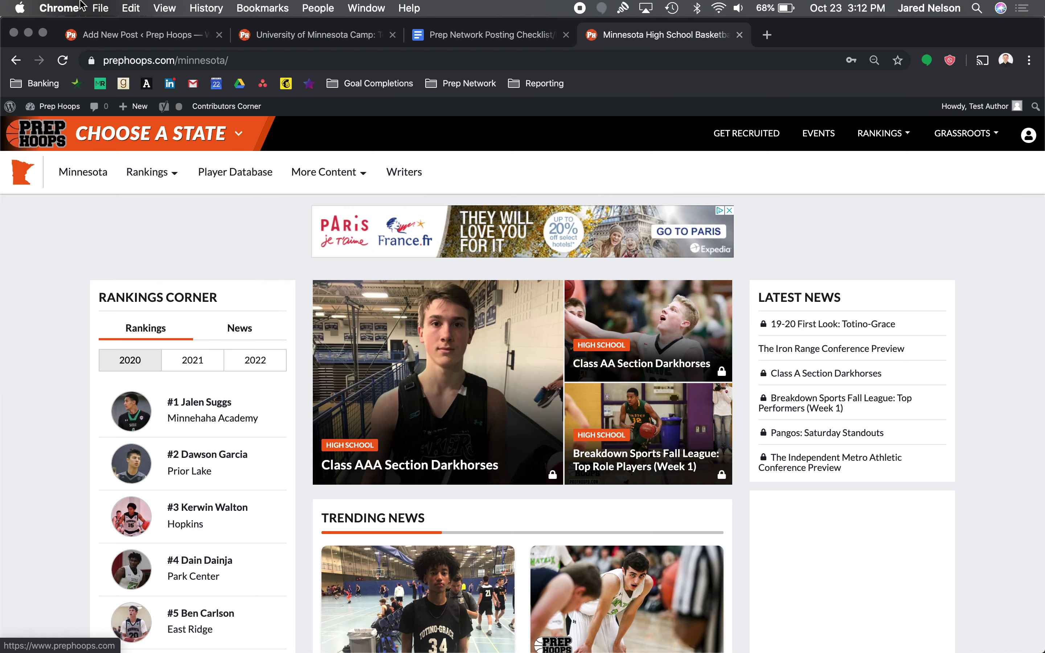
mouse_move(129, 133)
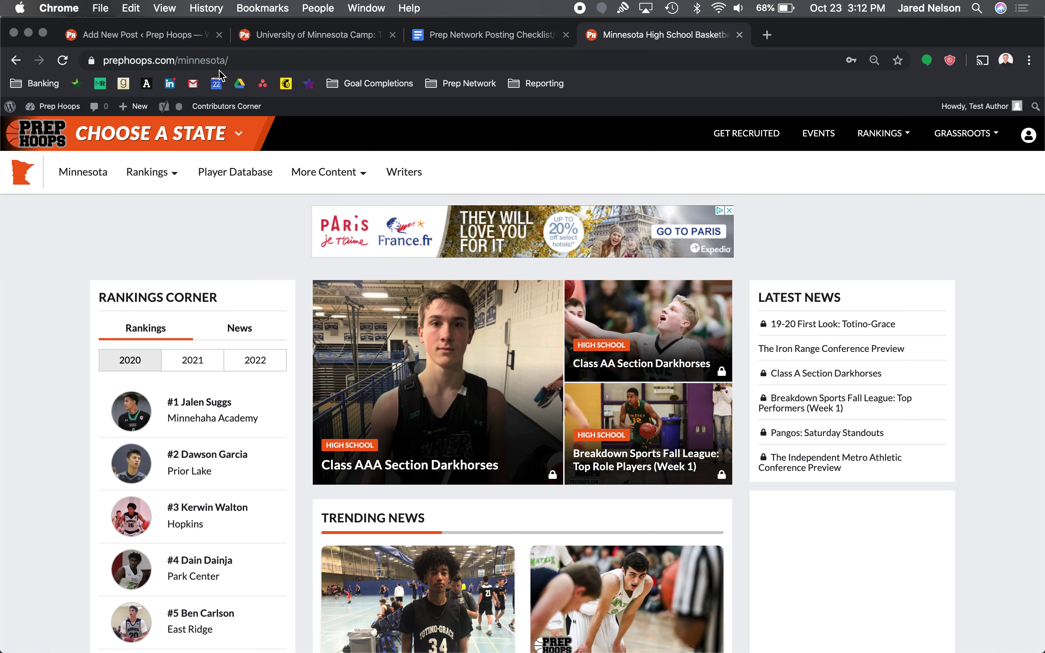
left_click(182, 36)
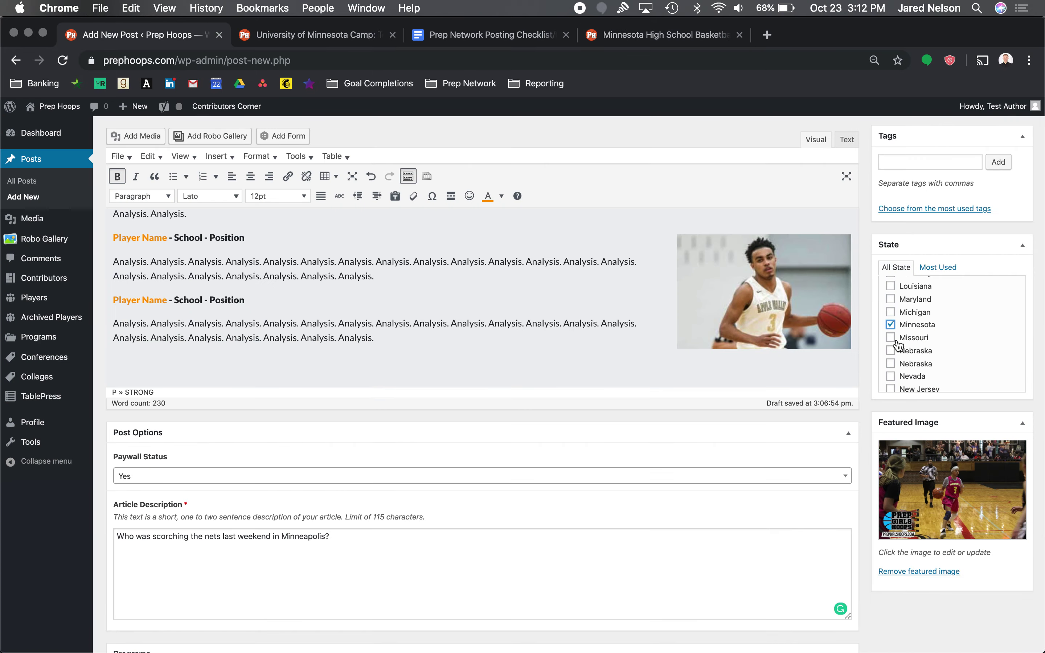
scroll(922, 365, "up", 2)
scroll(923, 367, "down", 4)
scroll(924, 365, "up", 5)
scroll(925, 344, "up", 6)
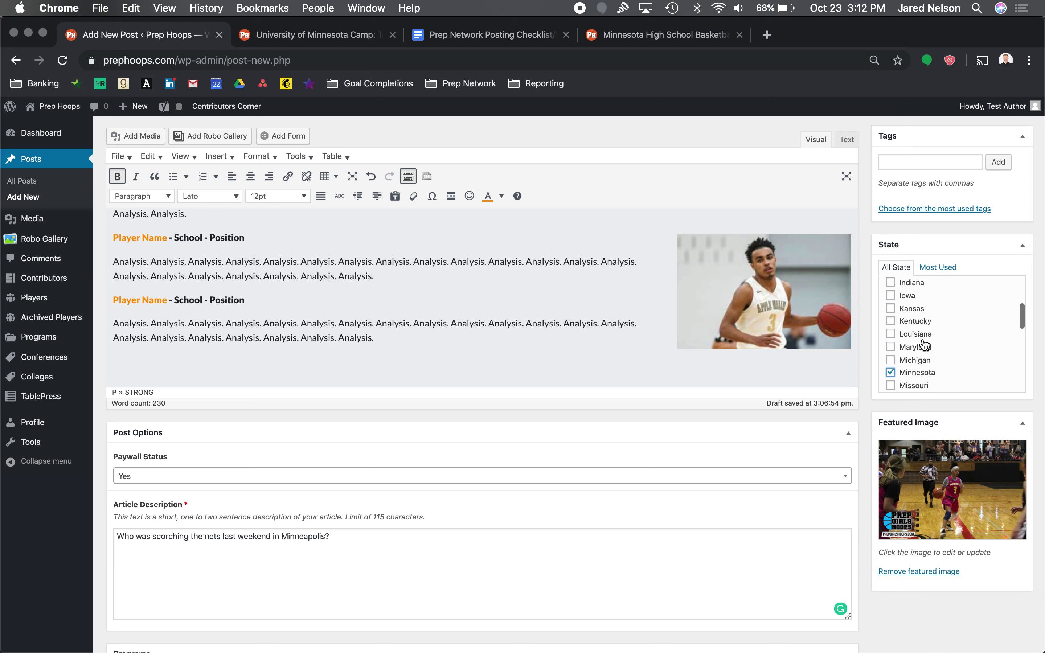
scroll(922, 338, "up", 3)
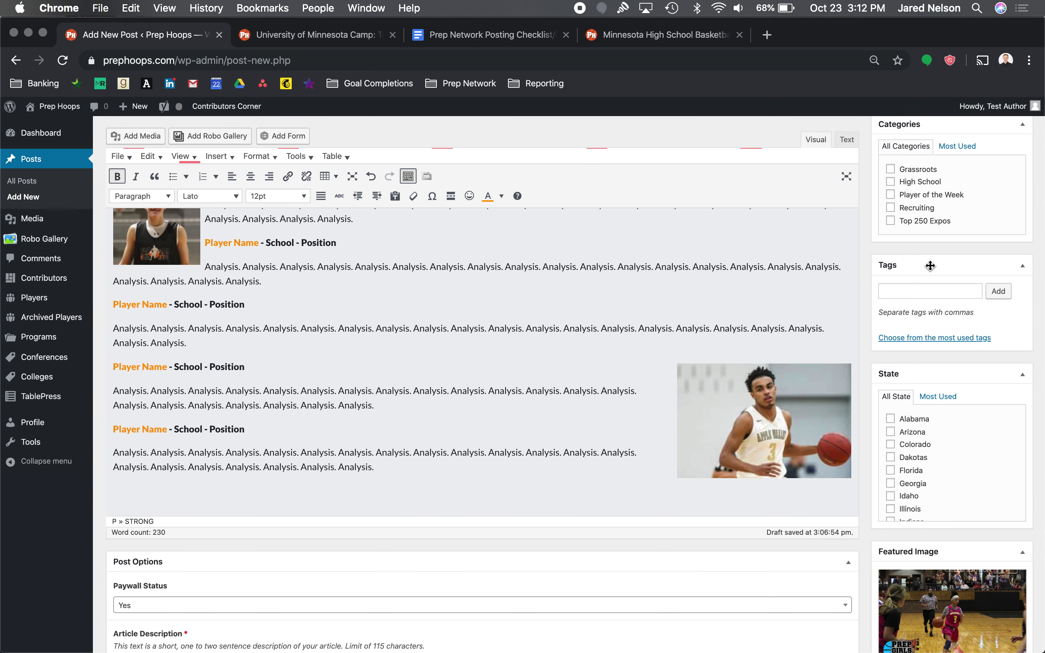
Collapse the unused Tags section of the post settings.
left_click(931, 265)
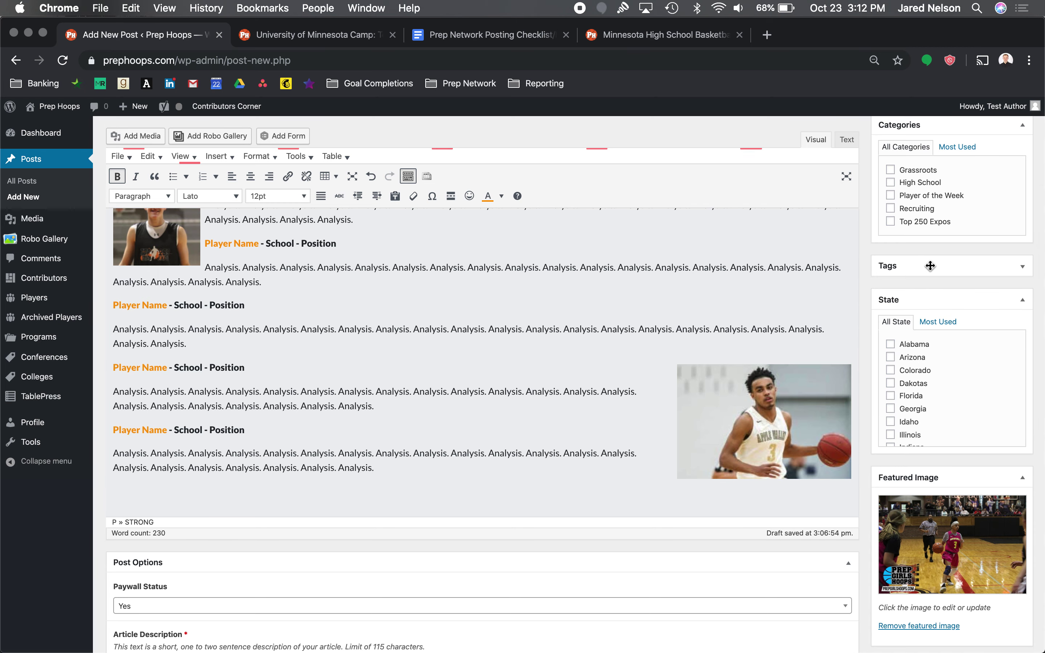
left_click(931, 266)
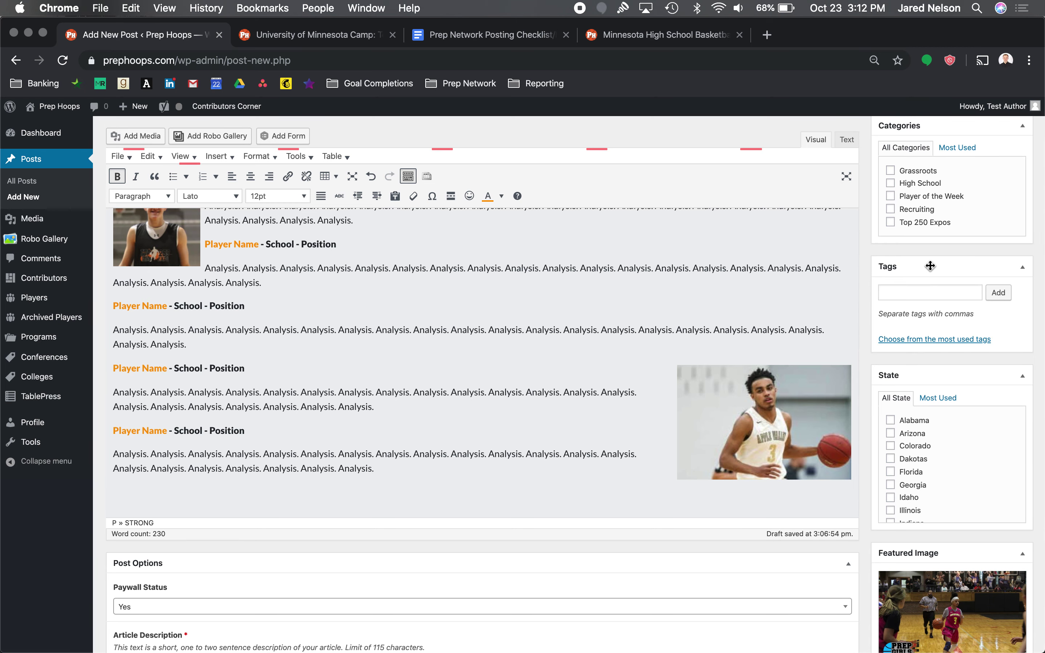
left_click(931, 265)
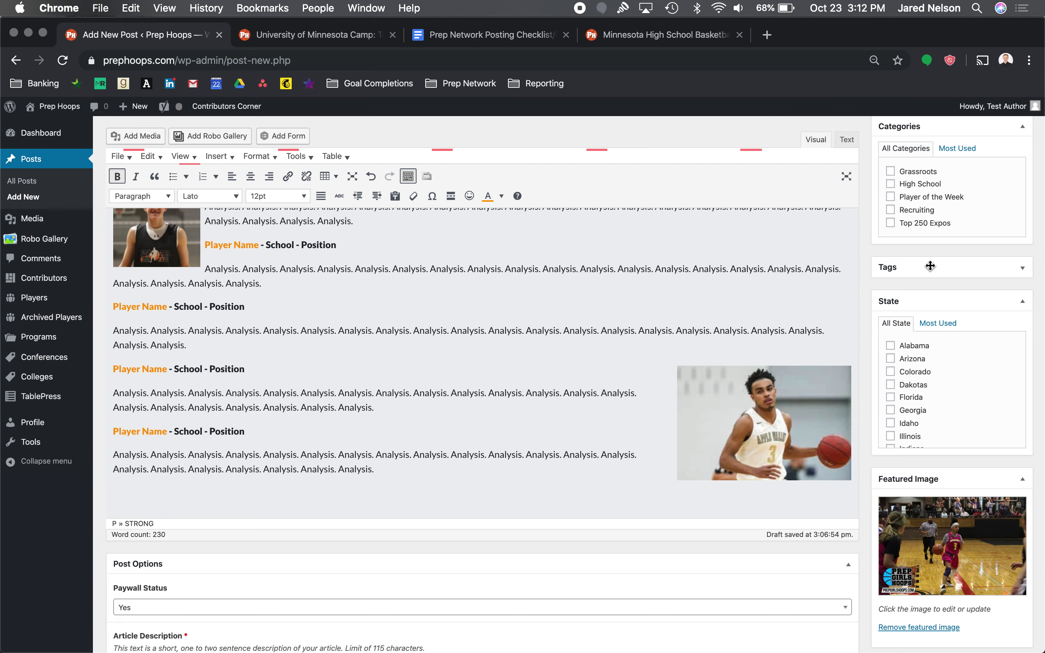
scroll(930, 265, "up", 5)
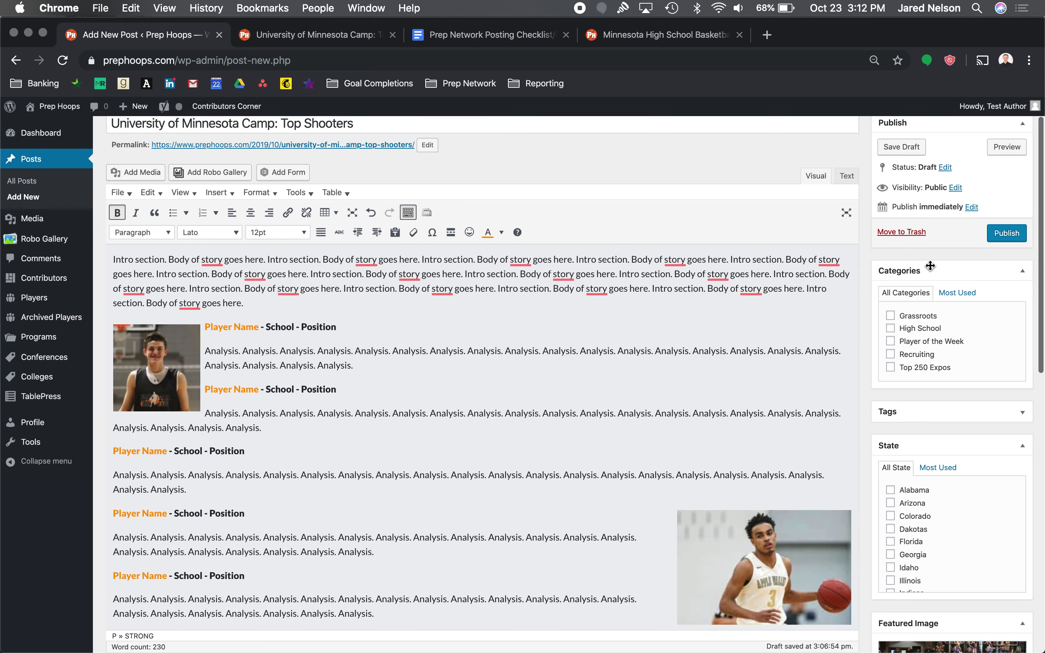
left_click(941, 420)
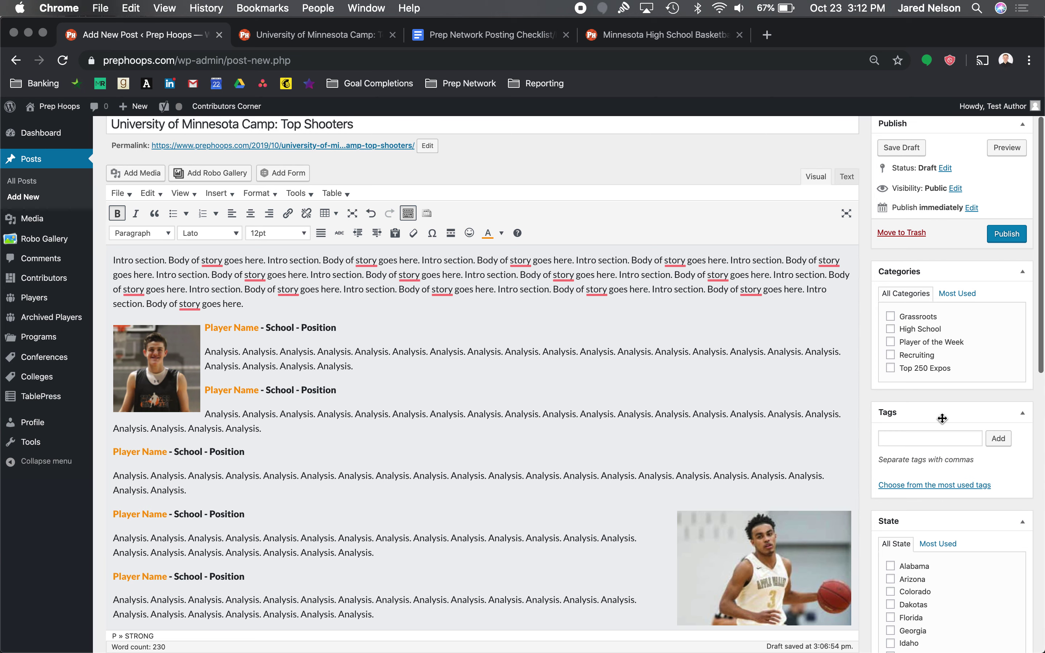
left_click(943, 418)
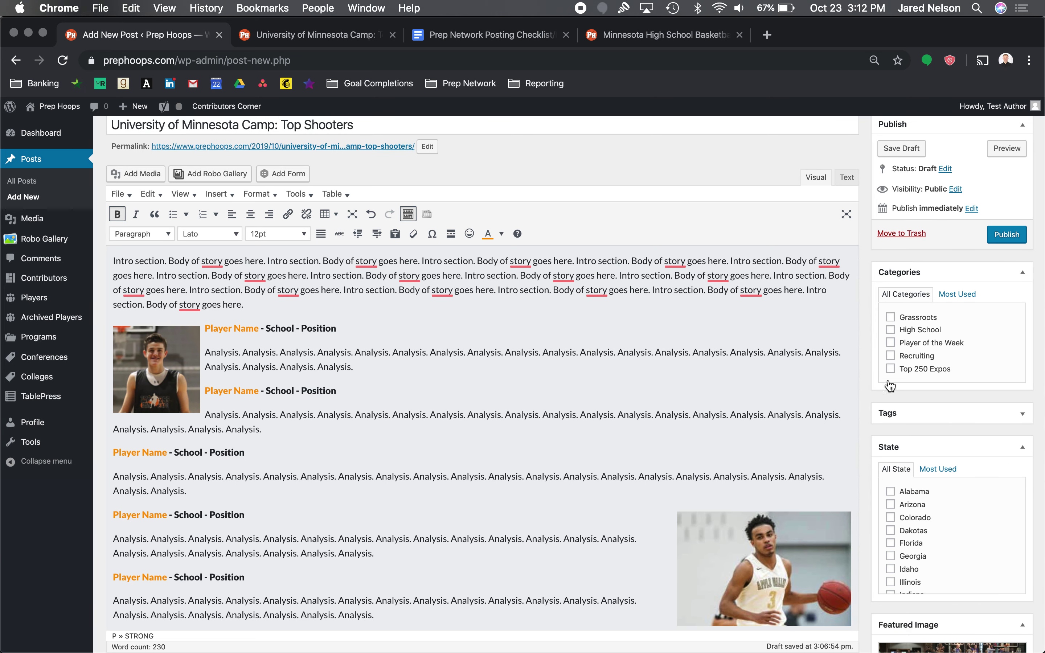
Examine the More Content and Rankings submenus on the Prep Hoops Minnesota page and return to the post editor.
left_click(627, 35)
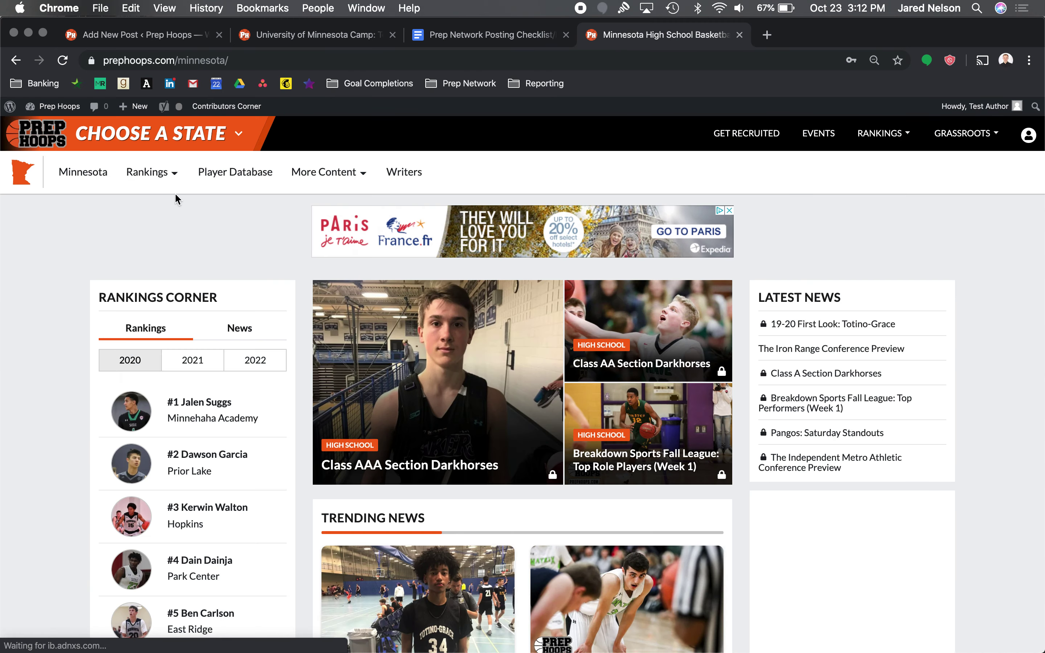
mouse_move(338, 184)
mouse_move(339, 208)
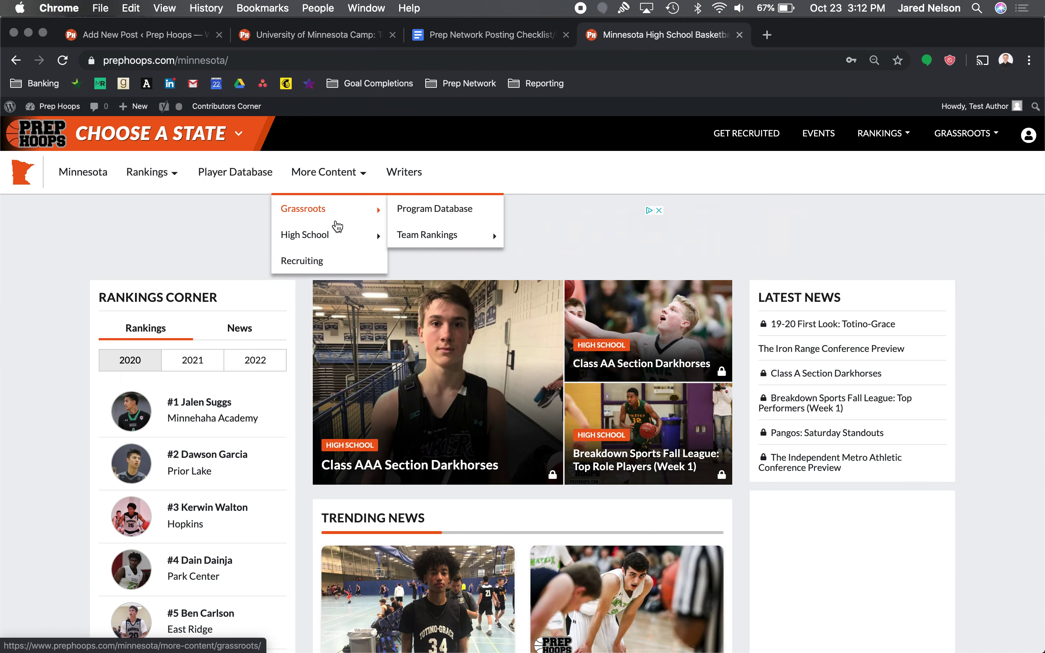
mouse_move(164, 181)
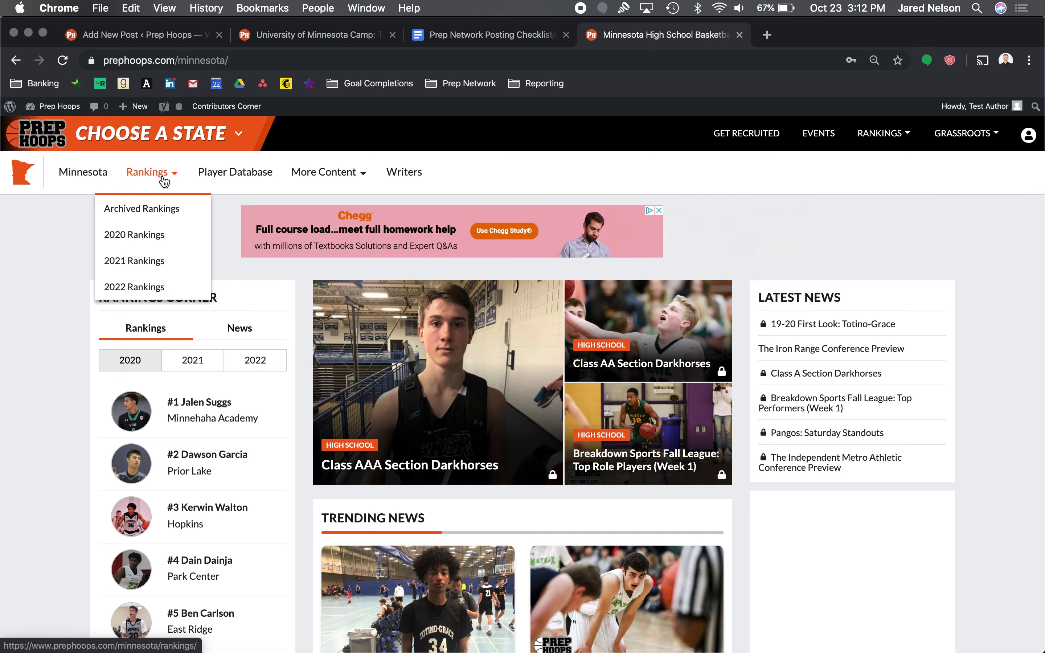
left_click(173, 38)
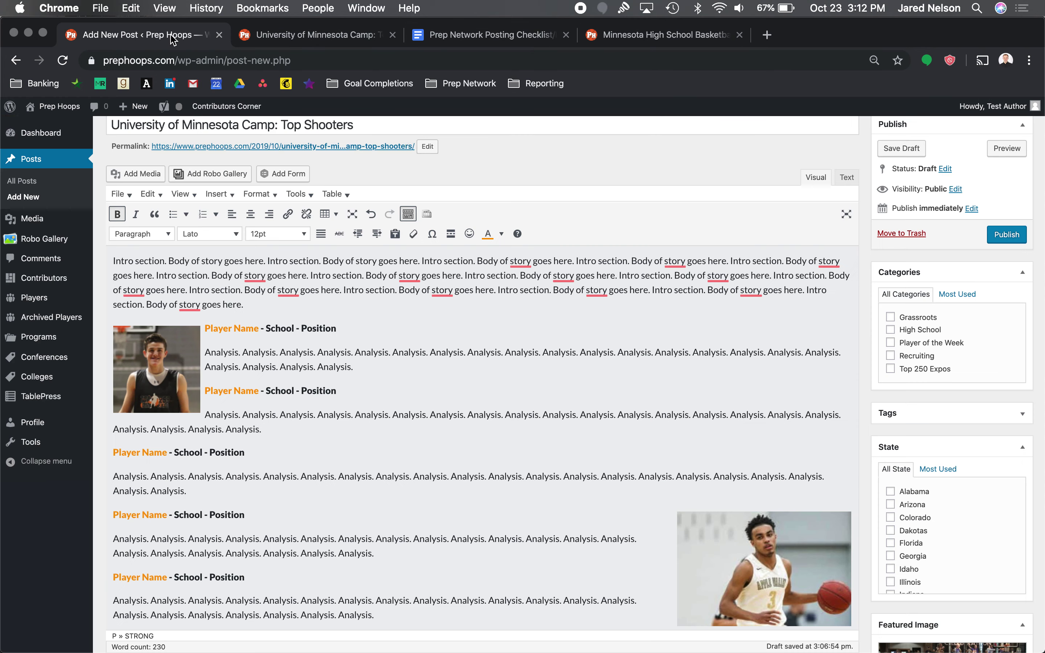
left_click(912, 334)
left_click(925, 323)
left_click(922, 331)
left_click(921, 356)
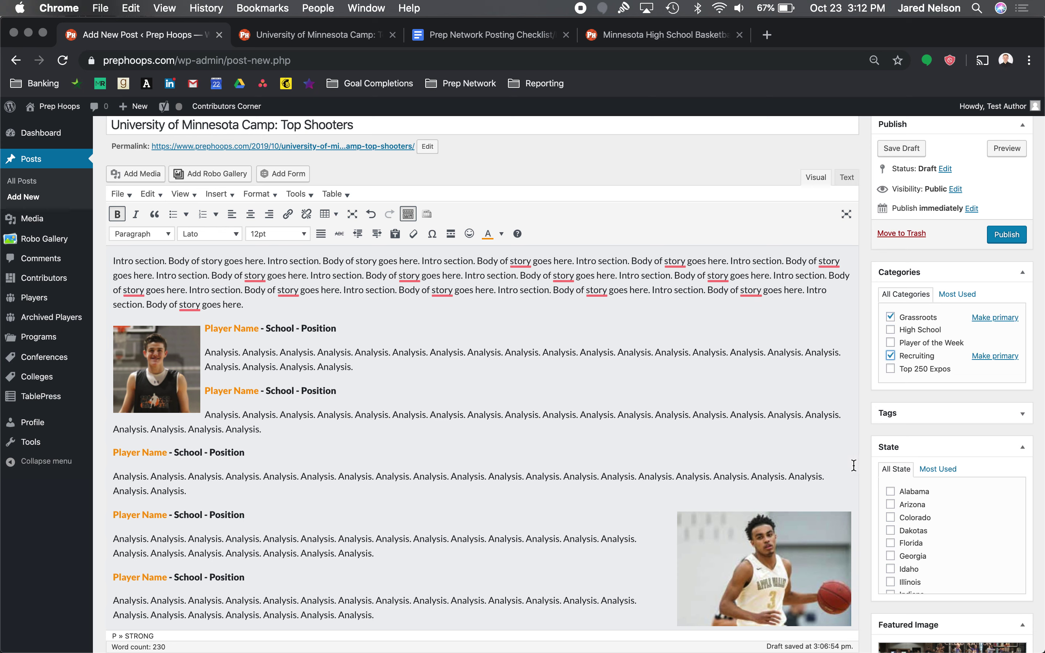
left_click(894, 357)
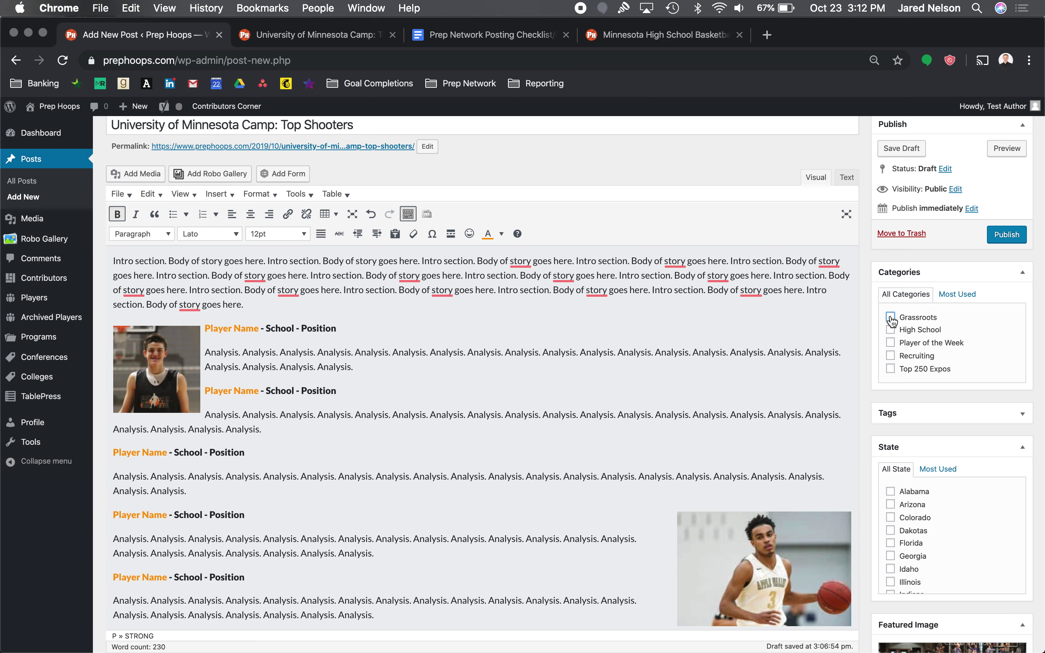
Assign High School as the post's only category.
left_click(893, 345)
left_click(893, 316)
left_click(892, 343)
left_click(891, 329)
Preview the post, examine its category label and page layout, and return to the post editor.
scroll(695, 403, "up", 2)
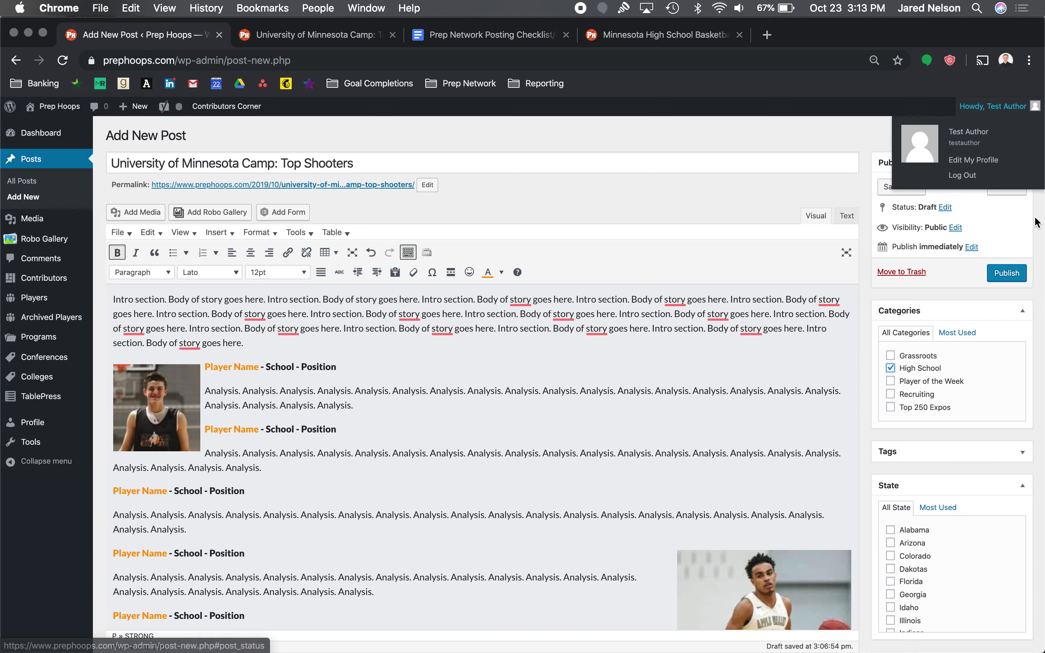
left_click(1013, 189)
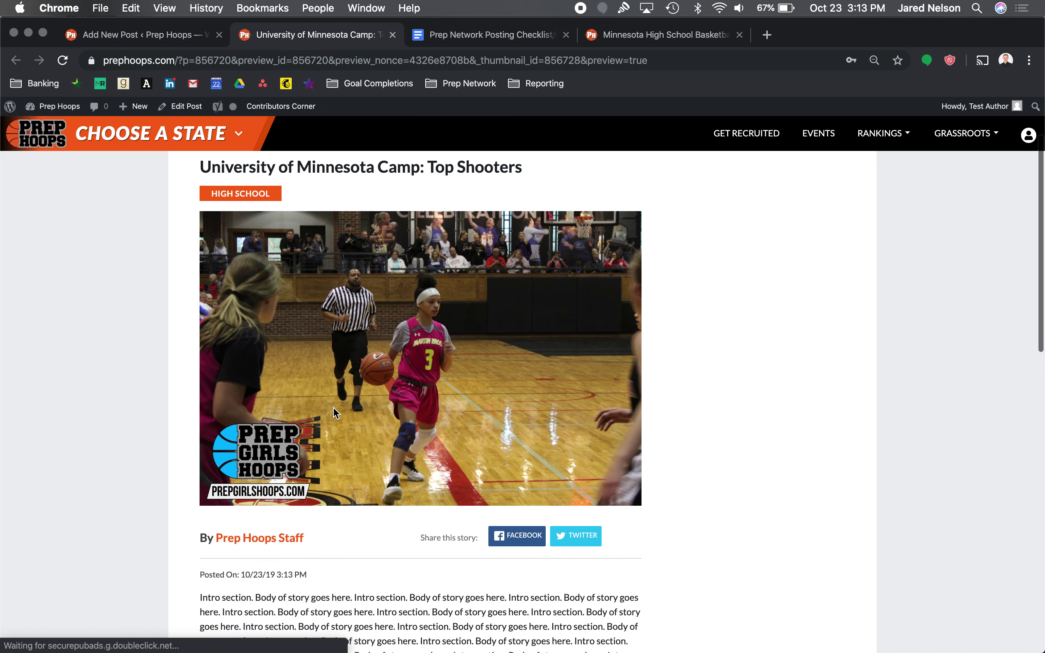
scroll(335, 413, "down", 15)
scroll(334, 408, "up", 15)
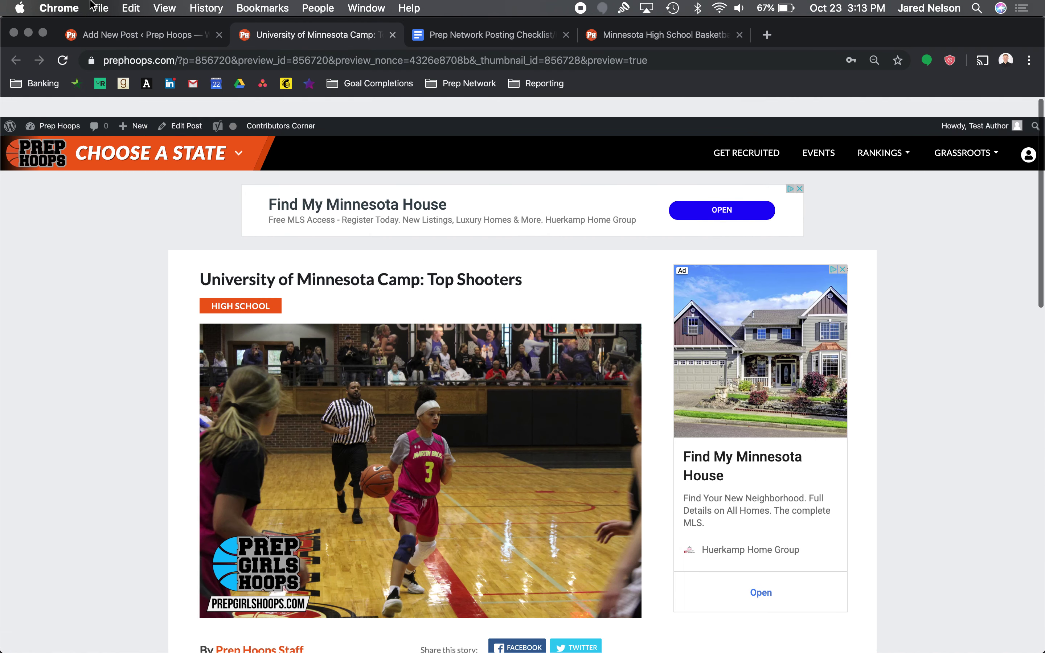
left_click(126, 34)
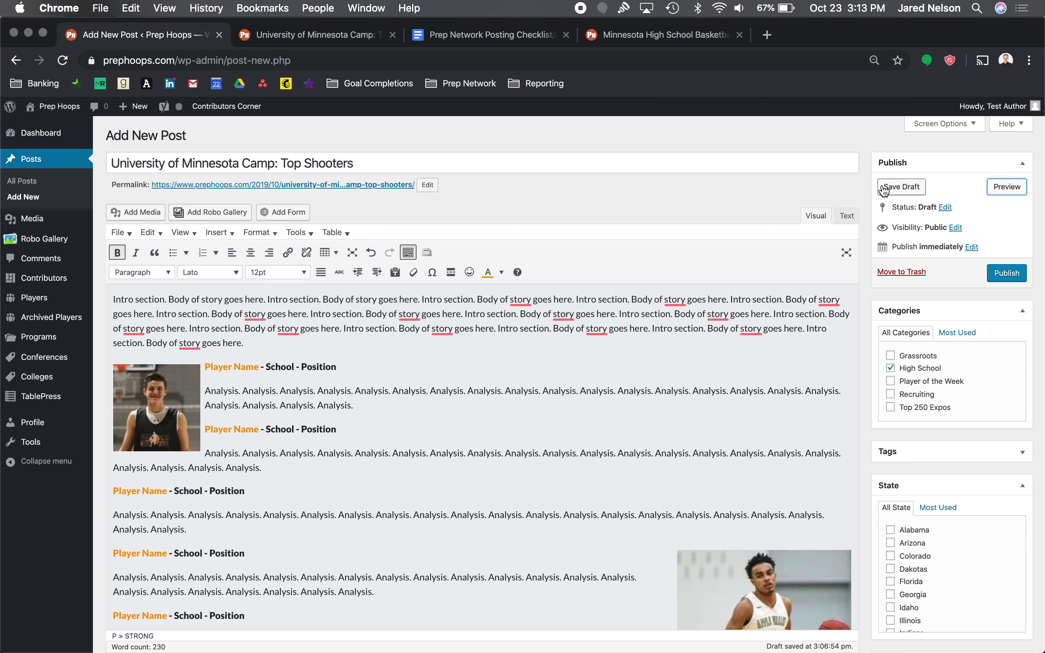
Set the post's publish date to Oct 24, 2019 at 07:59.
left_click(971, 247)
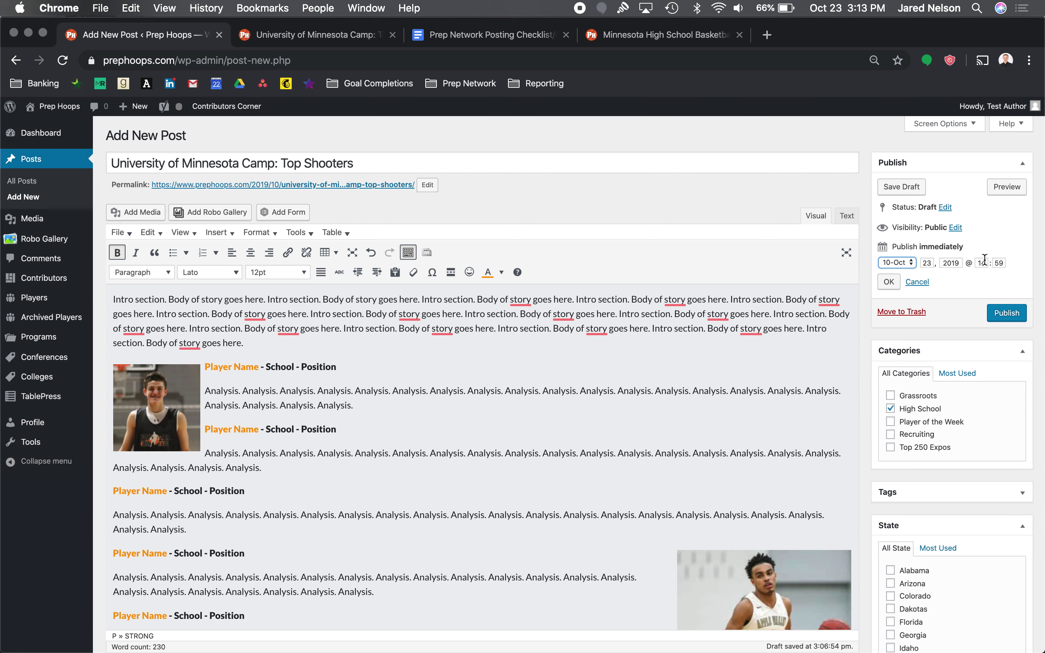
triple_click(188, 160)
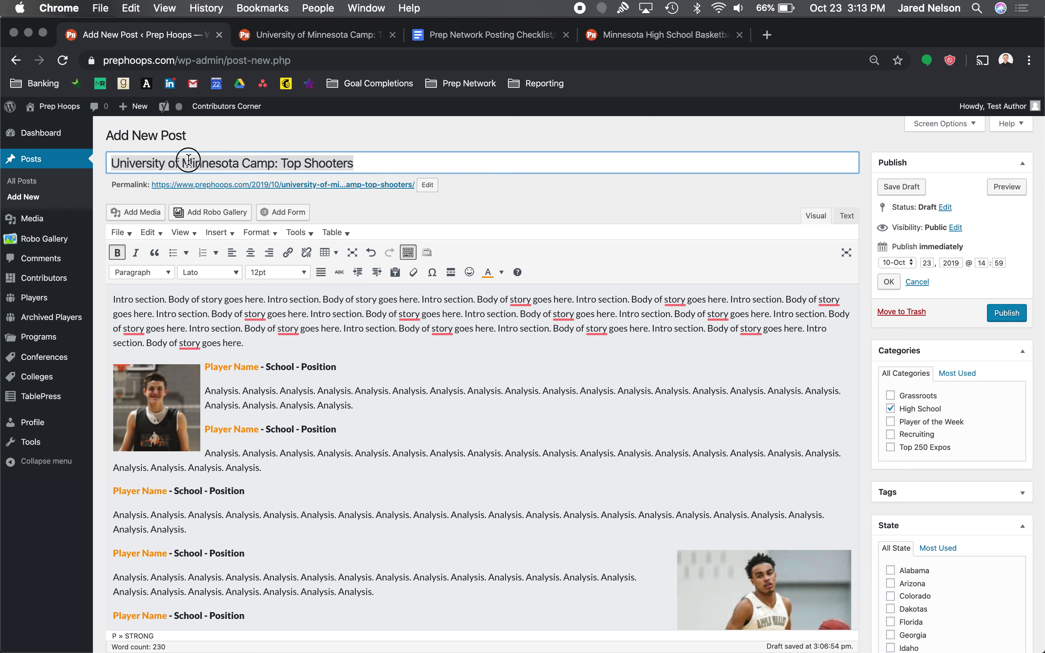
triple_click(238, 167)
left_click(566, 330)
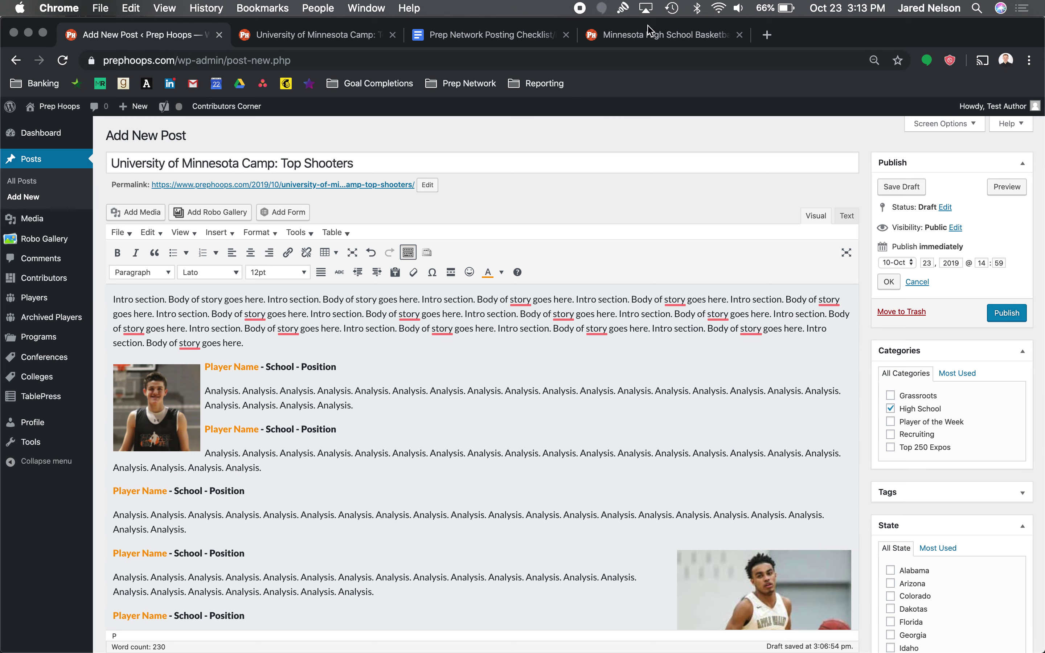
left_click(673, 39)
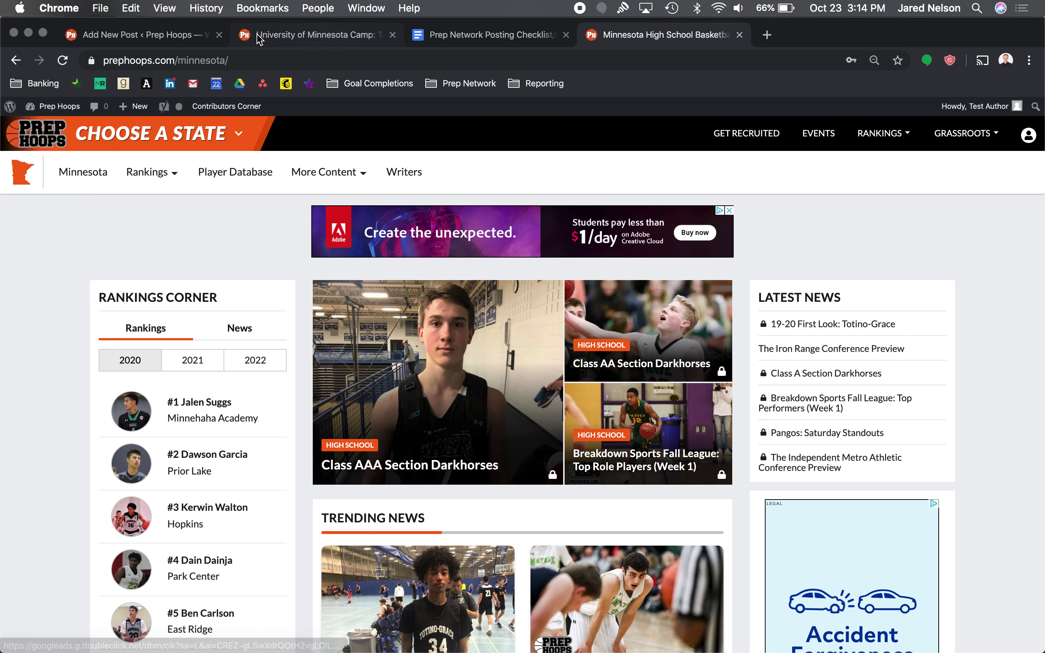
left_click(173, 35)
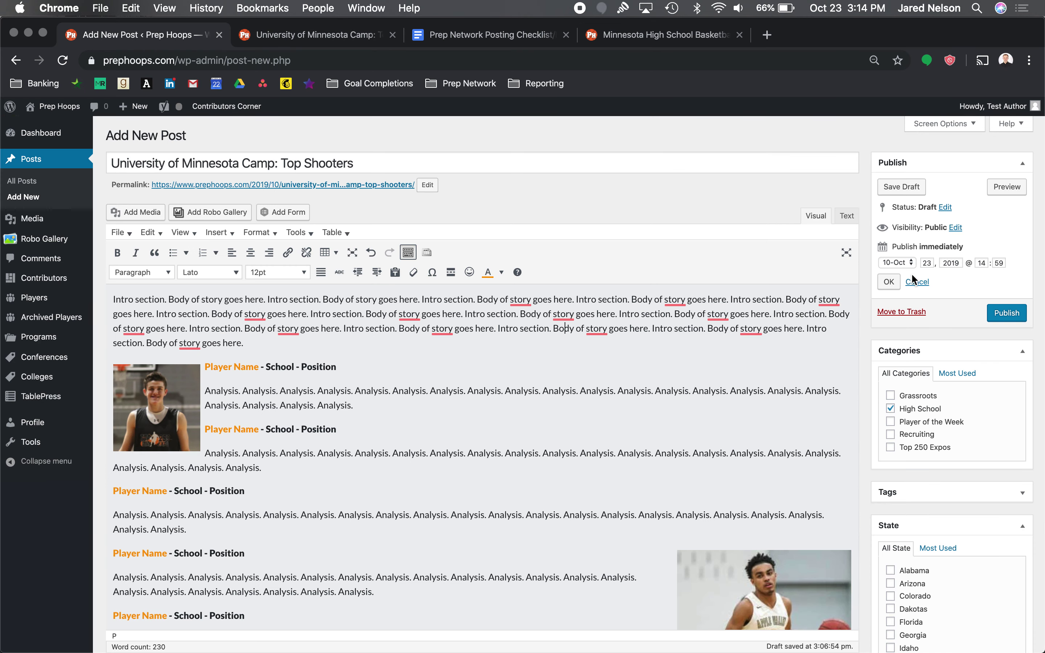
left_click(983, 263)
left_click(924, 262)
left_click(889, 280)
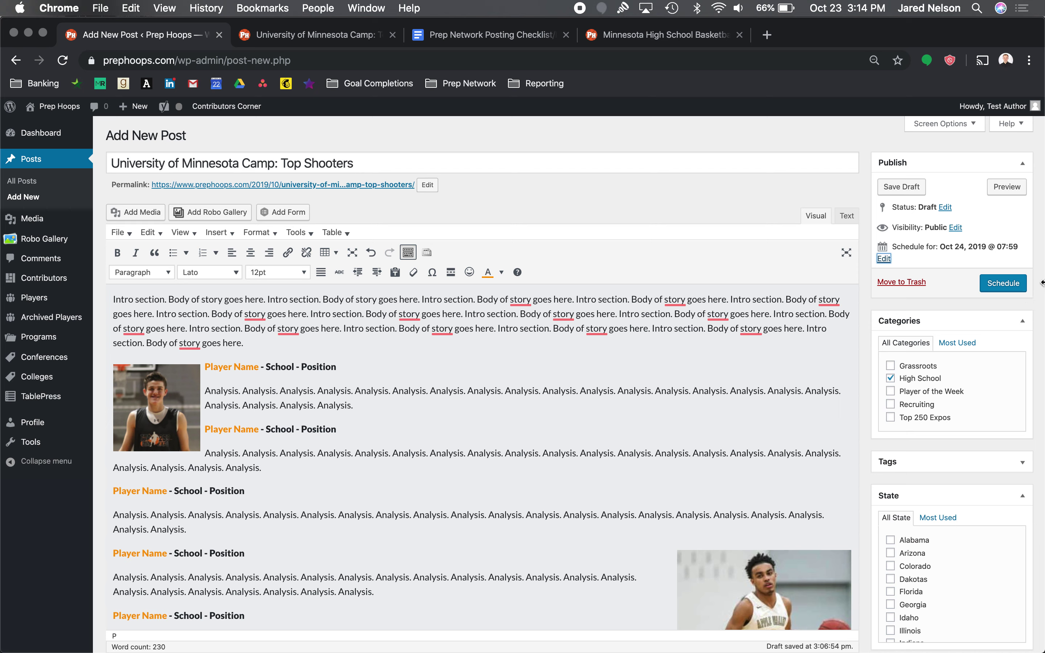
Leave the post editor without saving and open the list of all posts.
scroll(877, 548, "down", 3)
scroll(877, 549, "up", 3)
left_click(35, 184)
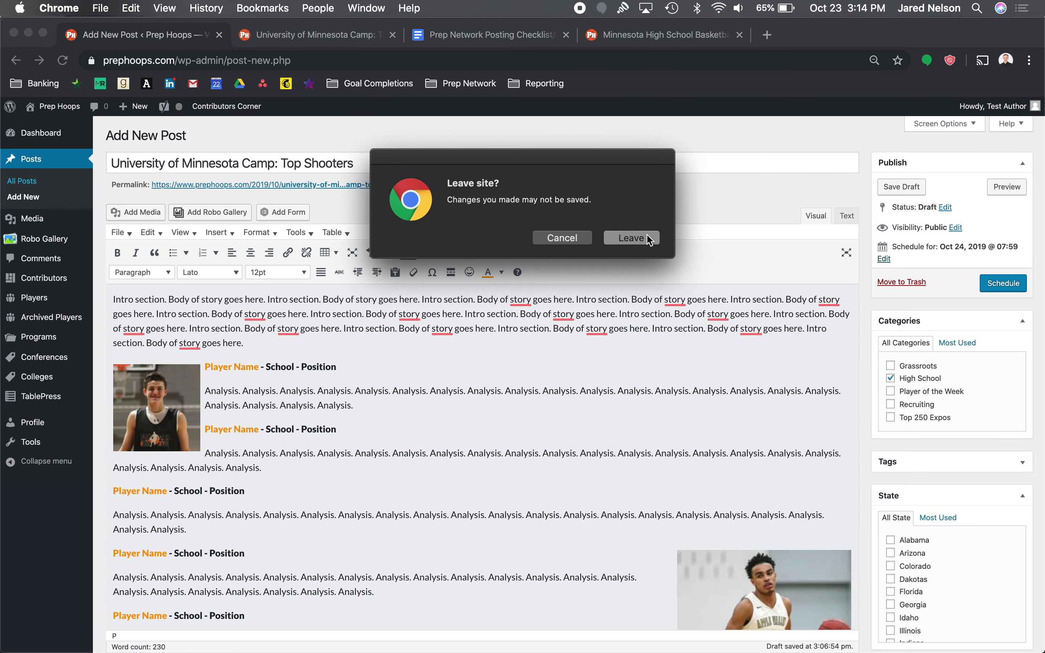
left_click(631, 238)
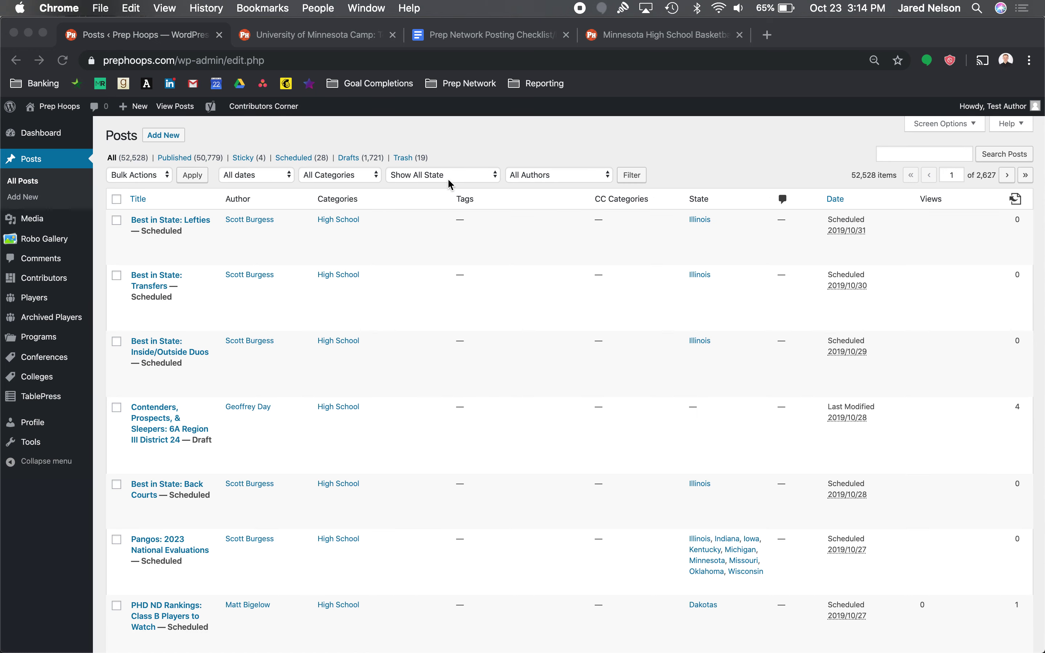
Review the state and author filter choices for the posts list, leaving both filters at their all-inclusive options.
left_click(478, 175)
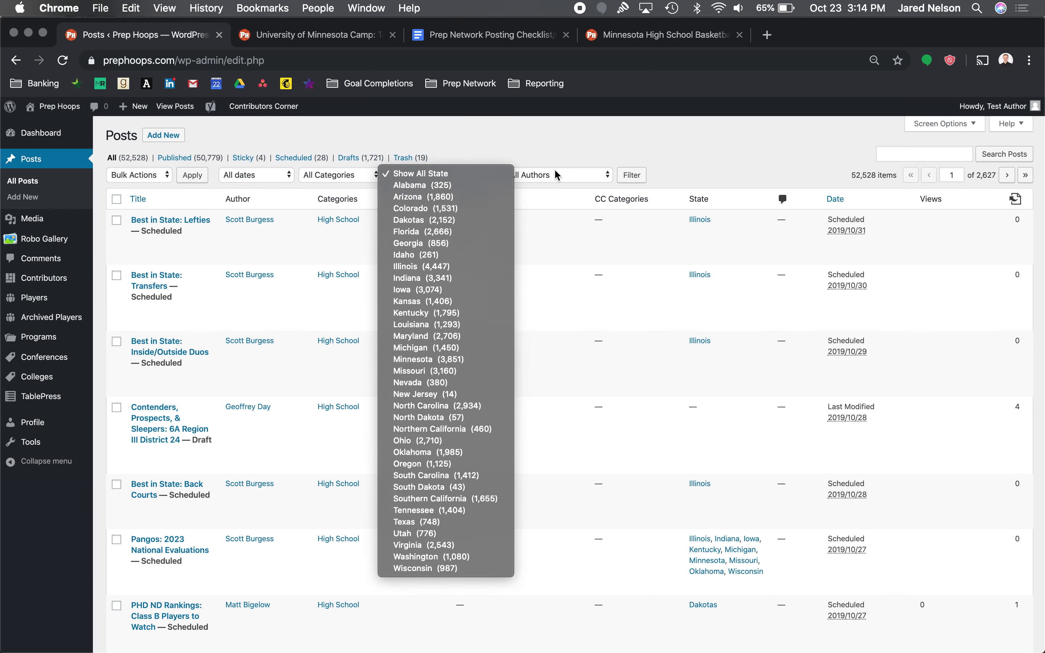
left_click(555, 175)
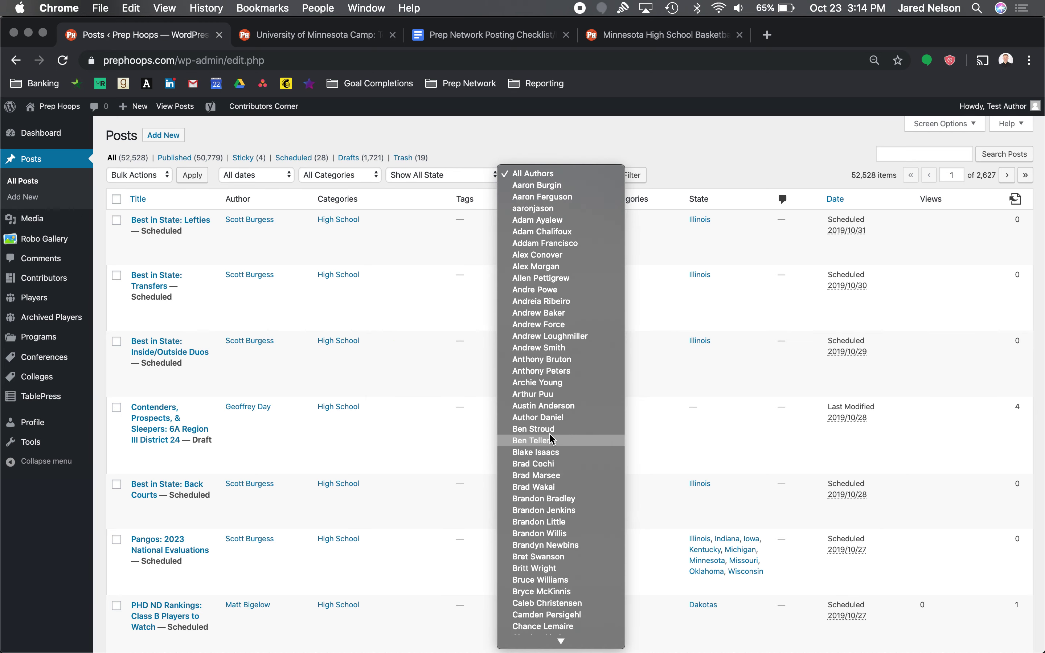
scroll(551, 434, "down", 10)
scroll(552, 438, "down", 5)
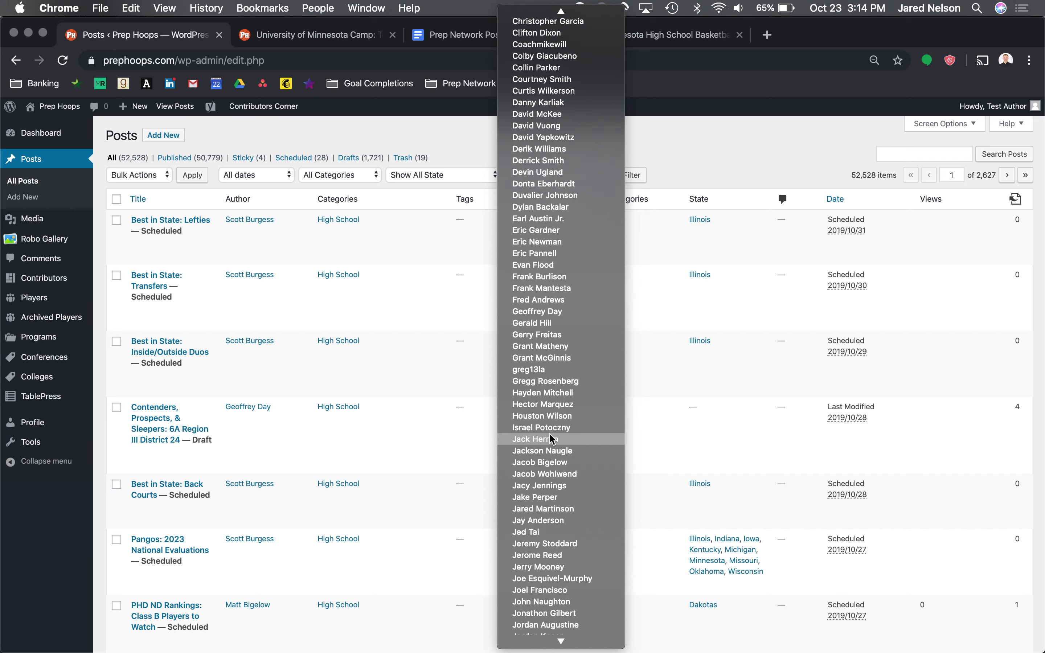
scroll(567, 367, "down", 5)
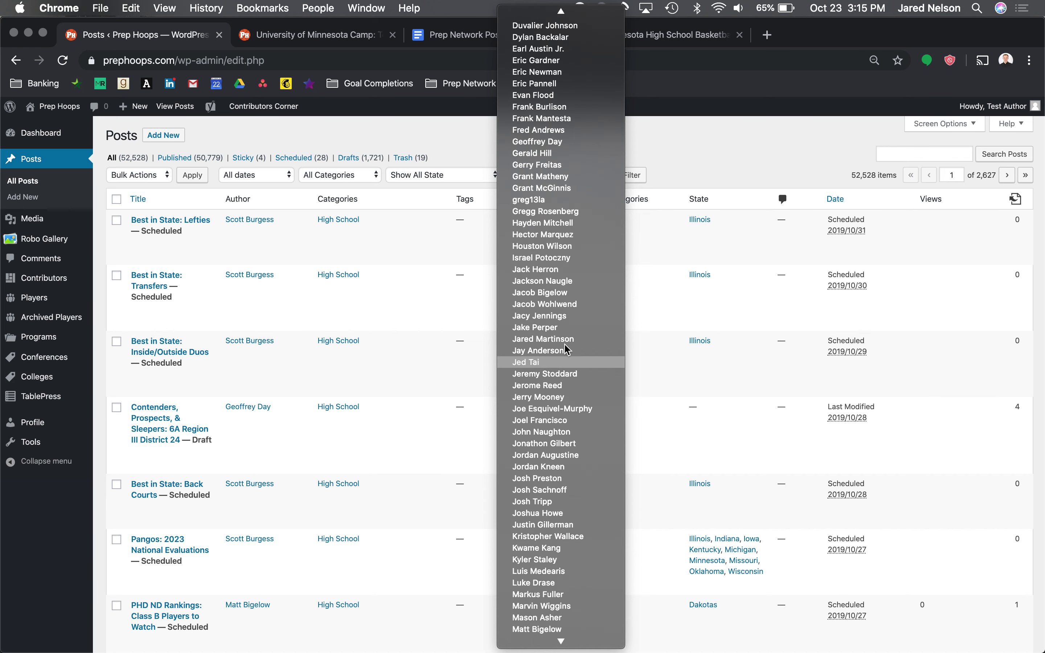
left_click(457, 263)
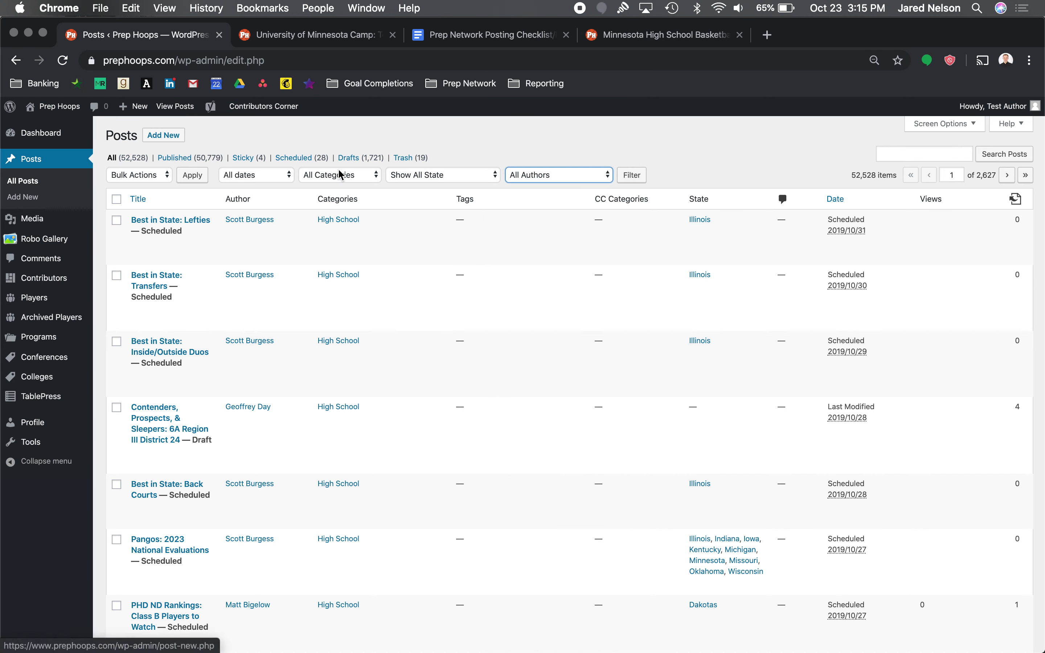
Open the Content page of the Contributors Corner and browse its Postseason and Event-Coverage sample articles.
left_click(279, 112)
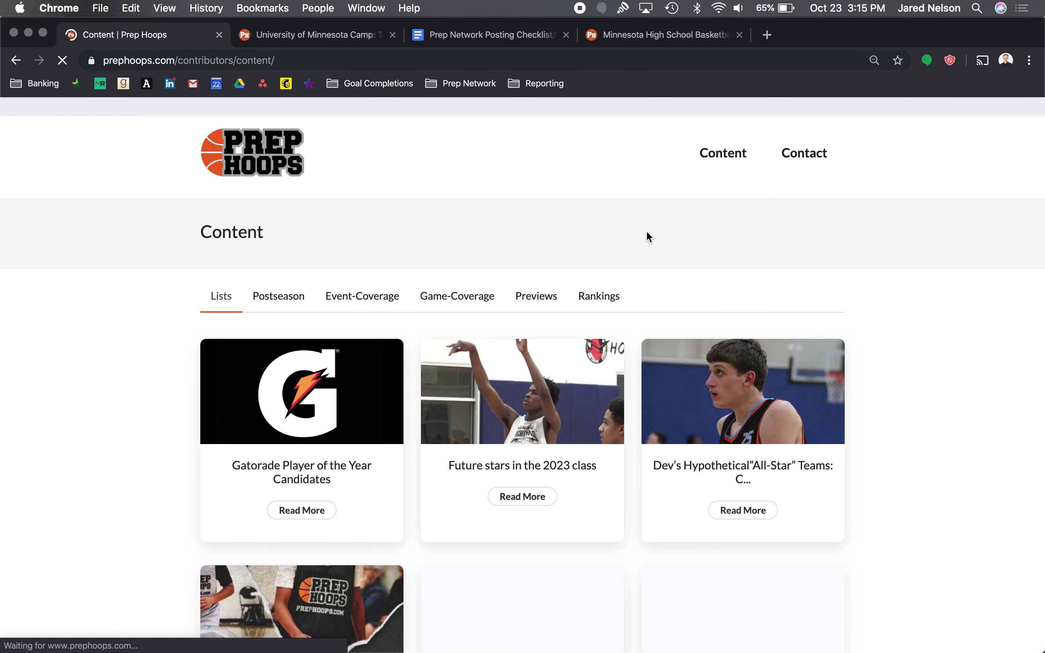
left_click(289, 302)
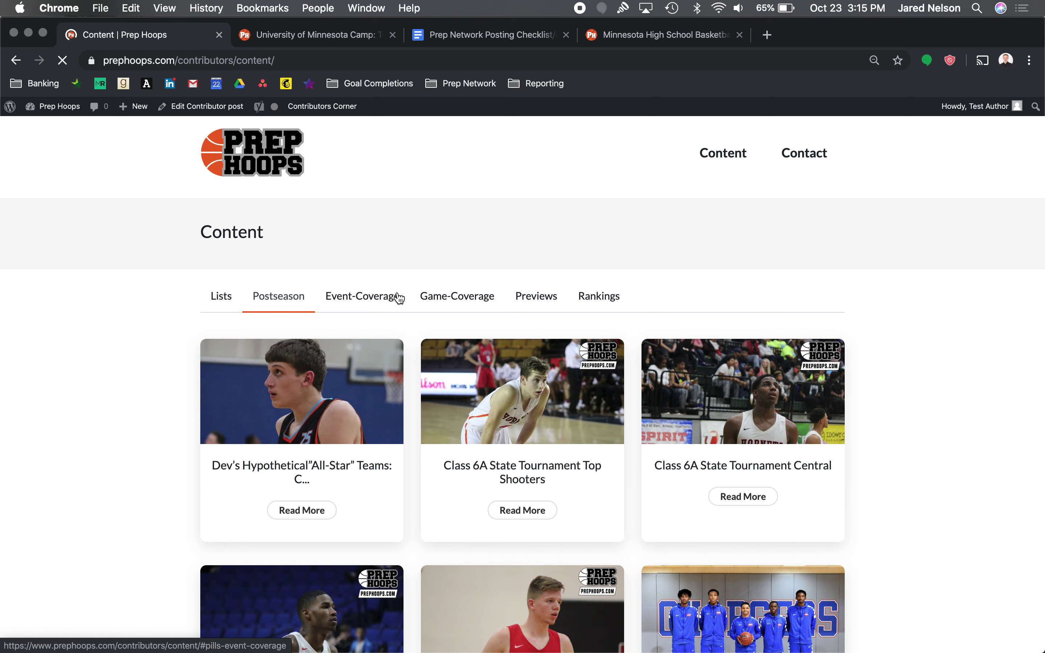
left_click(398, 298)
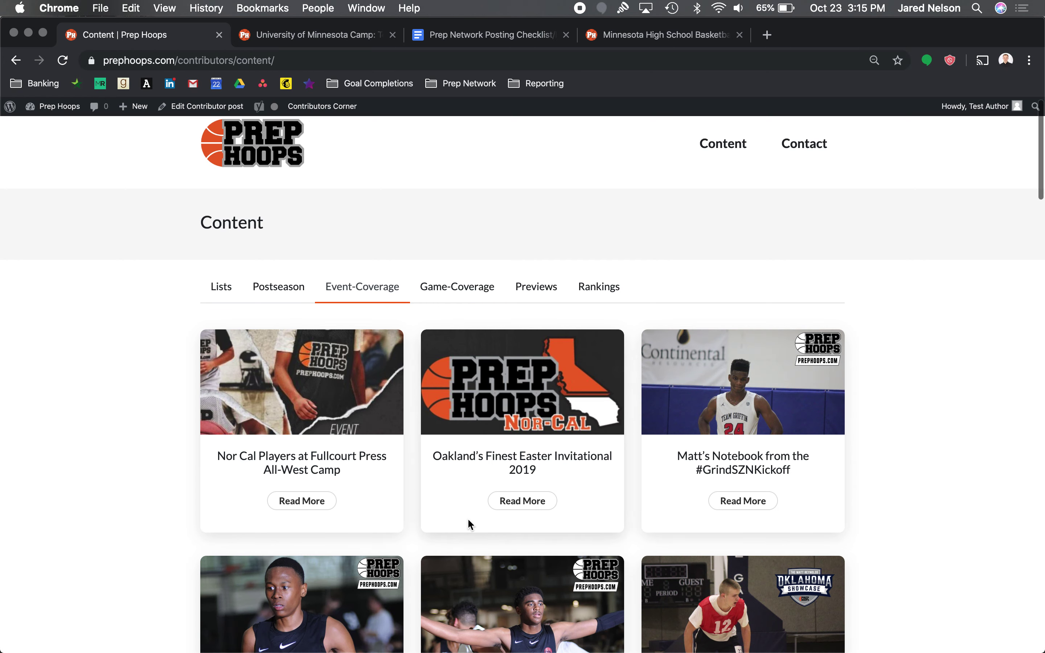
scroll(470, 524, "down", 10)
scroll(467, 518, "down", 10)
scroll(467, 518, "up", 15)
scroll(467, 518, "up", 5)
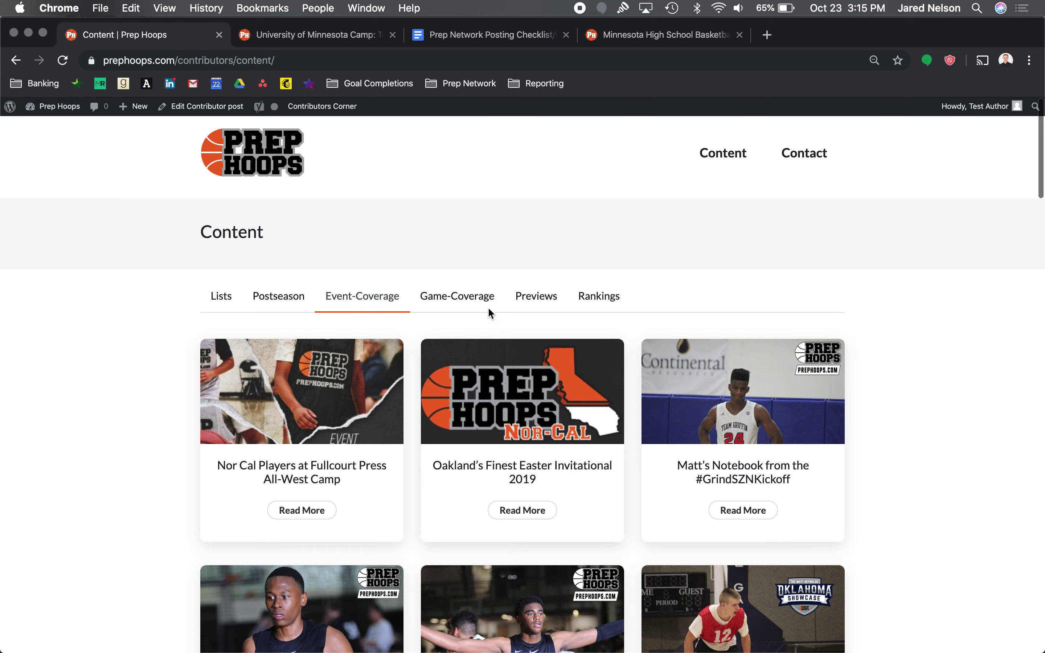
Browse the Lists and Previews sample articles on the Contributors Corner's Content page.
left_click(221, 299)
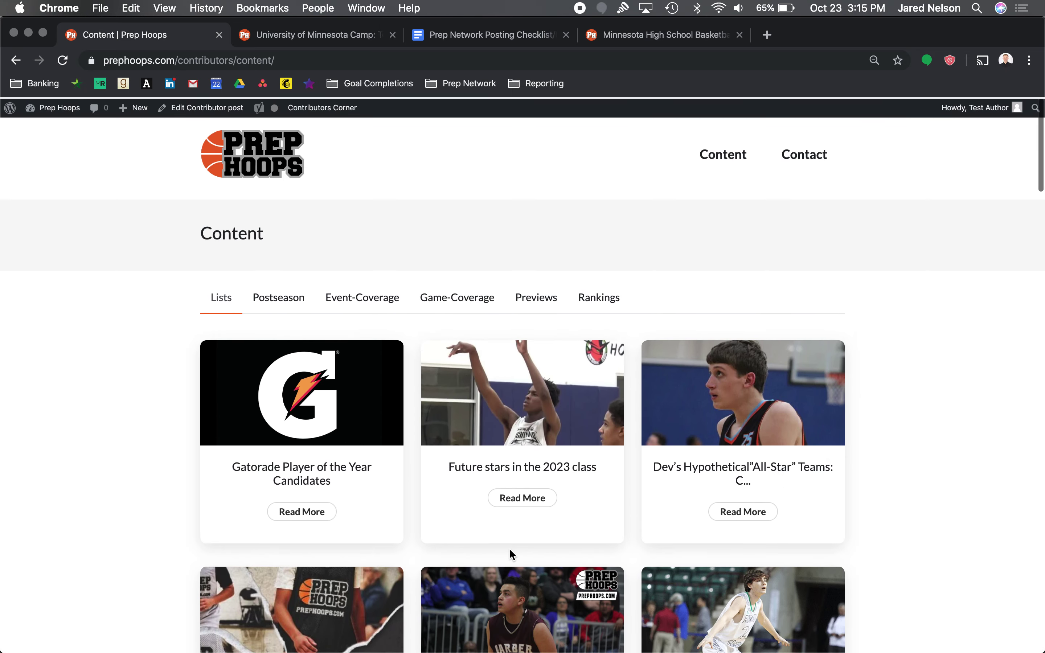
left_click(532, 297)
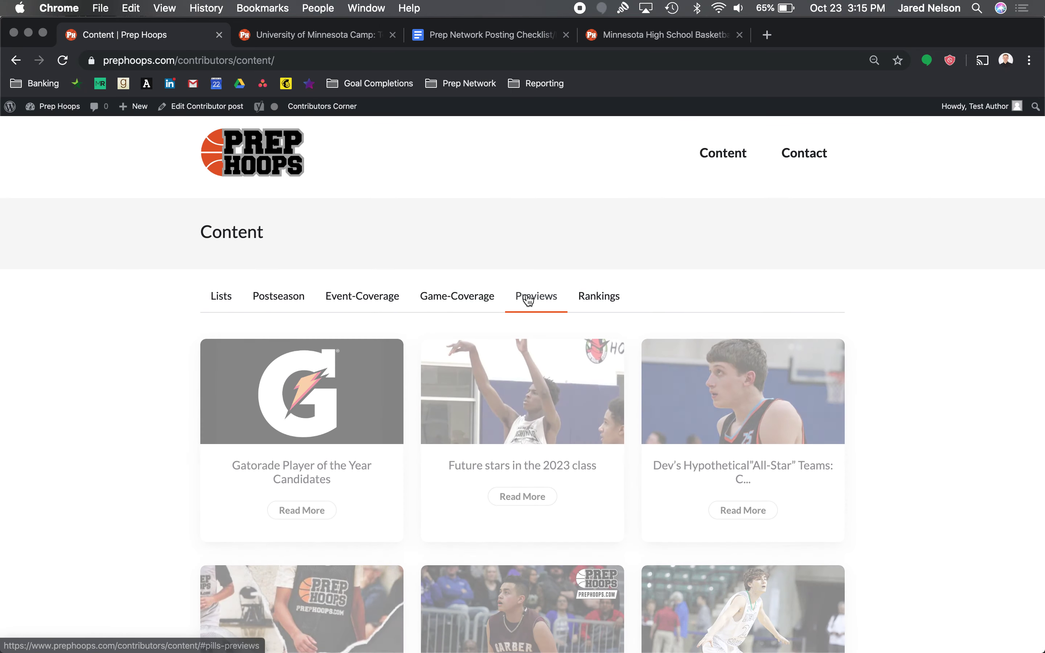
scroll(535, 561, "down", 5)
scroll(535, 561, "down", 10)
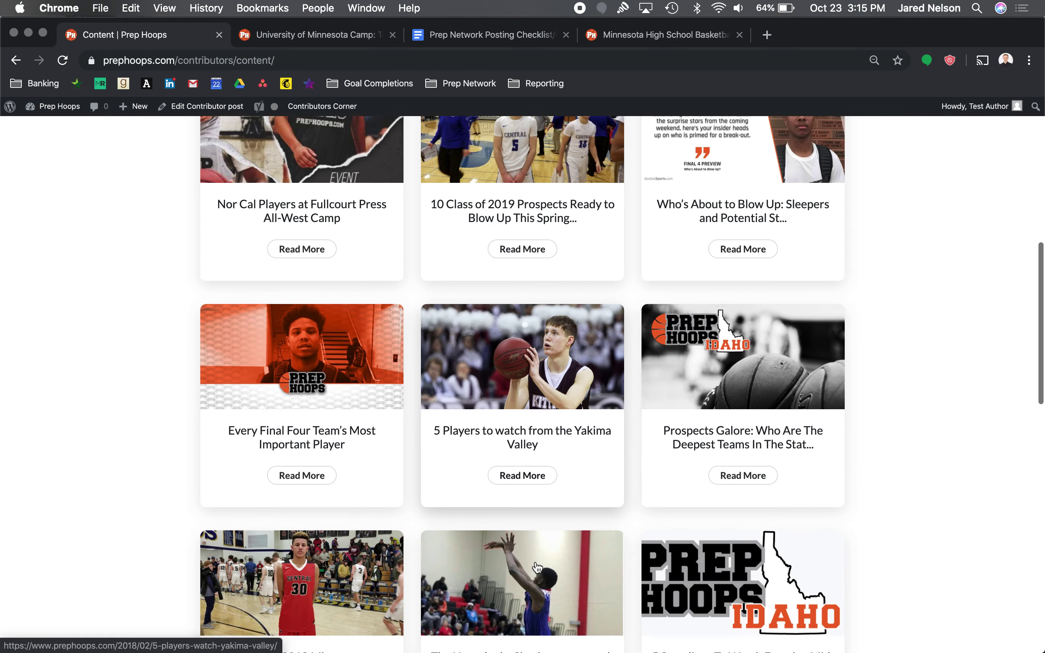
scroll(536, 563, "down", 7)
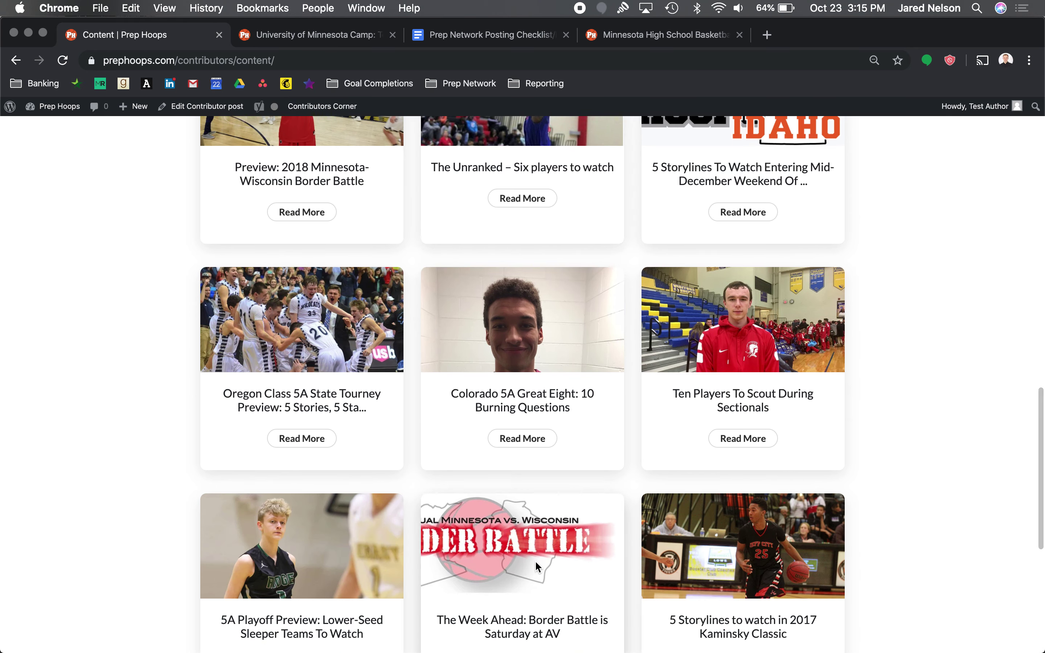
scroll(535, 566, "down", 4)
scroll(535, 565, "up", 20)
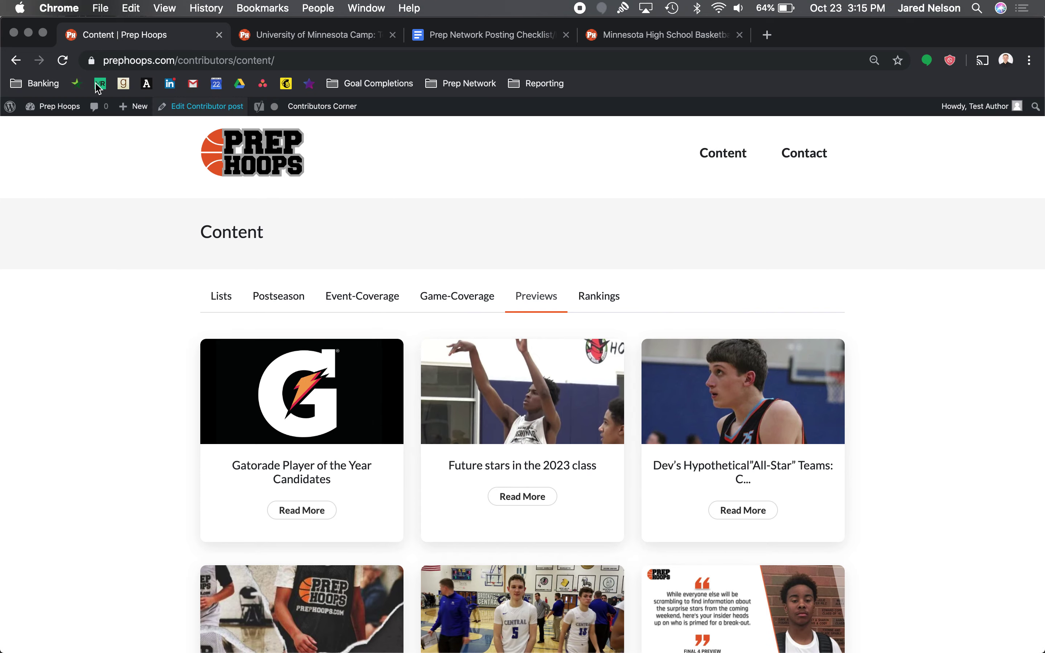
Return to the preview of the University of Minnesota Camp: Top Shooters post and review its body layout.
left_click(298, 37)
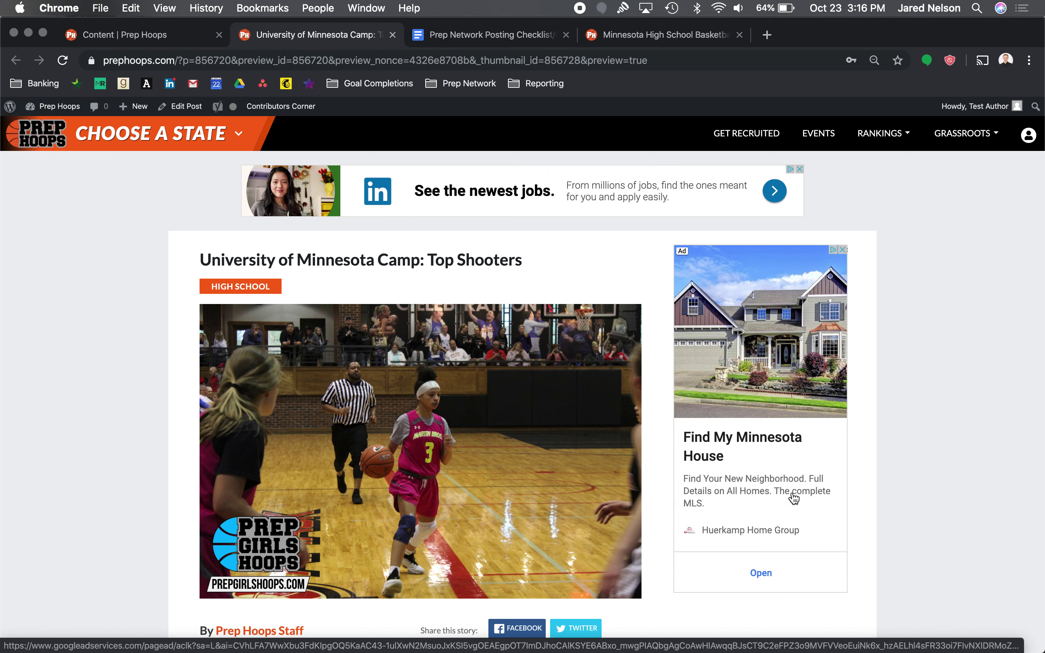
scroll(579, 560, "down", 10)
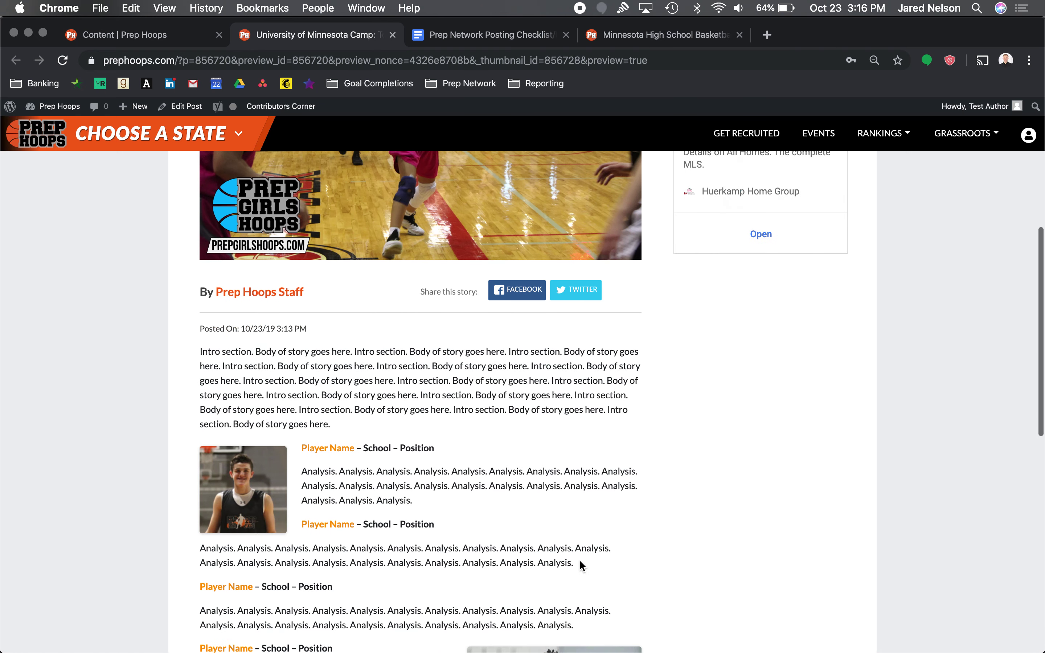